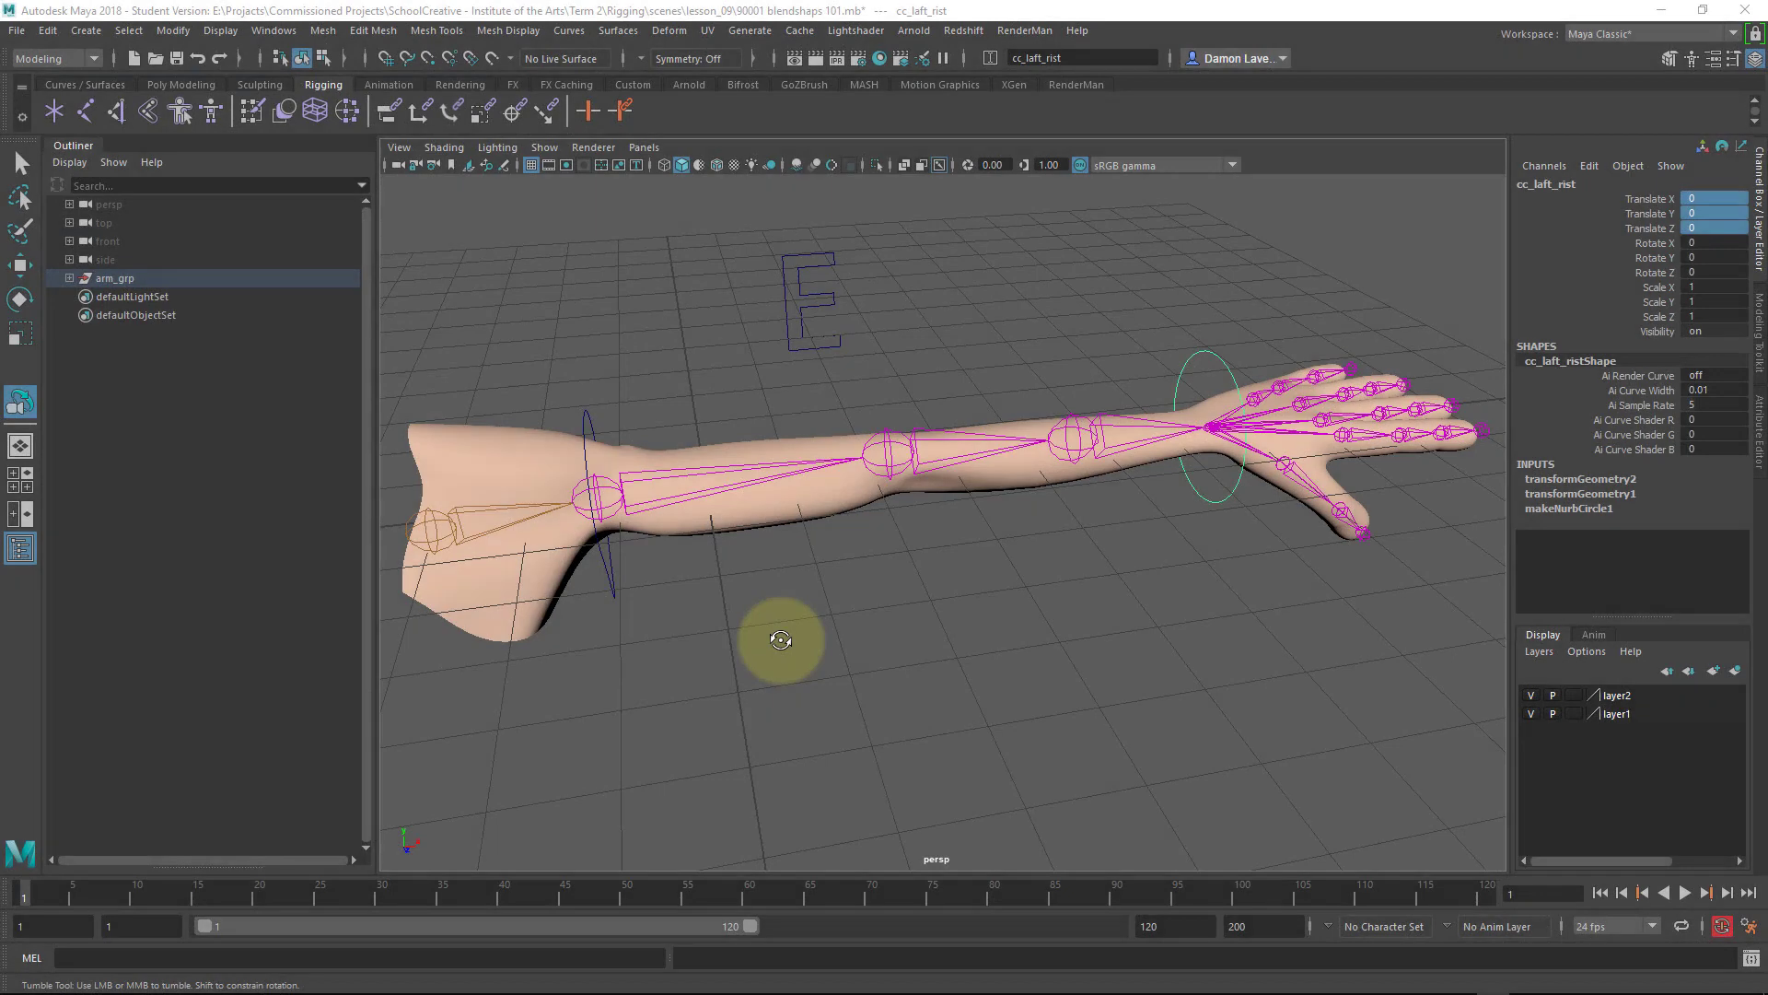
Test-move the wrist and elbow controls around the arm, undoing each move.
{"action": "left_click_drag", "start_coordinate": [1022, 604], "coordinate": [975, 671], "text": "alt"}
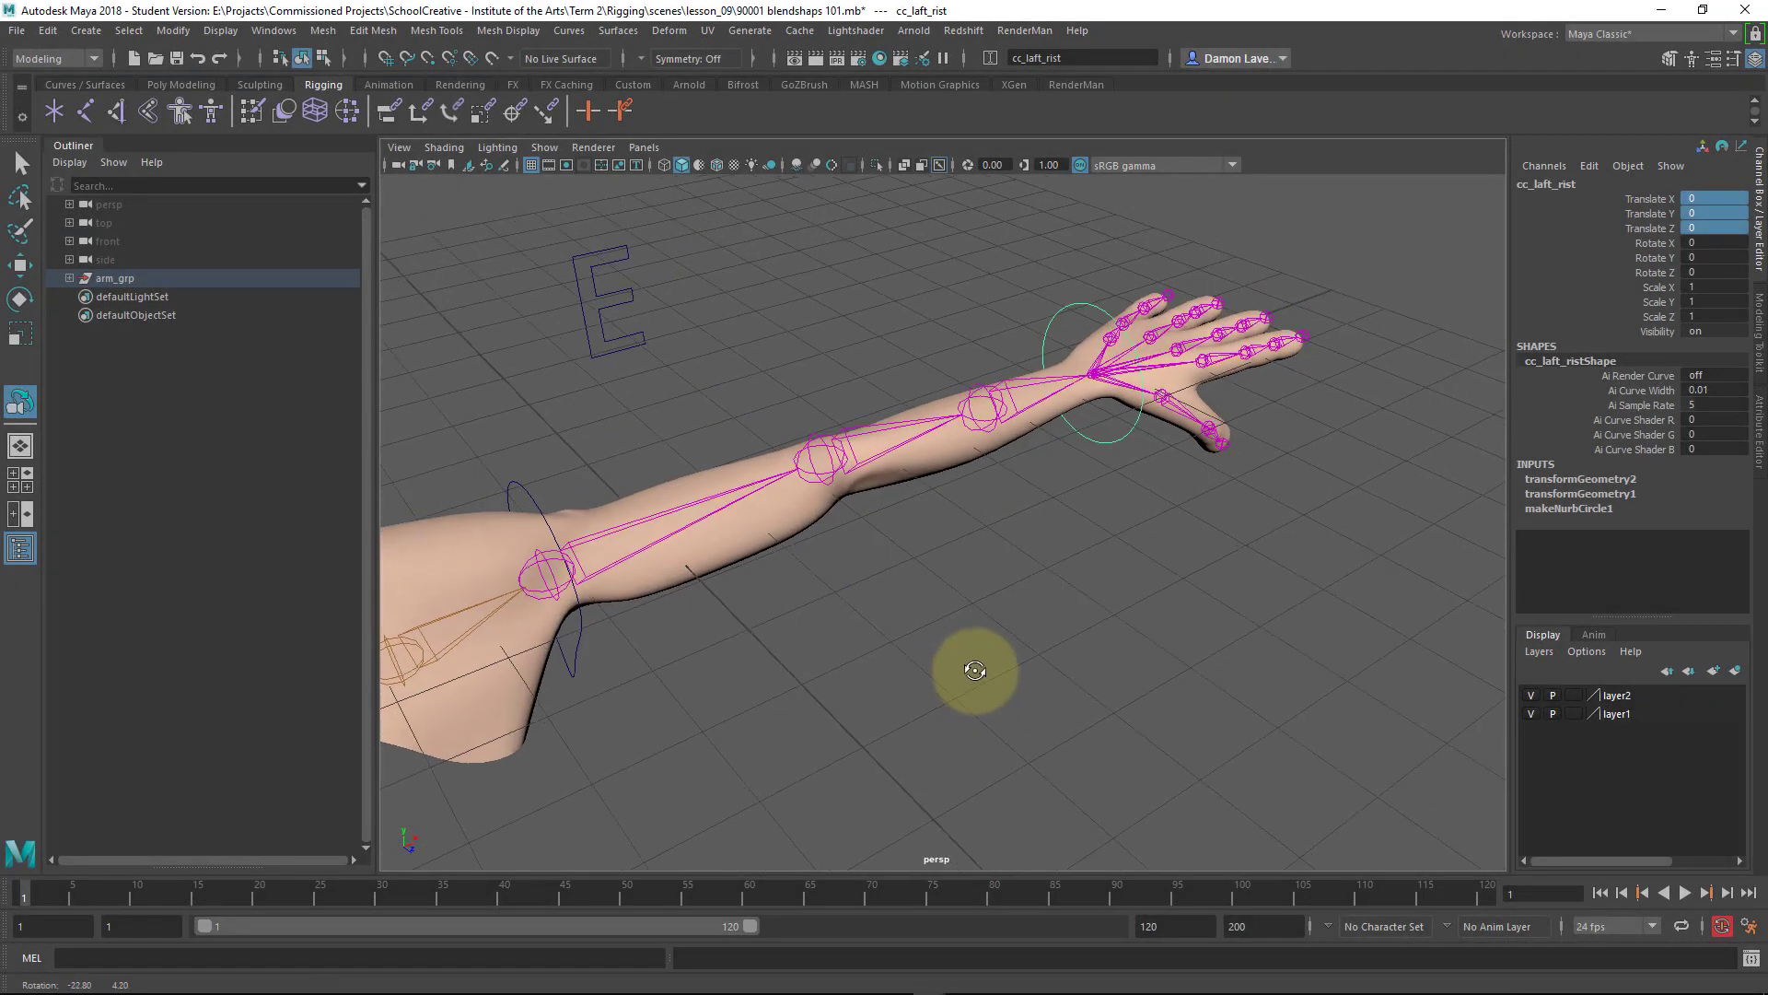
{"action": "middle_click_drag", "start_coordinate": [975, 671], "coordinate": [1133, 624], "text": "alt"}
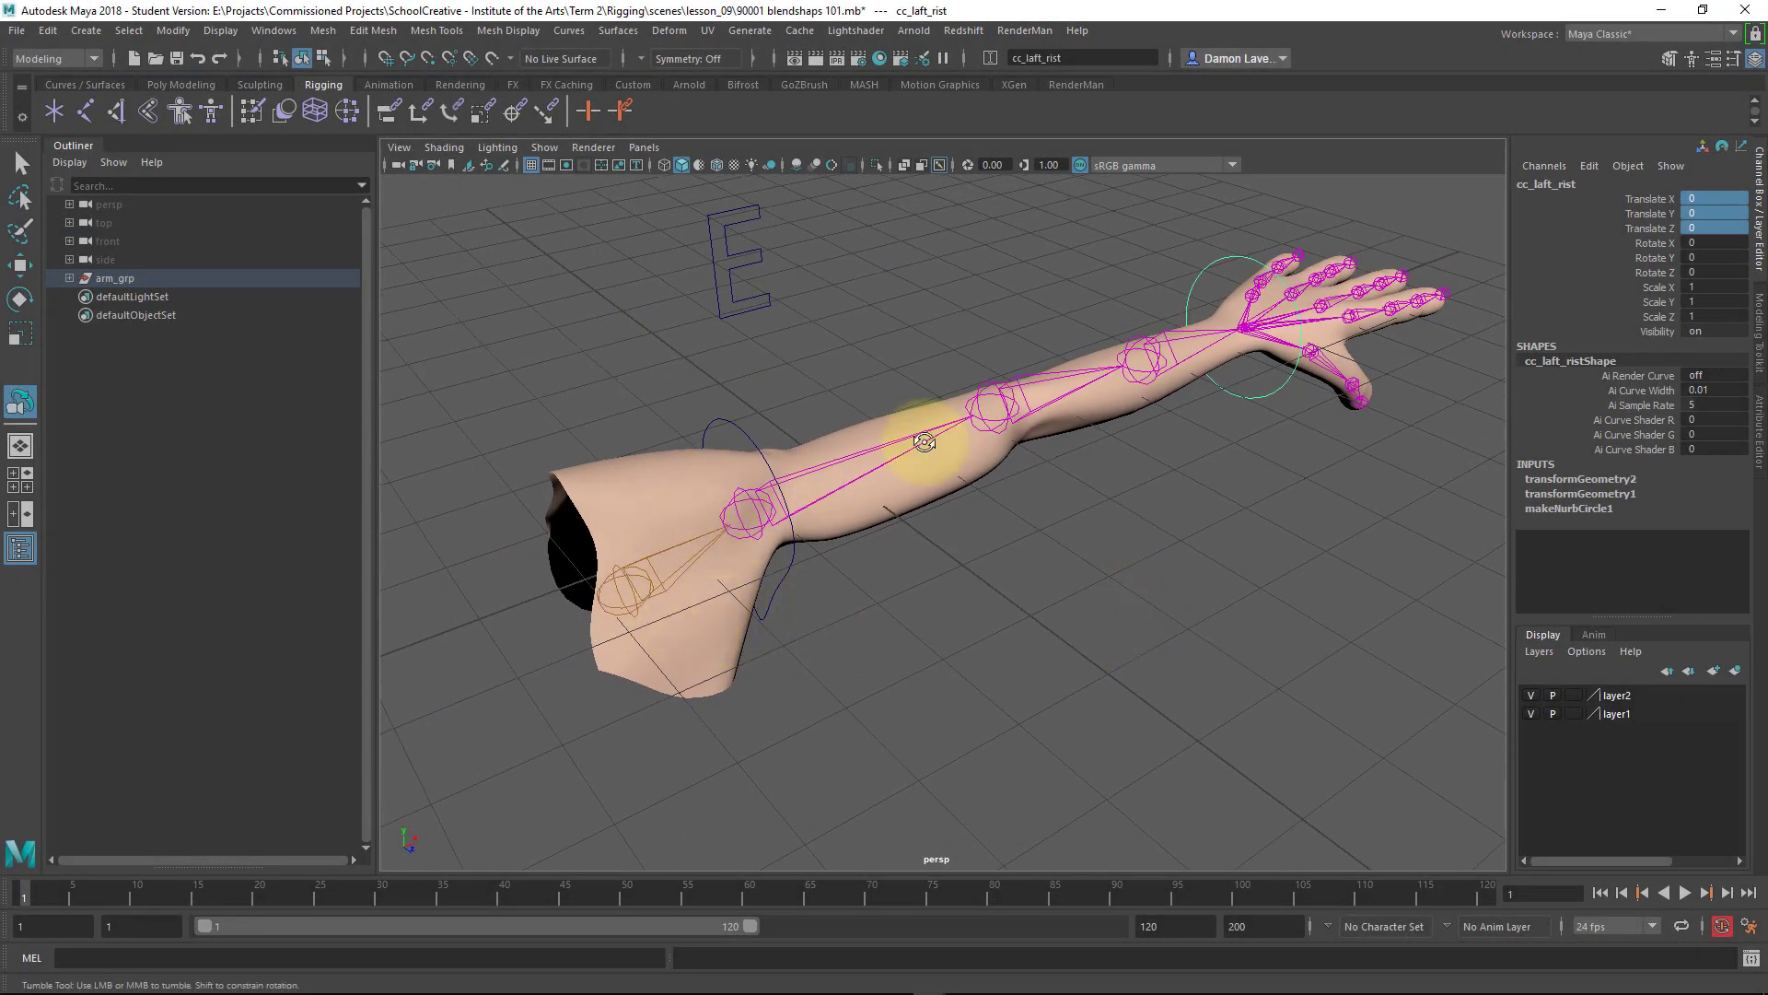
{"action": "left_click_drag", "start_coordinate": [1323, 449], "coordinate": [1290, 429], "text": "alt"}
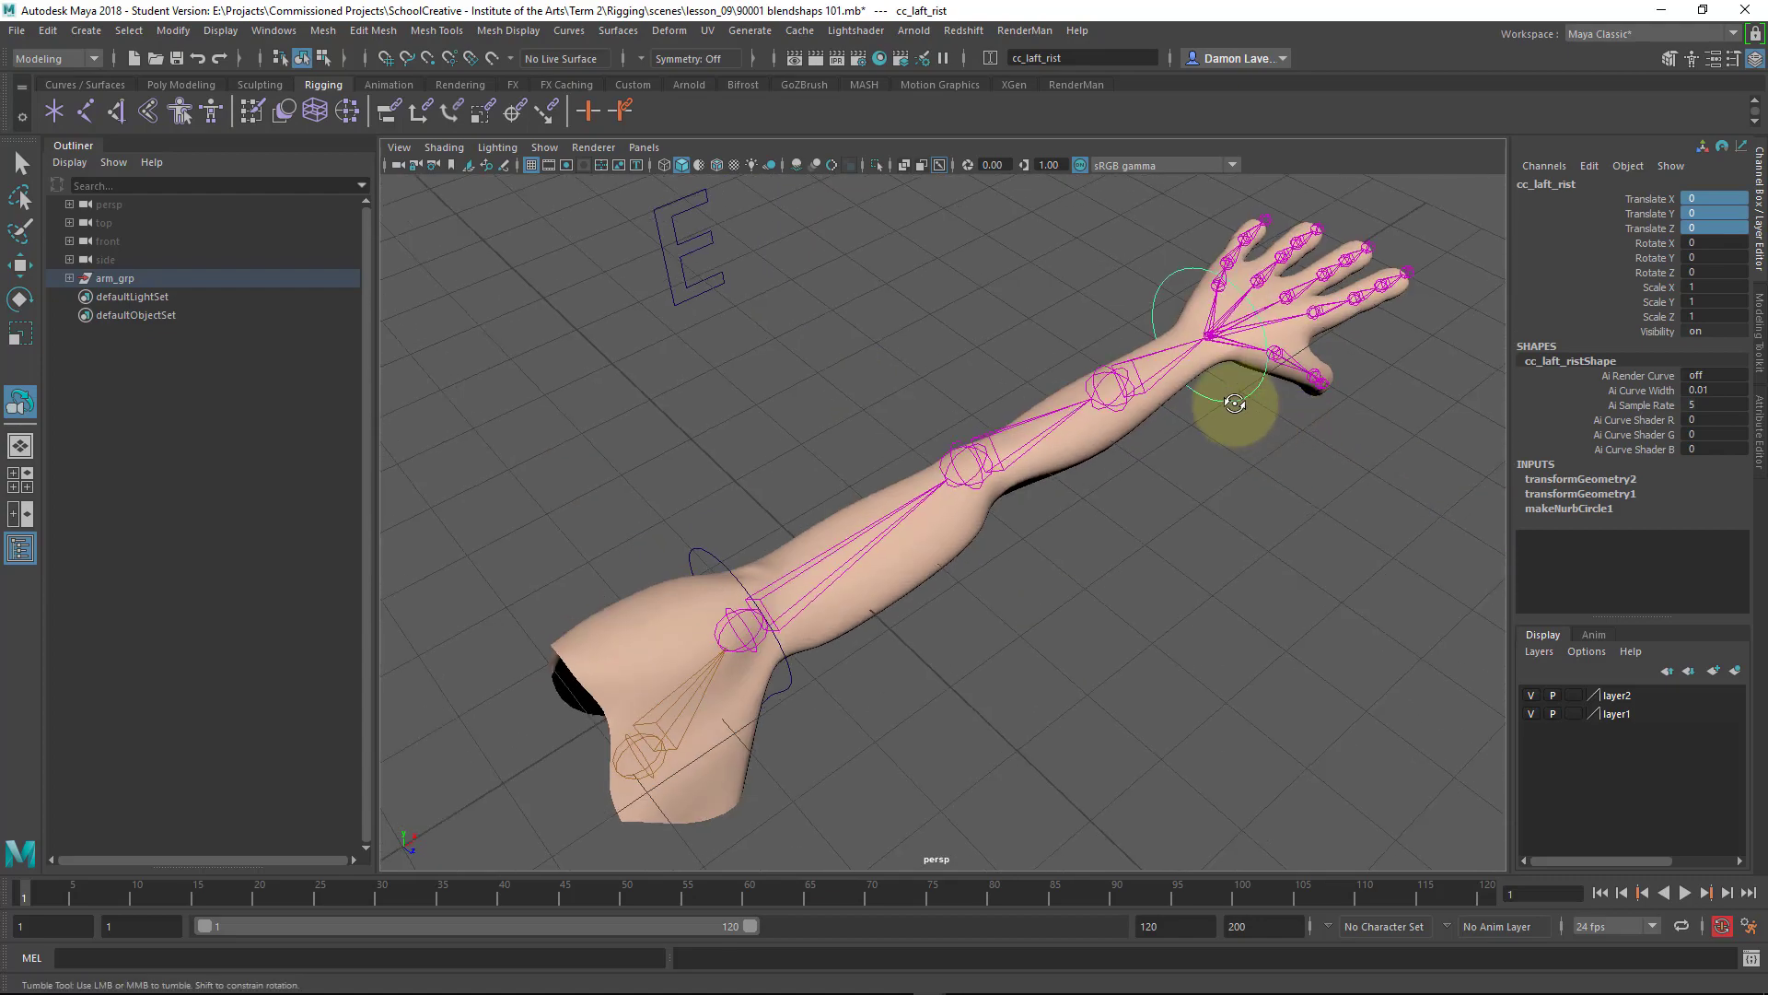
{"action": "key", "text": "w"}
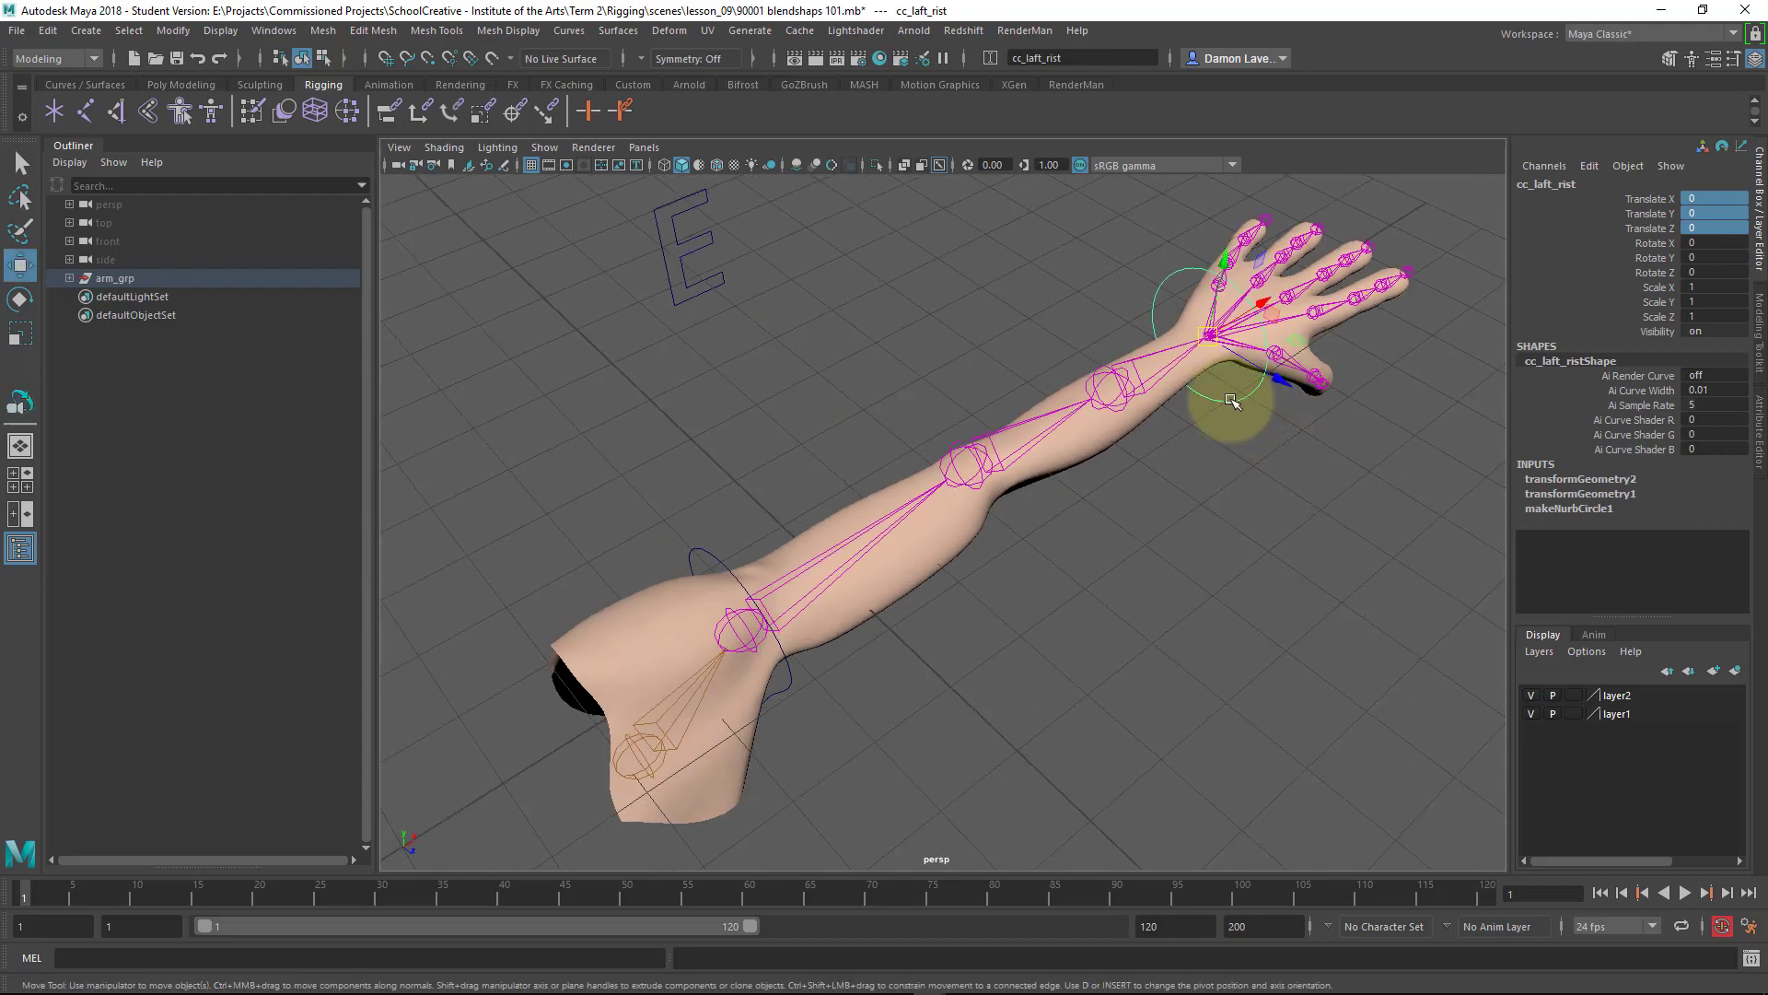
{"action": "left_click_drag", "start_coordinate": [1197, 324], "coordinate": [964, 426]}
{"action": "key", "text": "ctrl+z"}
{"action": "key", "text": "ctrl+z"}
{"action": "key", "text": "ctrl+z"}
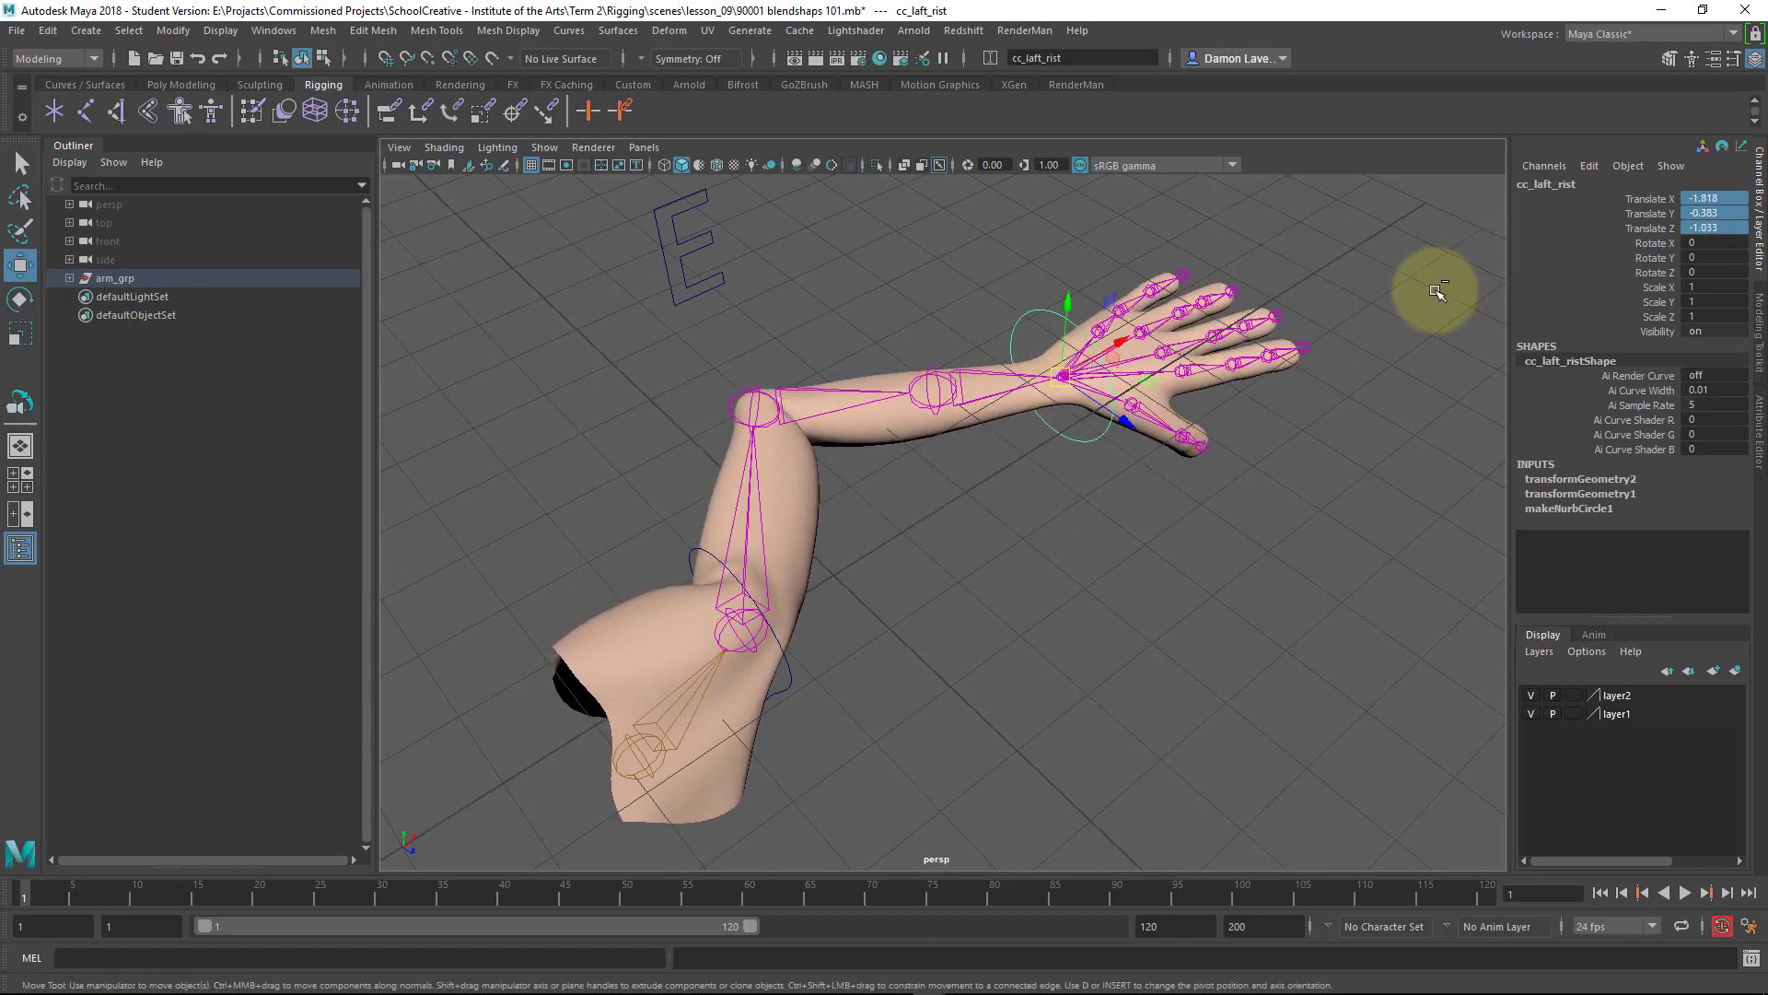
{"action": "left_click_drag", "start_coordinate": [1421, 295], "coordinate": [1136, 450], "text": "alt"}
{"action": "left_click", "coordinate": [1235, 339]}
{"action": "left_click_drag", "start_coordinate": [1235, 339], "coordinate": [1231, 493]}
{"action": "key", "text": "ctrl+z"}
{"action": "left_click", "coordinate": [991, 661]}
{"action": "left_click_drag", "start_coordinate": [992, 661], "coordinate": [923, 575], "text": "alt"}
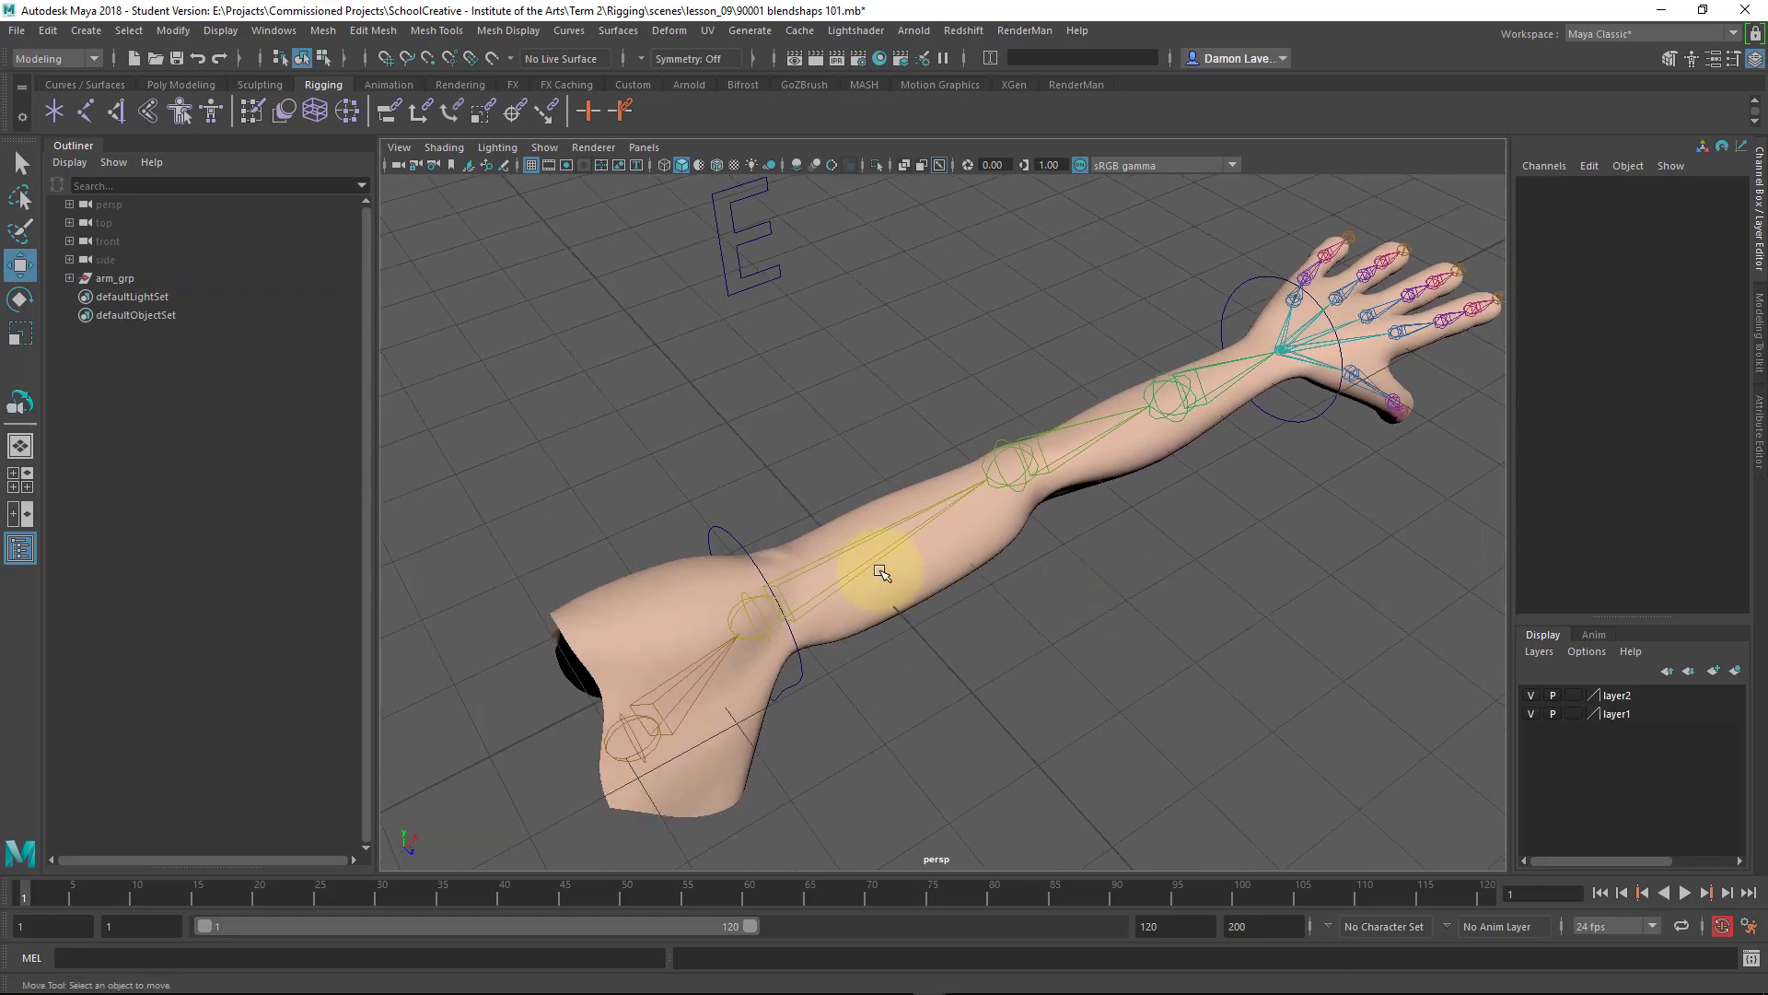
Rotate the arm from the cc_laft_sholder control and inspect the rig from several angles.
{"action": "left_click", "coordinate": [876, 565]}
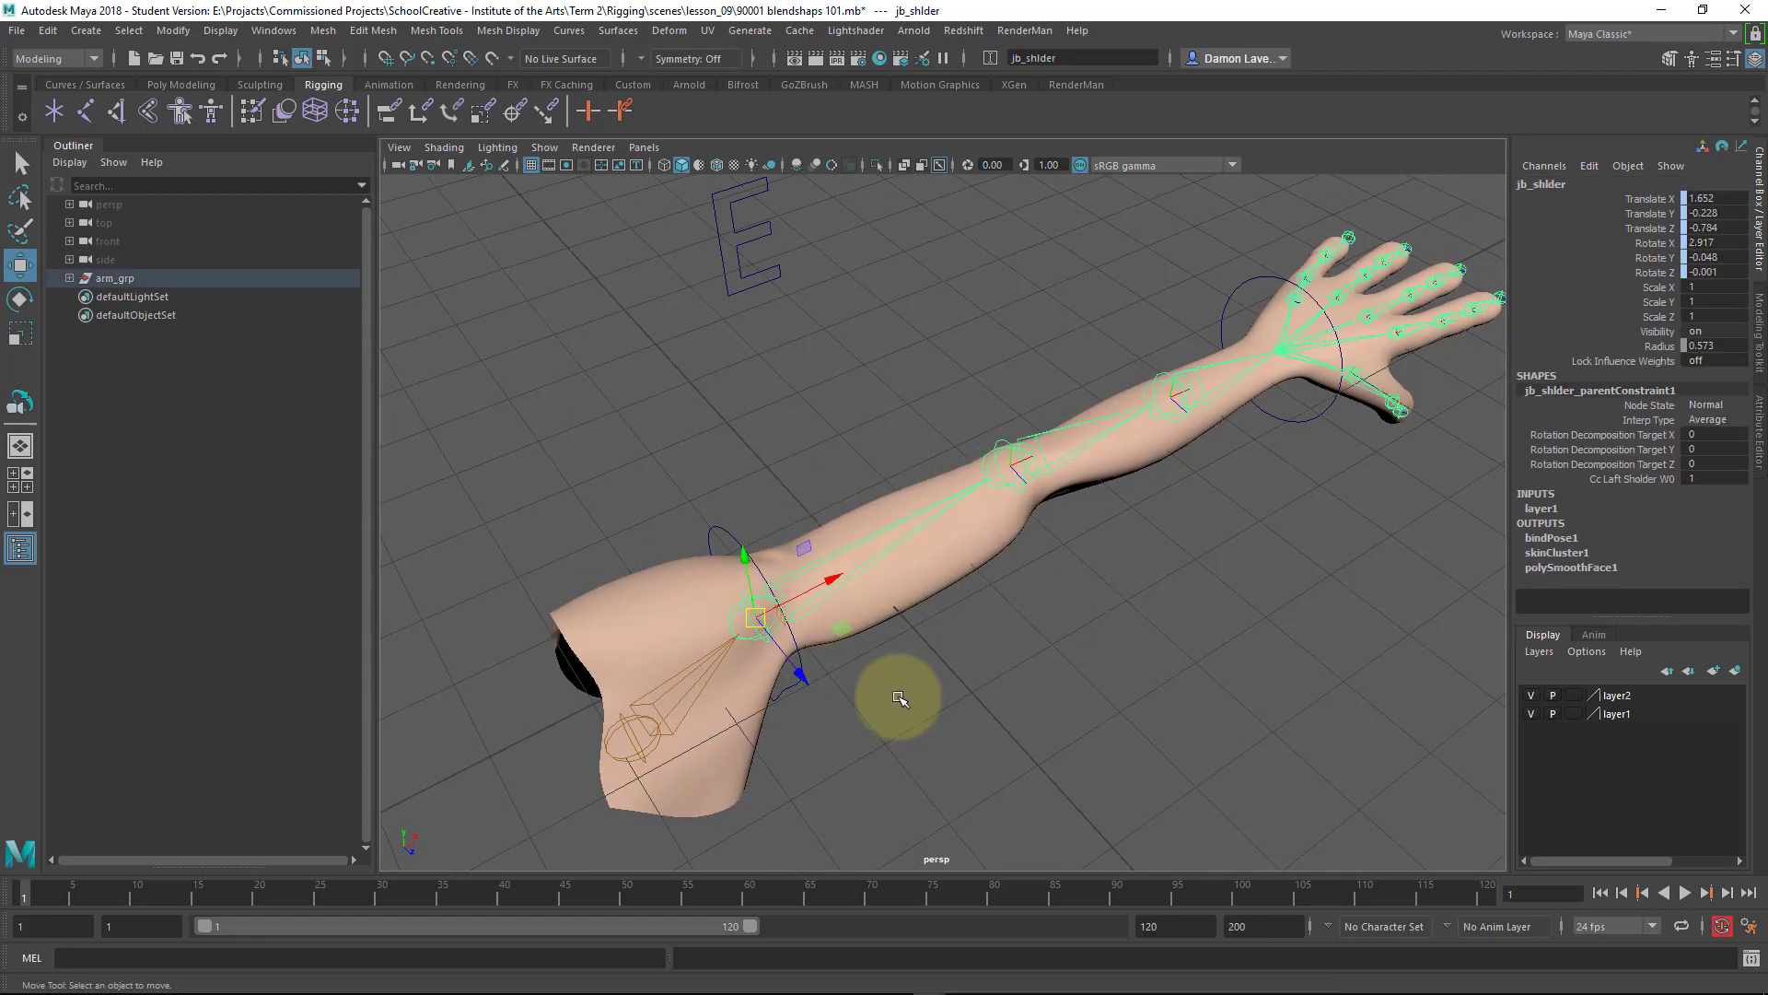
{"action": "left_click", "coordinate": [860, 671]}
{"action": "left_click", "coordinate": [722, 523]}
{"action": "key", "text": "e"}
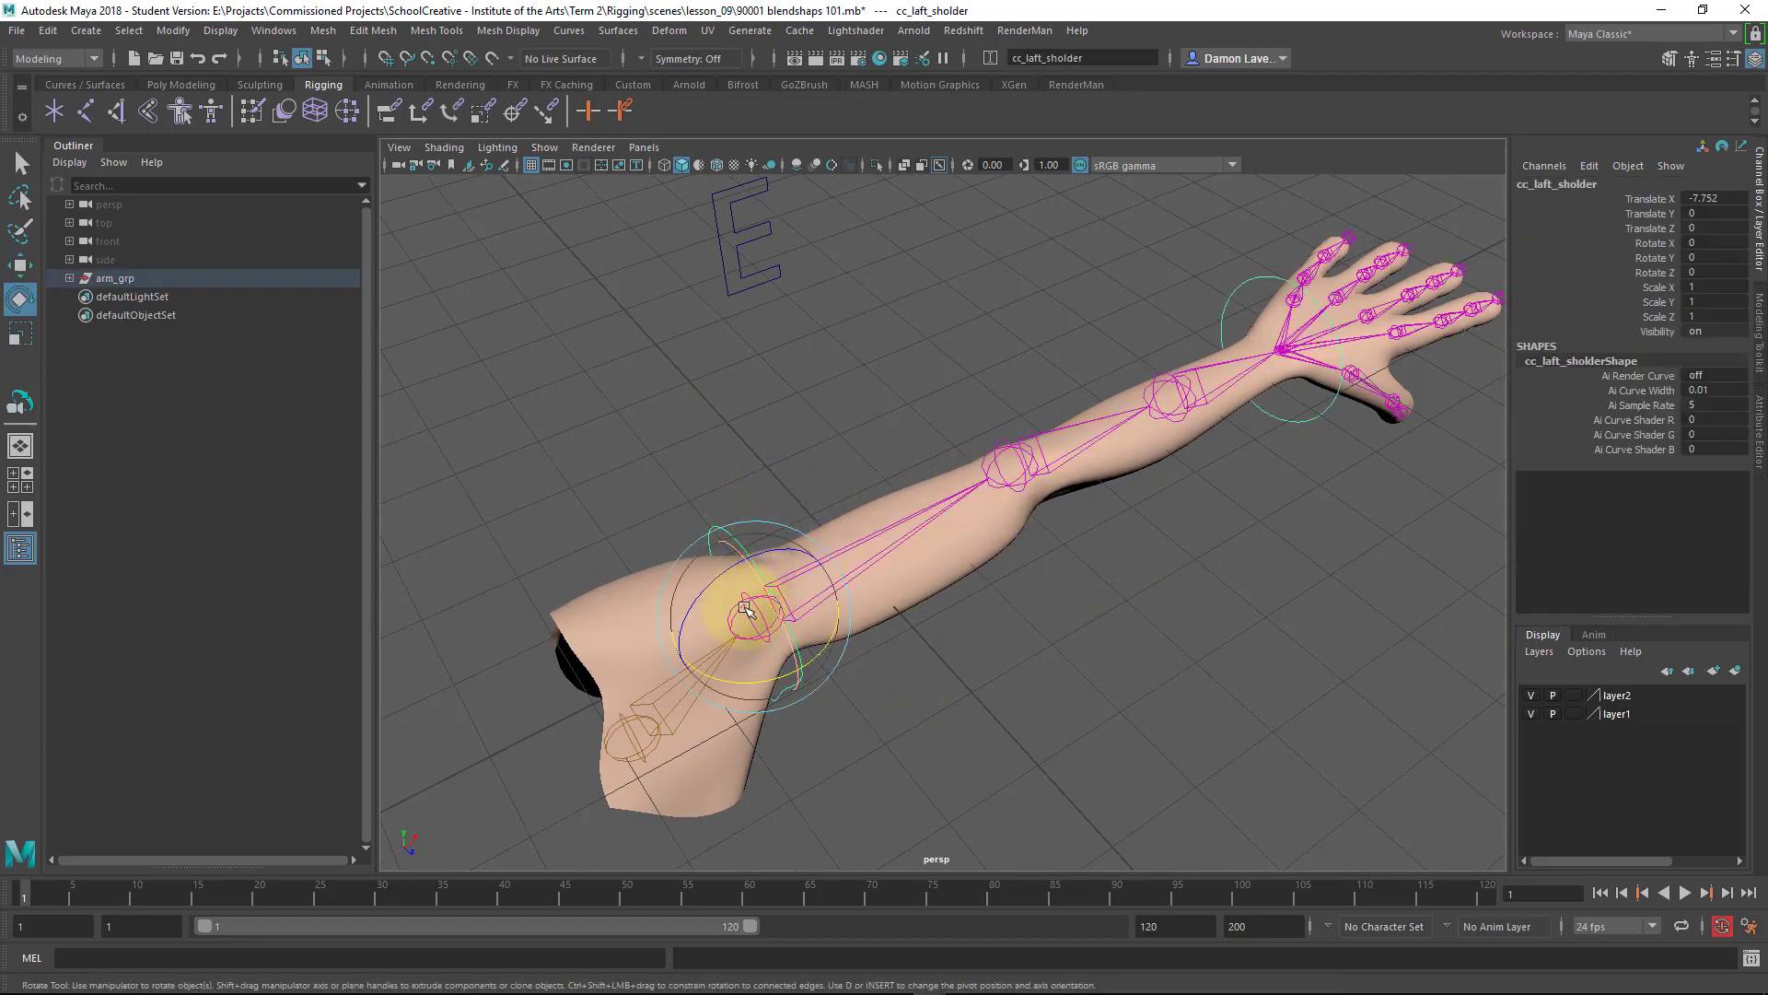
{"action": "left_click_drag", "start_coordinate": [711, 513], "coordinate": [1032, 647]}
{"action": "left_click", "coordinate": [1032, 648]}
{"action": "scroll", "coordinate": [1031, 648], "scroll_direction": "up", "scroll_amount": 5}
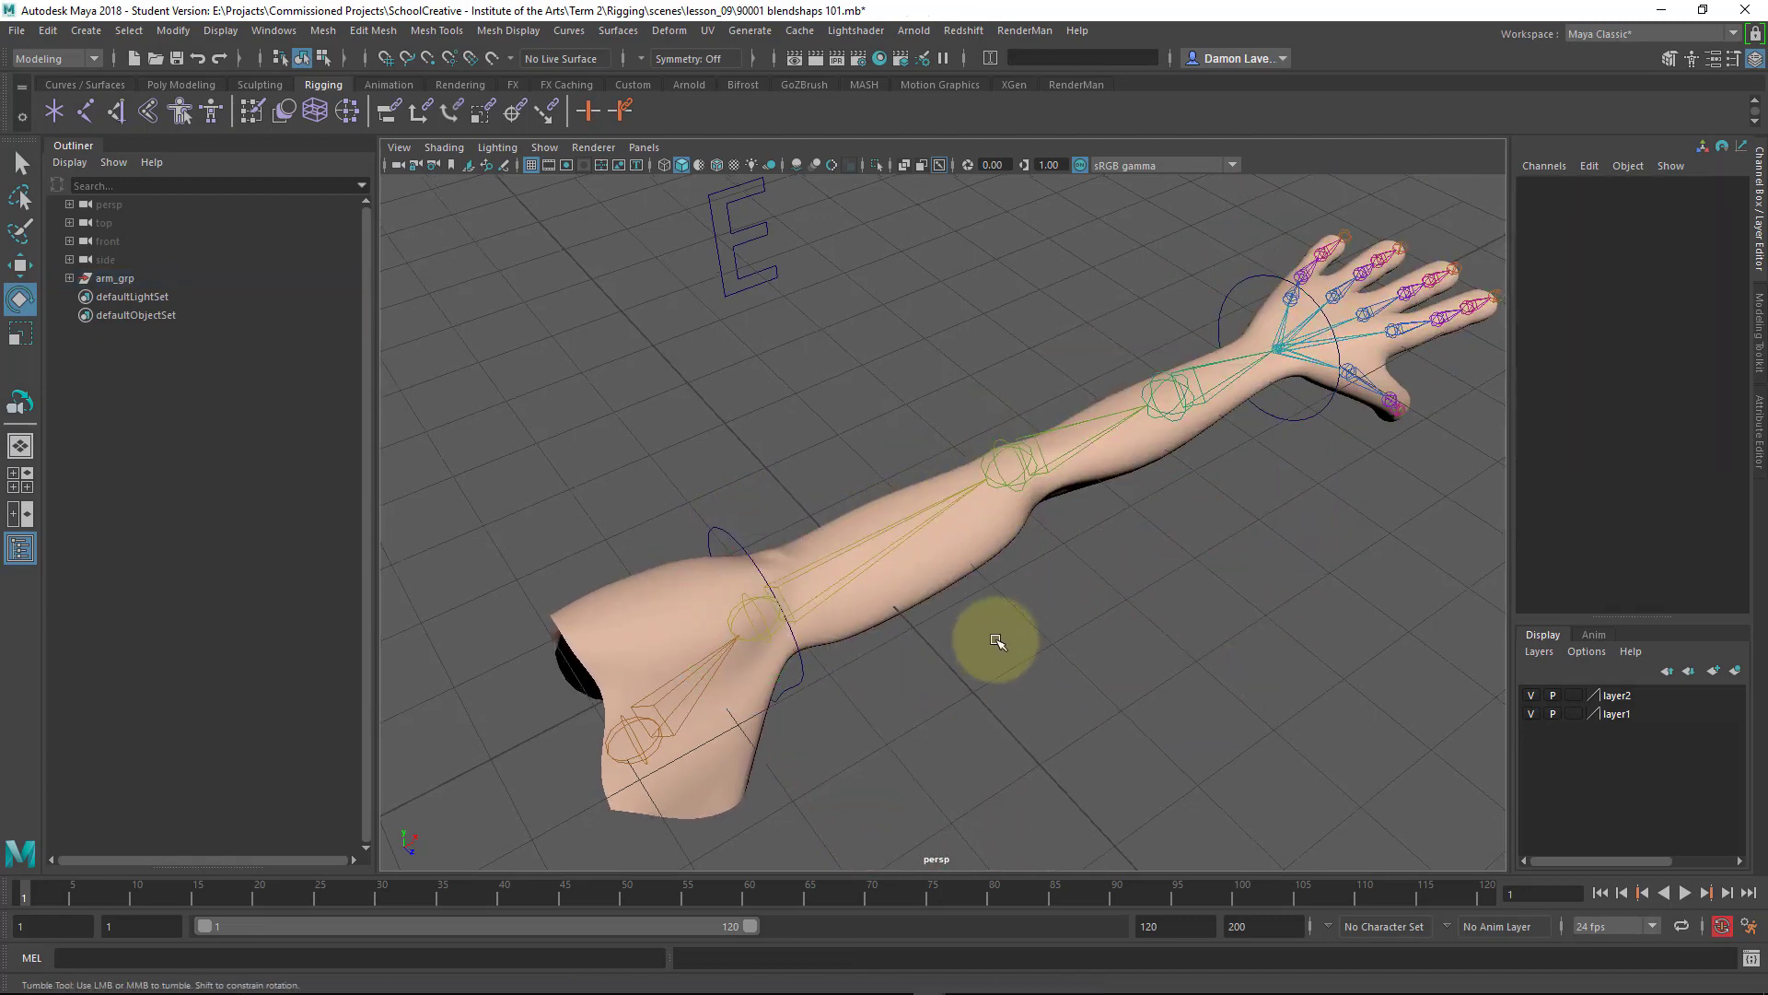
{"action": "left_click_drag", "start_coordinate": [1190, 601], "coordinate": [818, 569], "text": "alt"}
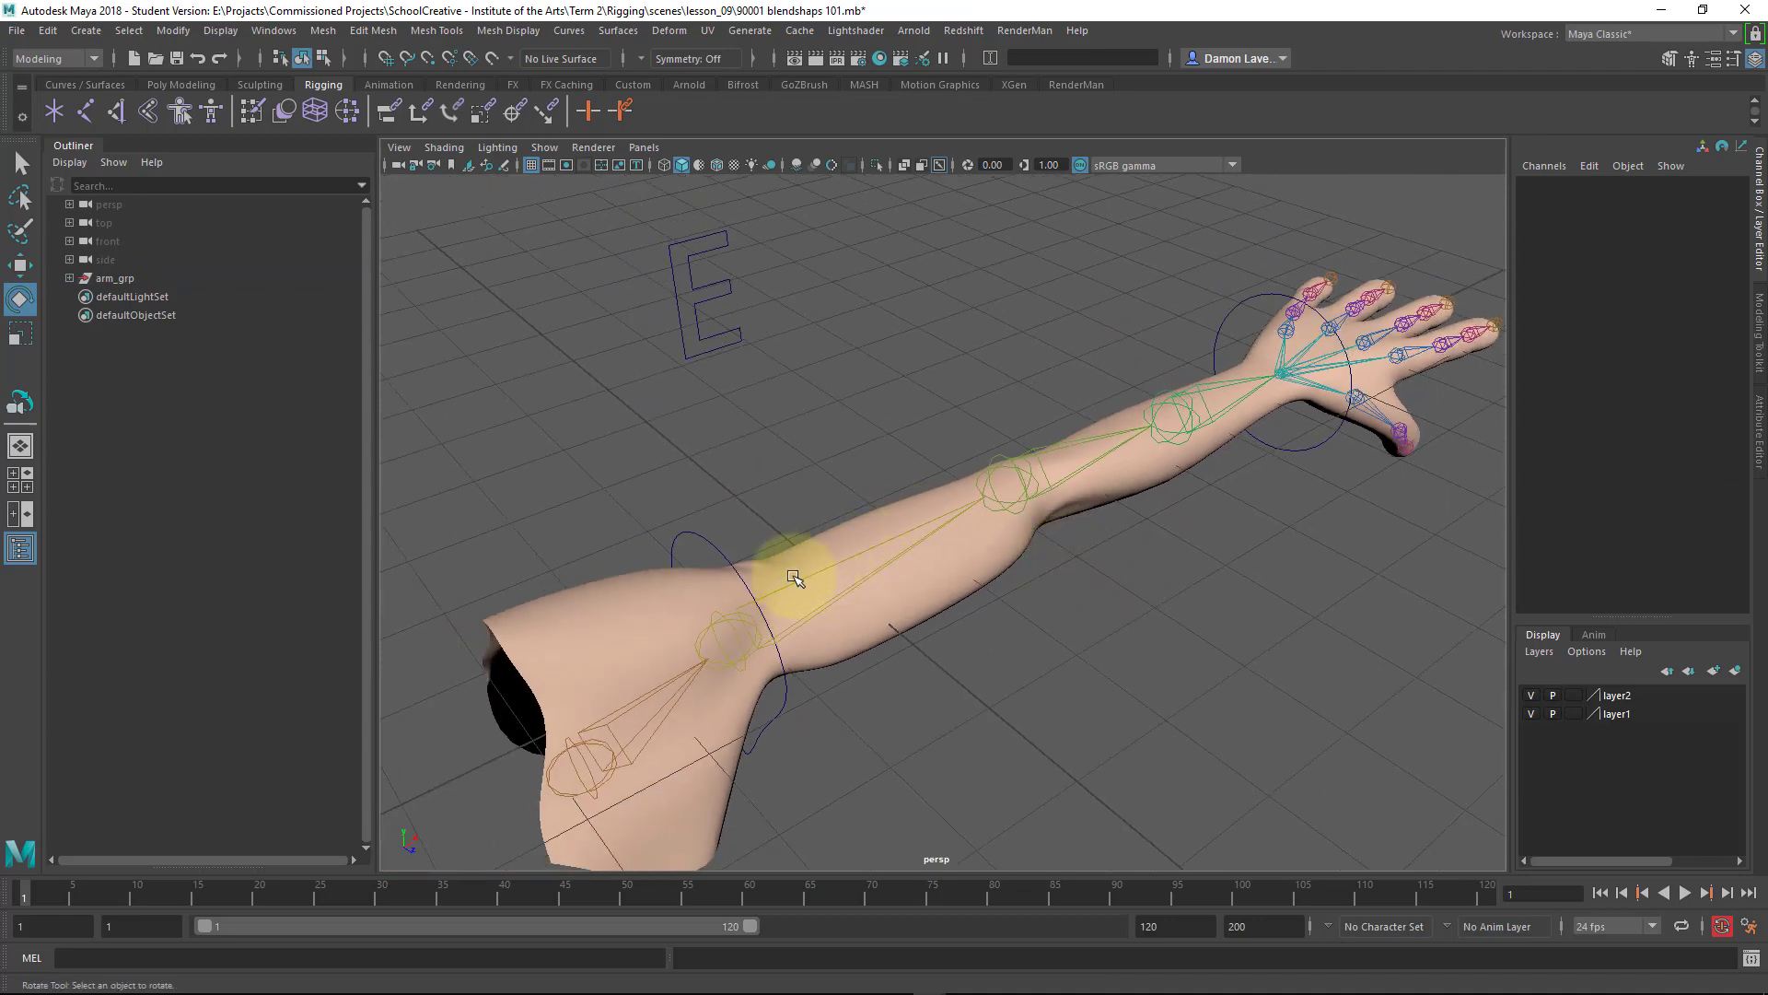
{"action": "left_click", "coordinate": [799, 579]}
{"action": "left_click", "coordinate": [1151, 615]}
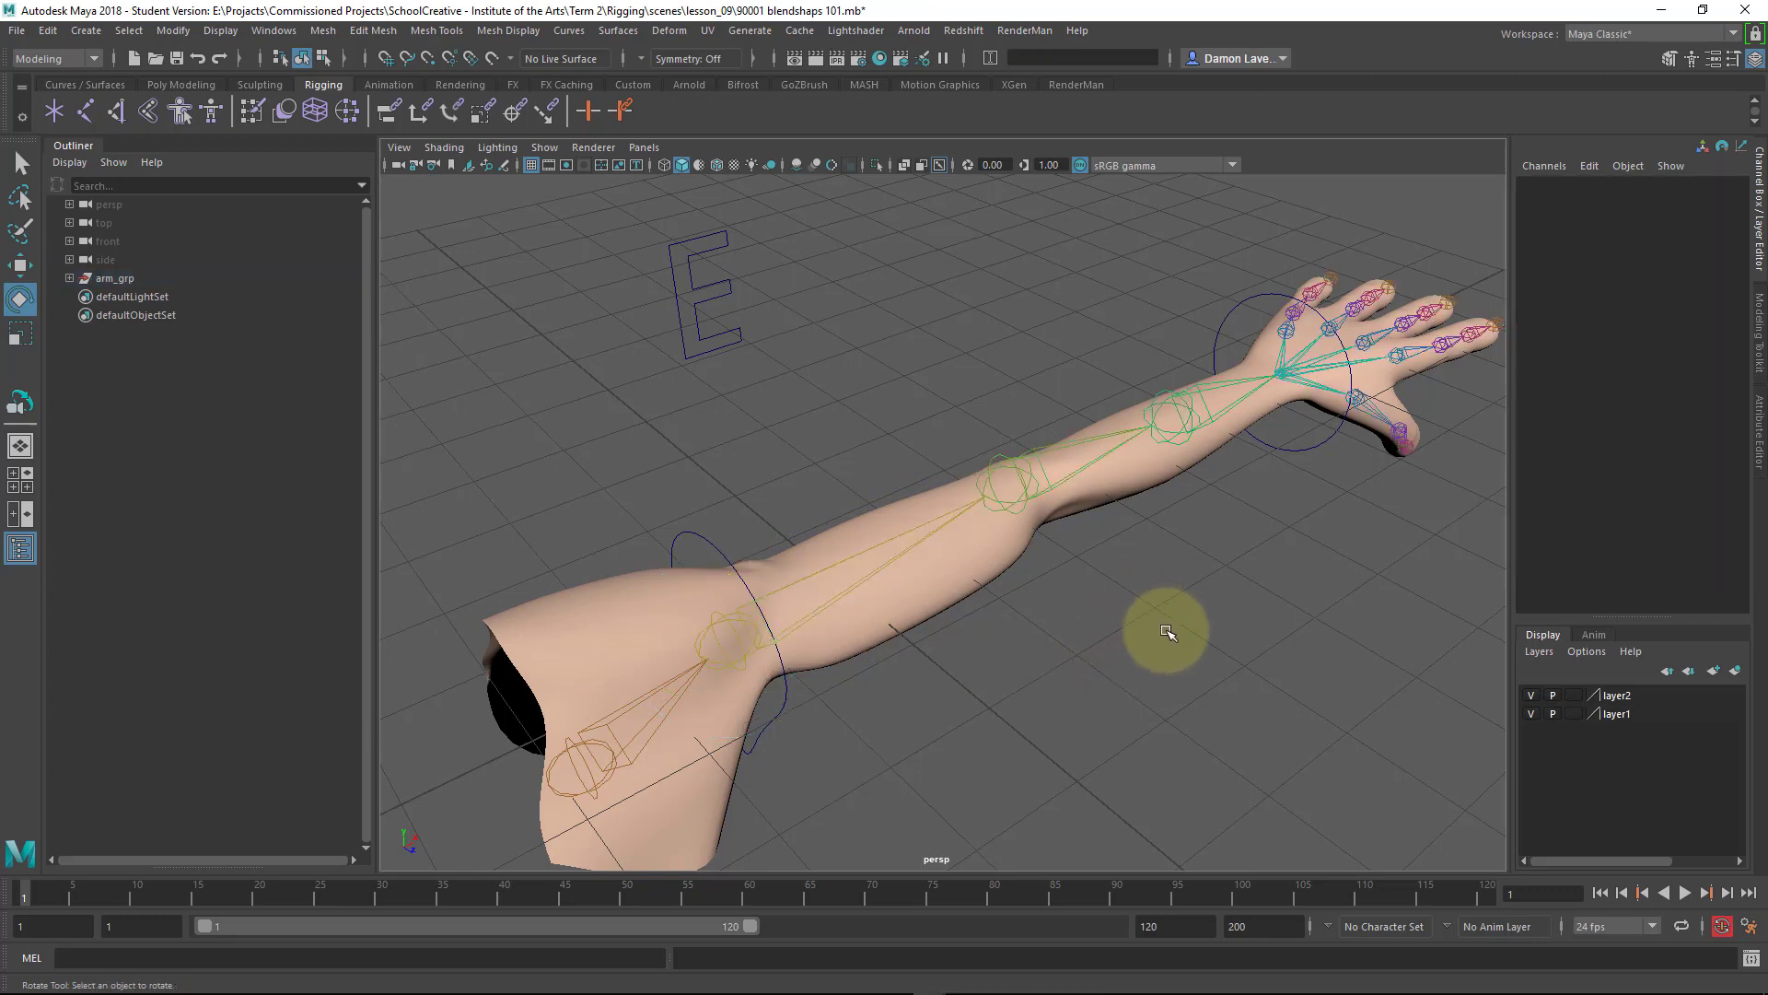
{"action": "left_click_drag", "start_coordinate": [1168, 632], "coordinate": [928, 584], "text": "alt"}
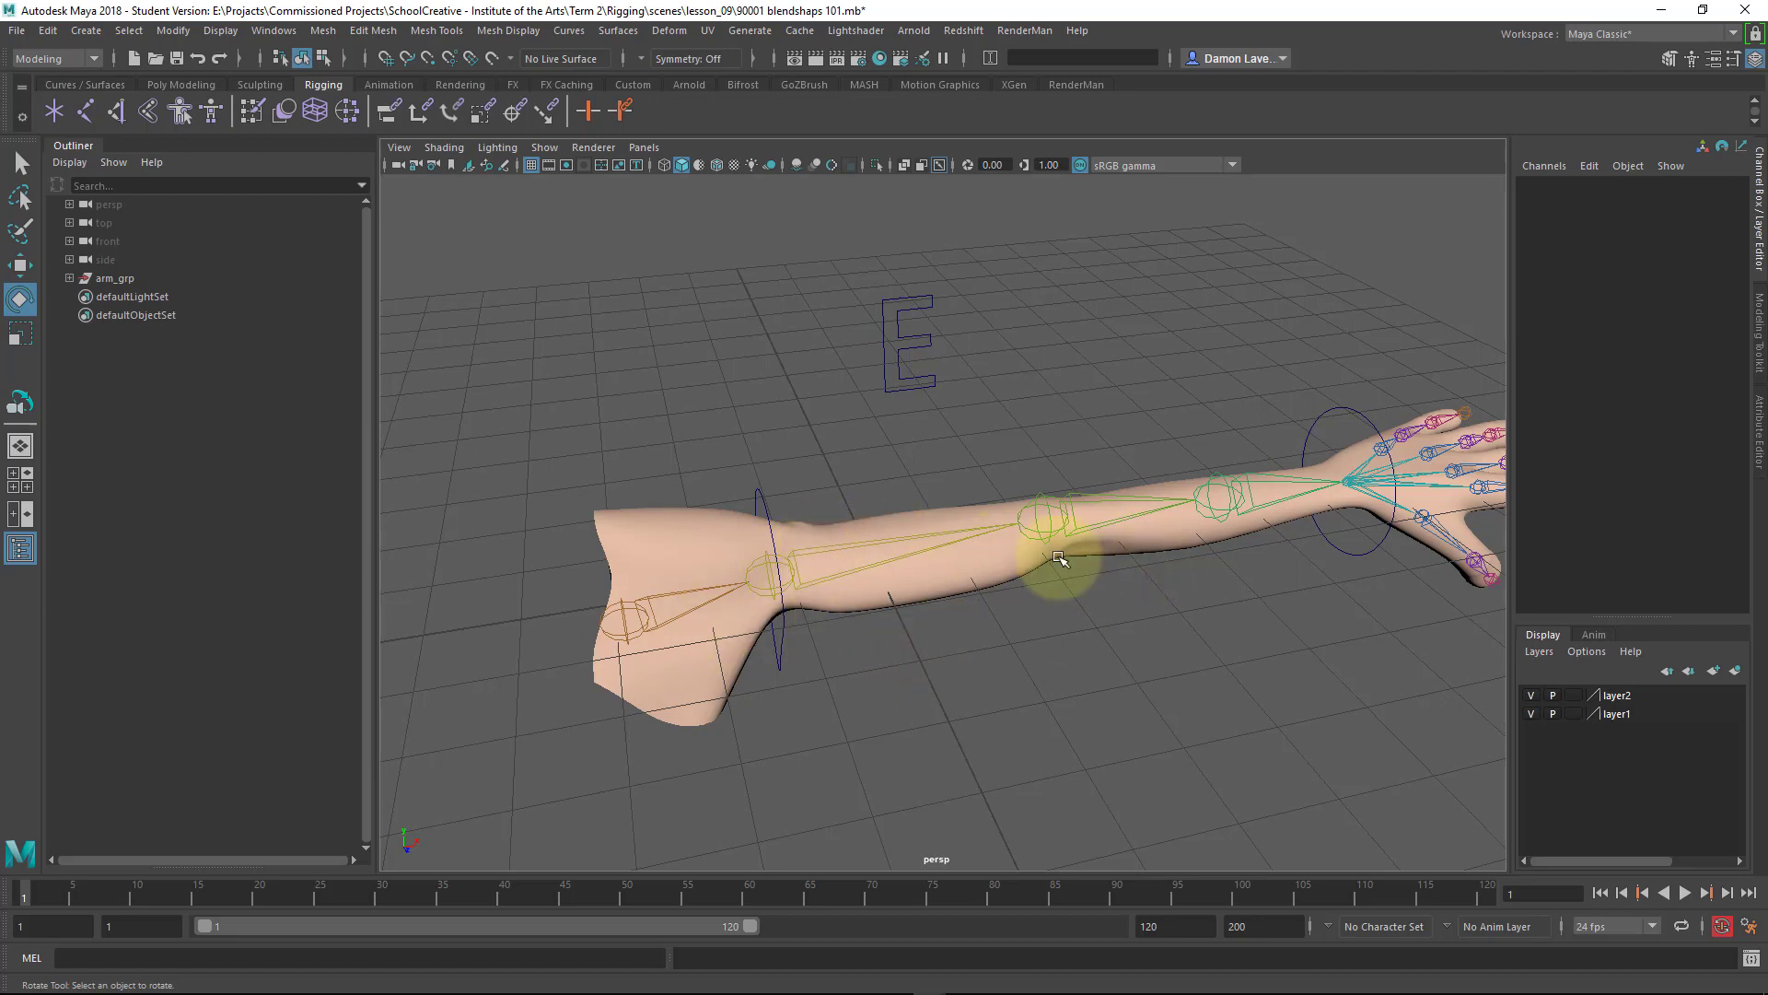
{"action": "left_click_drag", "start_coordinate": [1006, 528], "coordinate": [1077, 599], "text": "alt"}
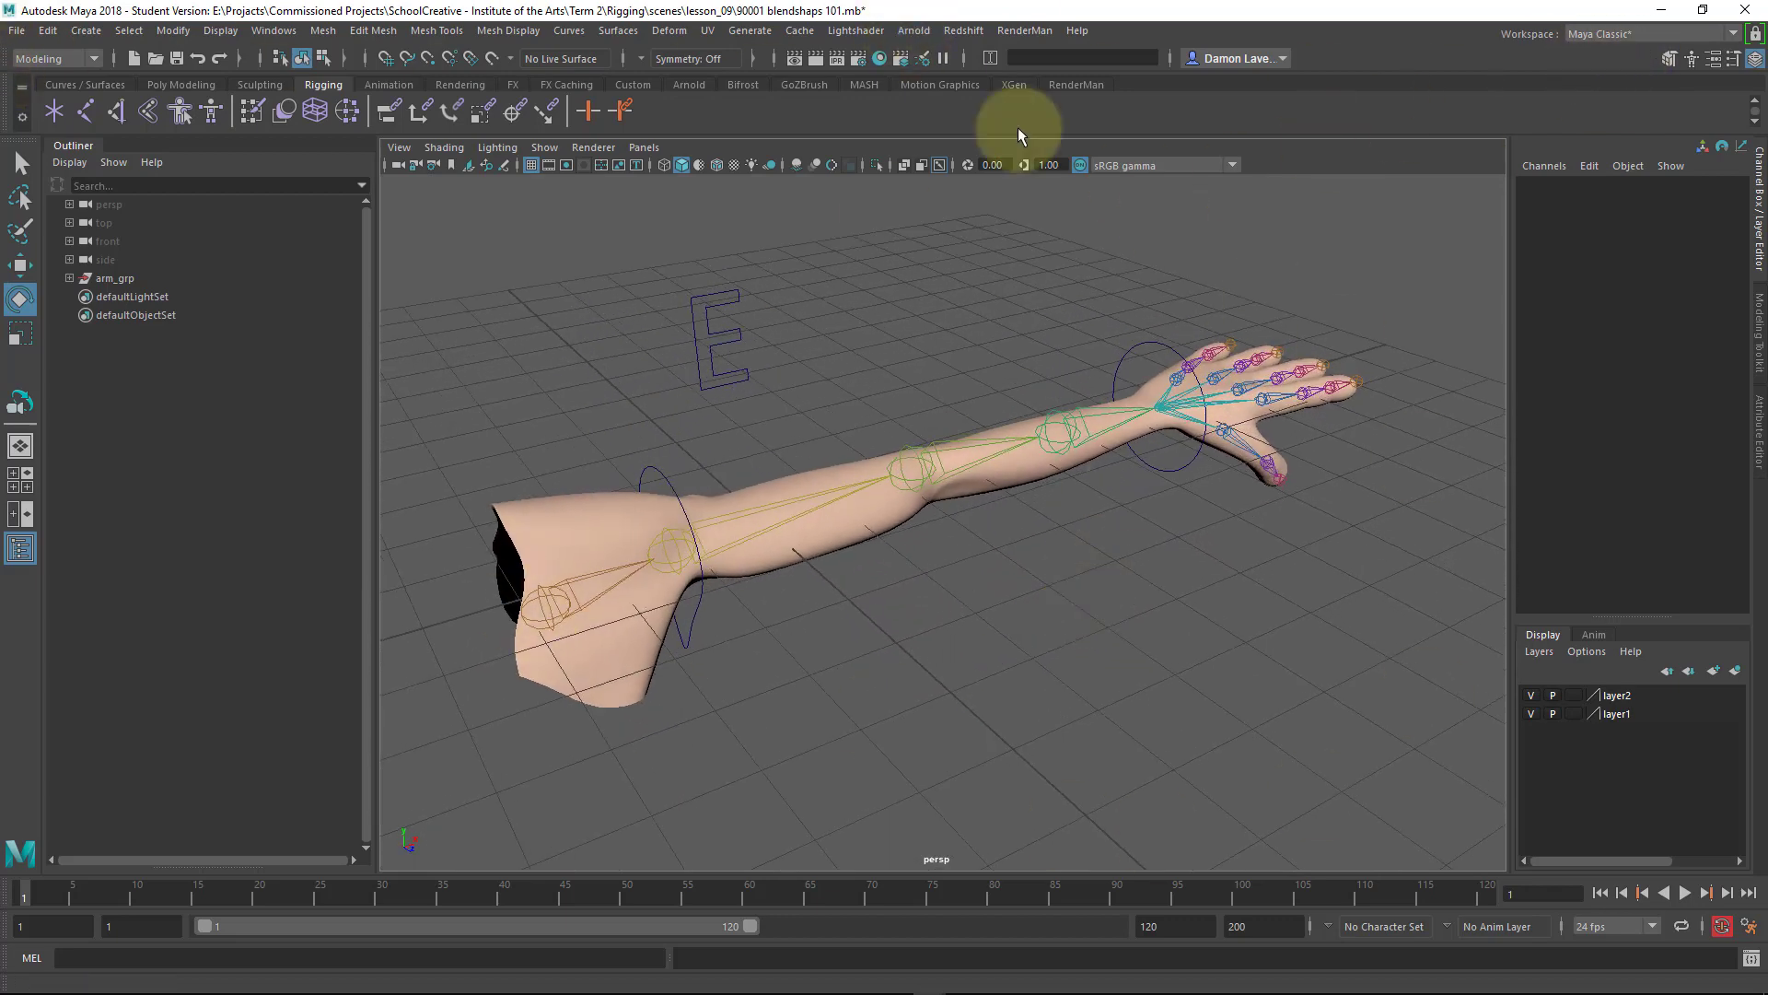
Switch to the Pose Sculpting workspace, enlarge the interpolator list, and browse the Pose Editor menus.
{"action": "left_click", "coordinate": [1621, 37]}
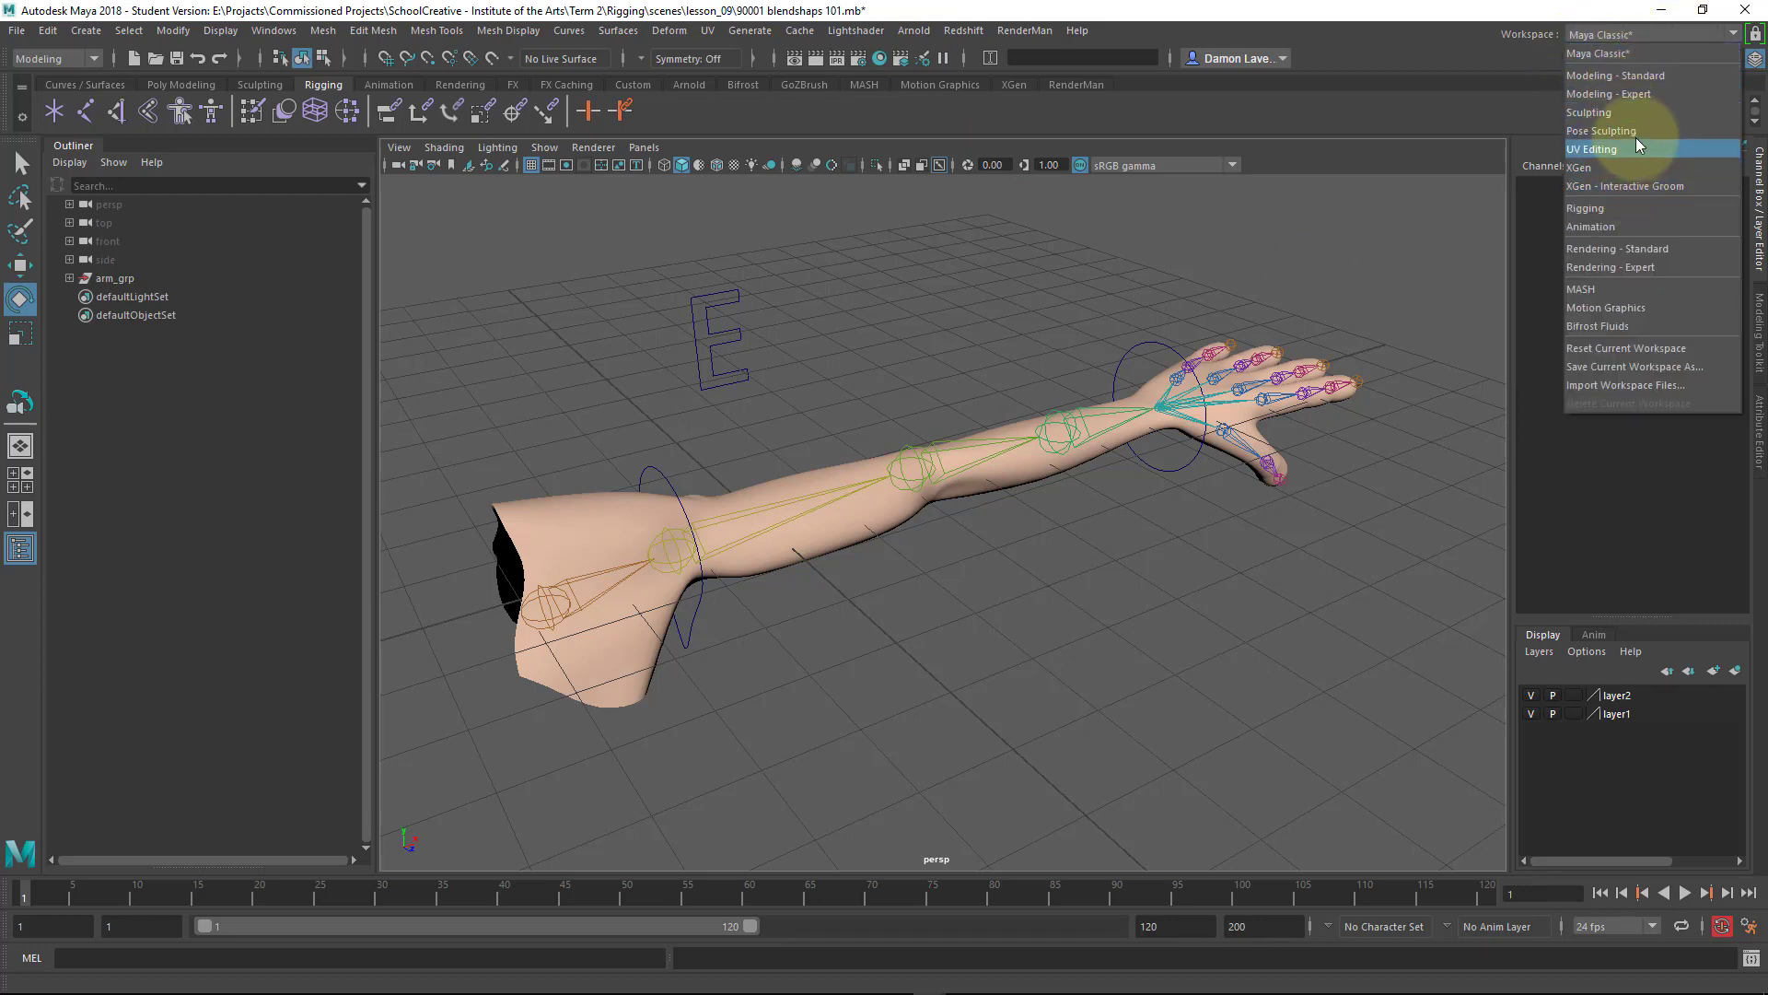
{"action": "left_click", "coordinate": [1598, 132]}
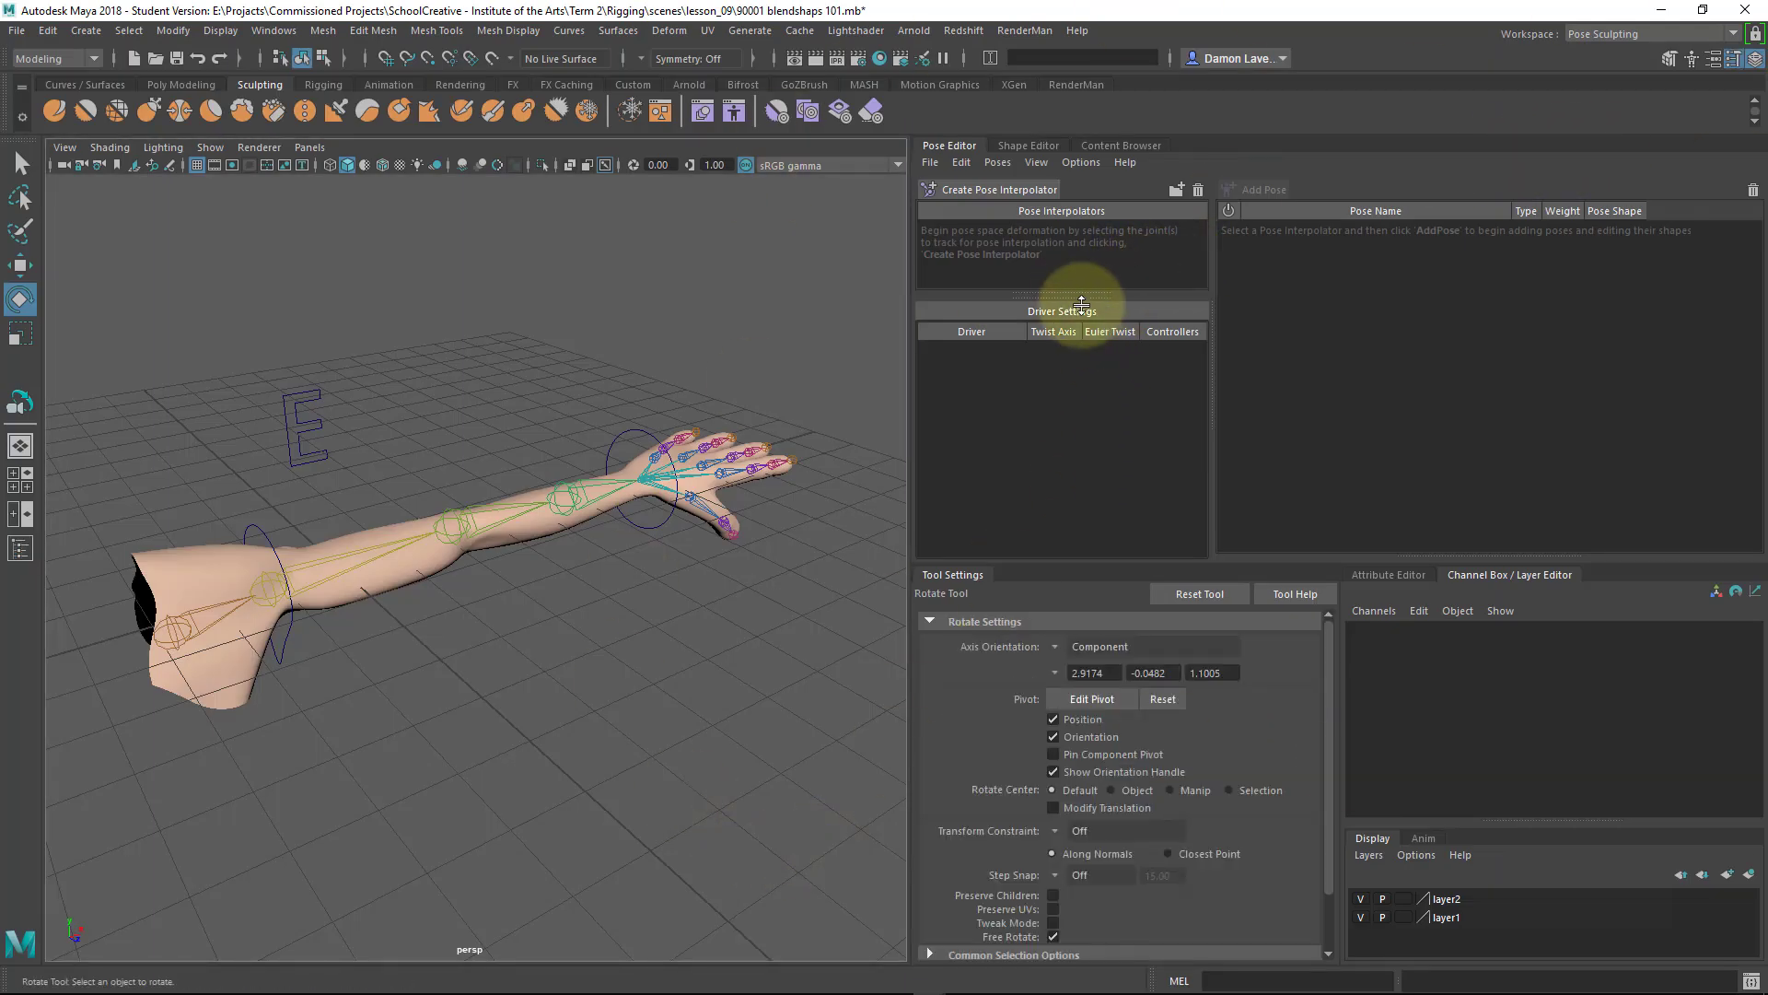
{"action": "left_click_drag", "start_coordinate": [1105, 304], "coordinate": [1074, 572]}
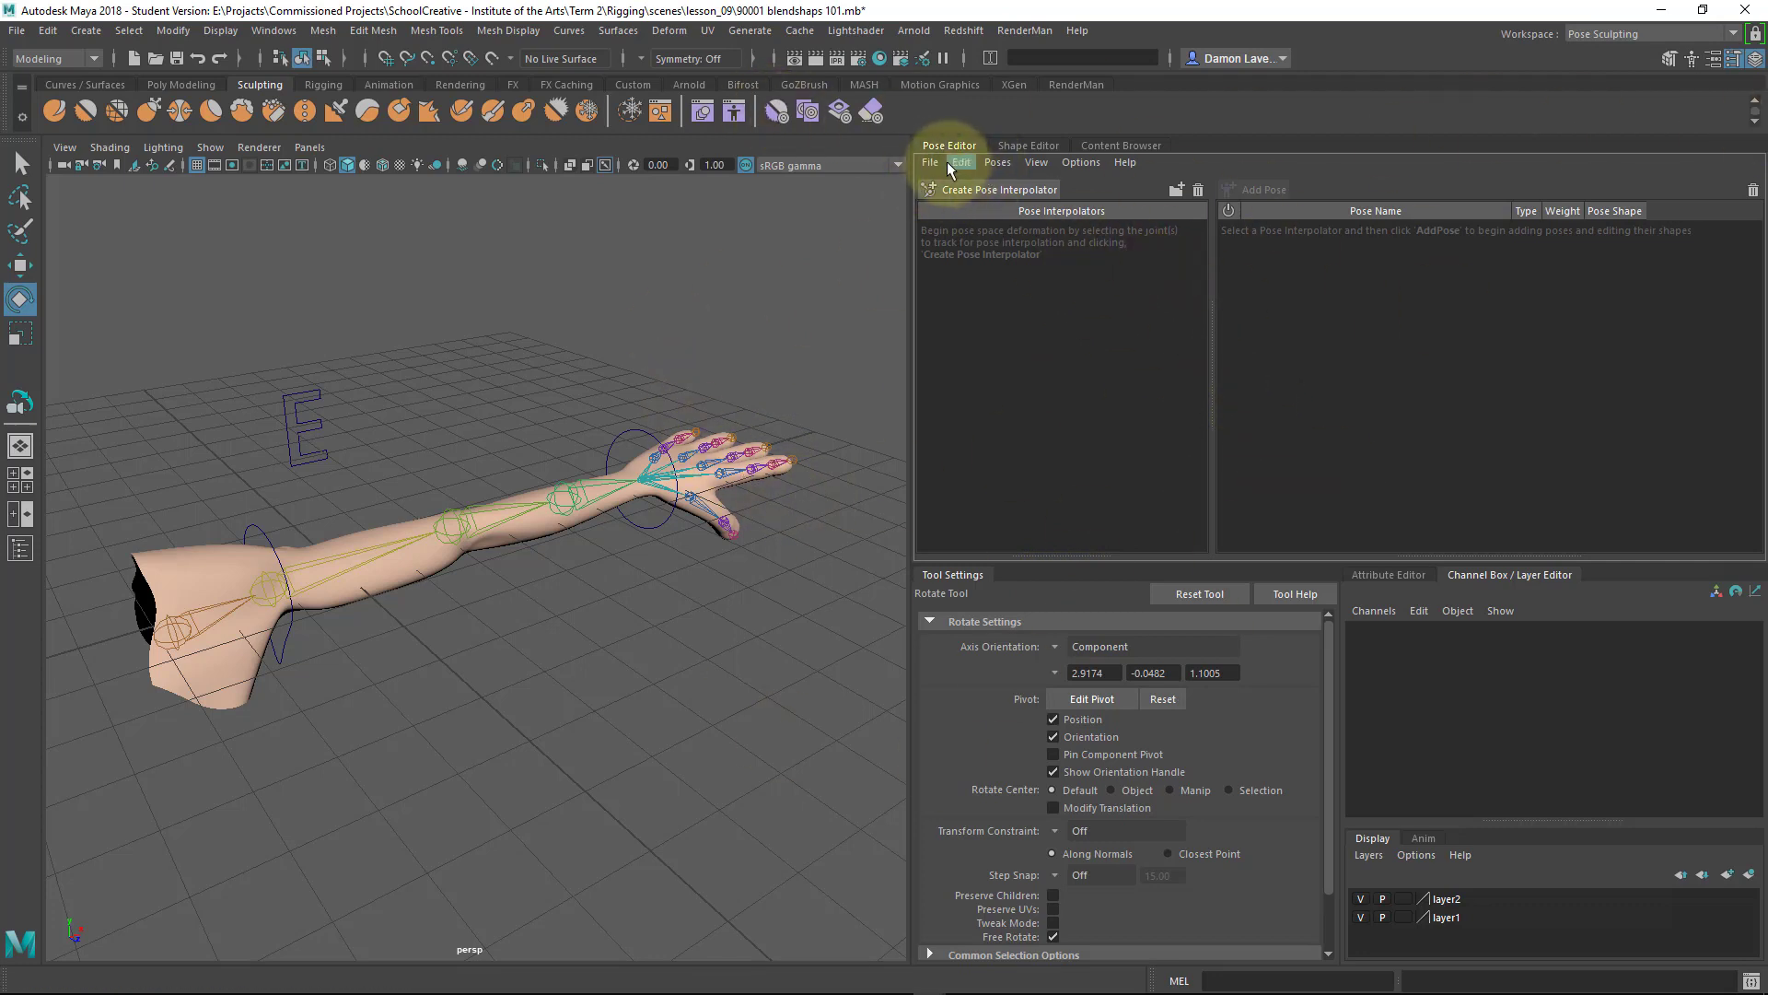
{"action": "left_click", "coordinate": [930, 163]}
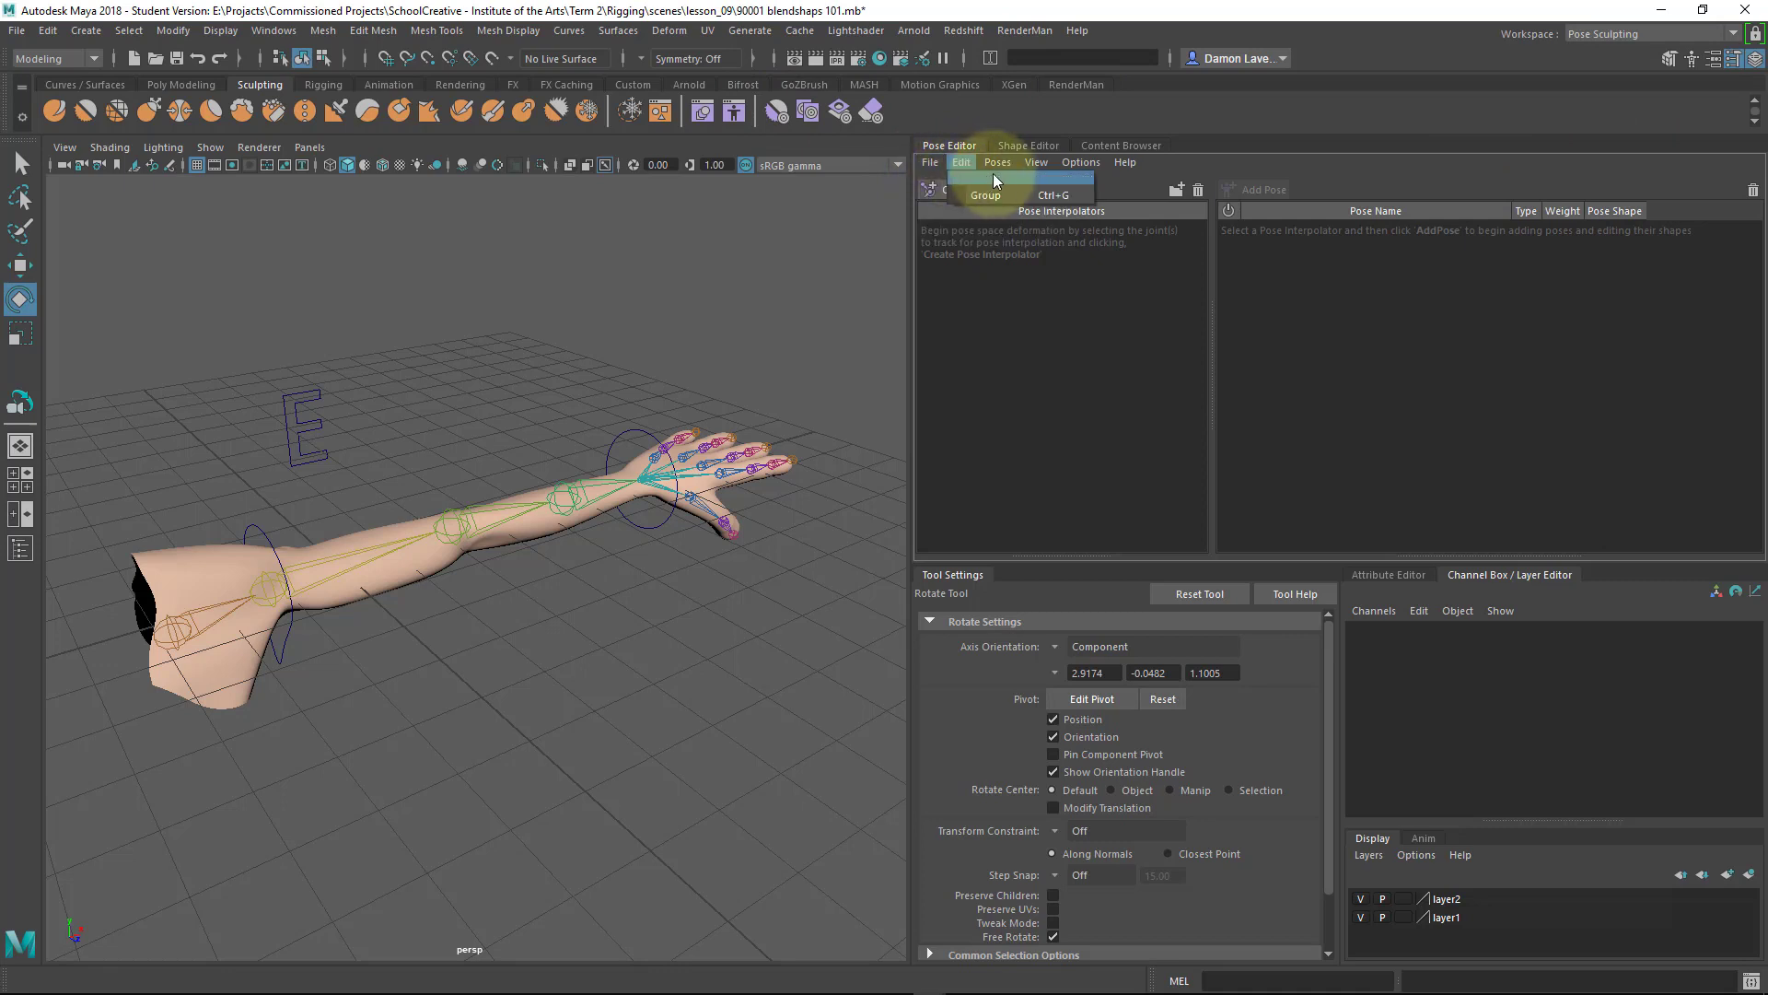
{"action": "left_click", "coordinate": [1073, 163]}
{"action": "mouse_move", "coordinate": [1034, 164]}
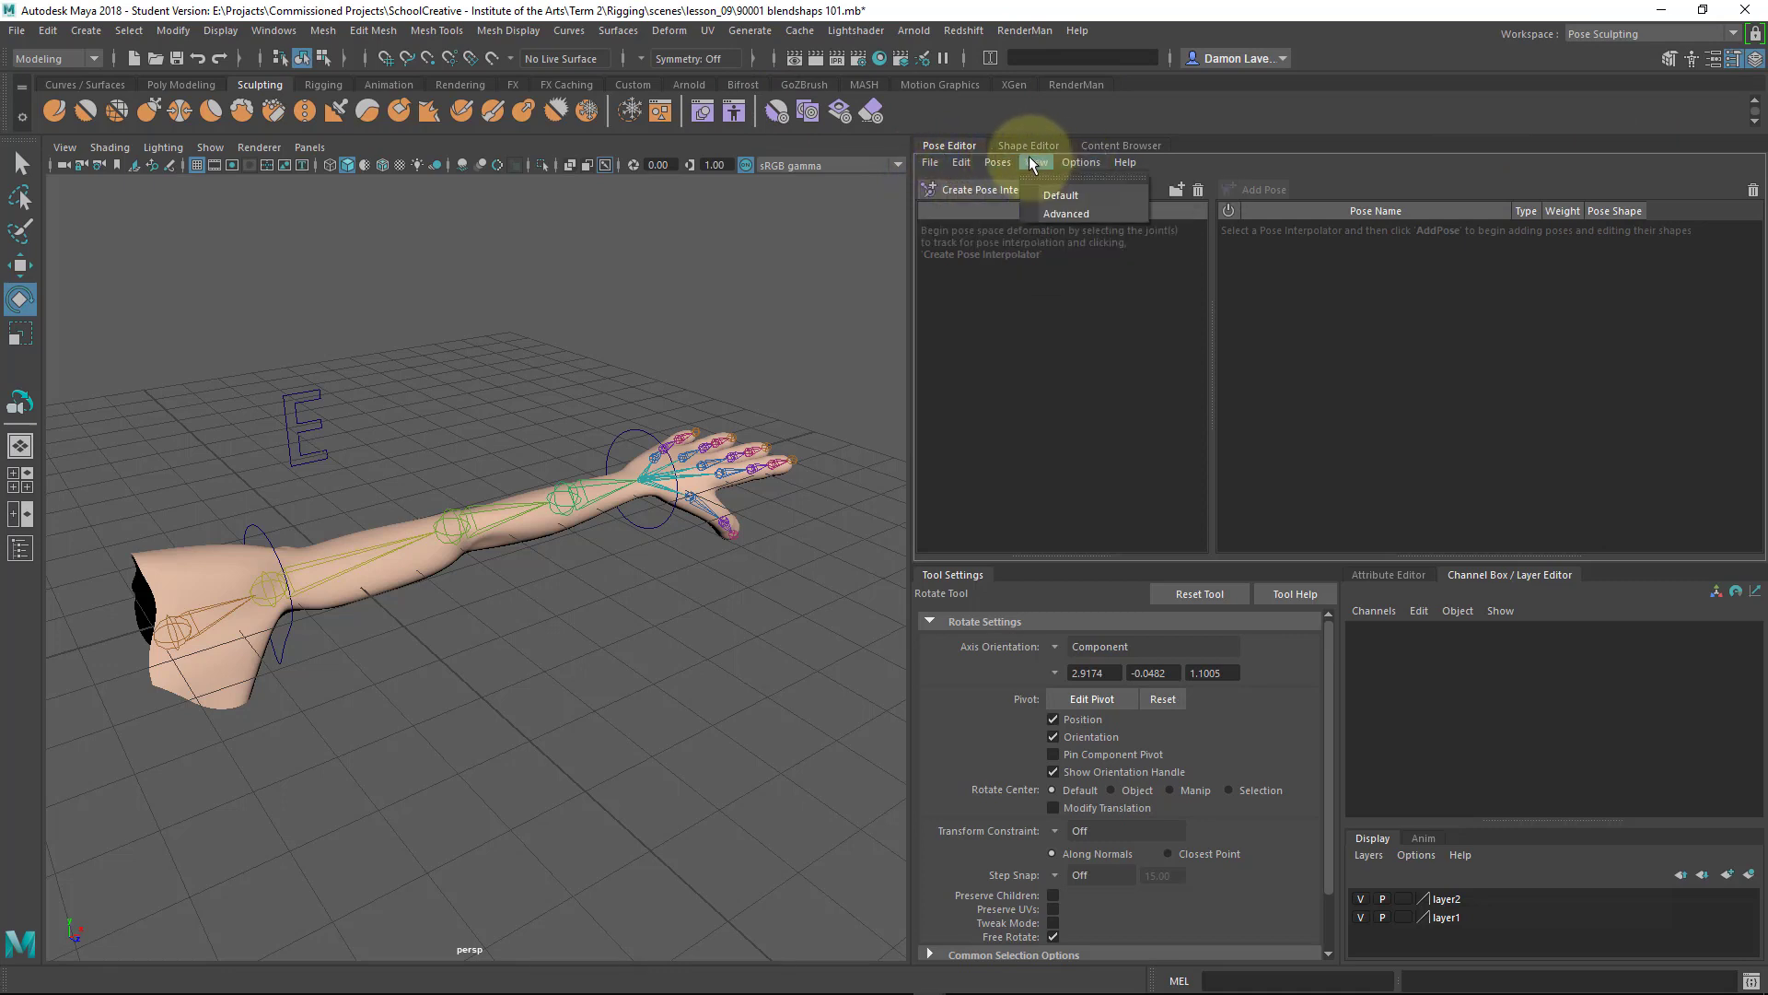
{"action": "left_click", "coordinate": [1061, 195]}
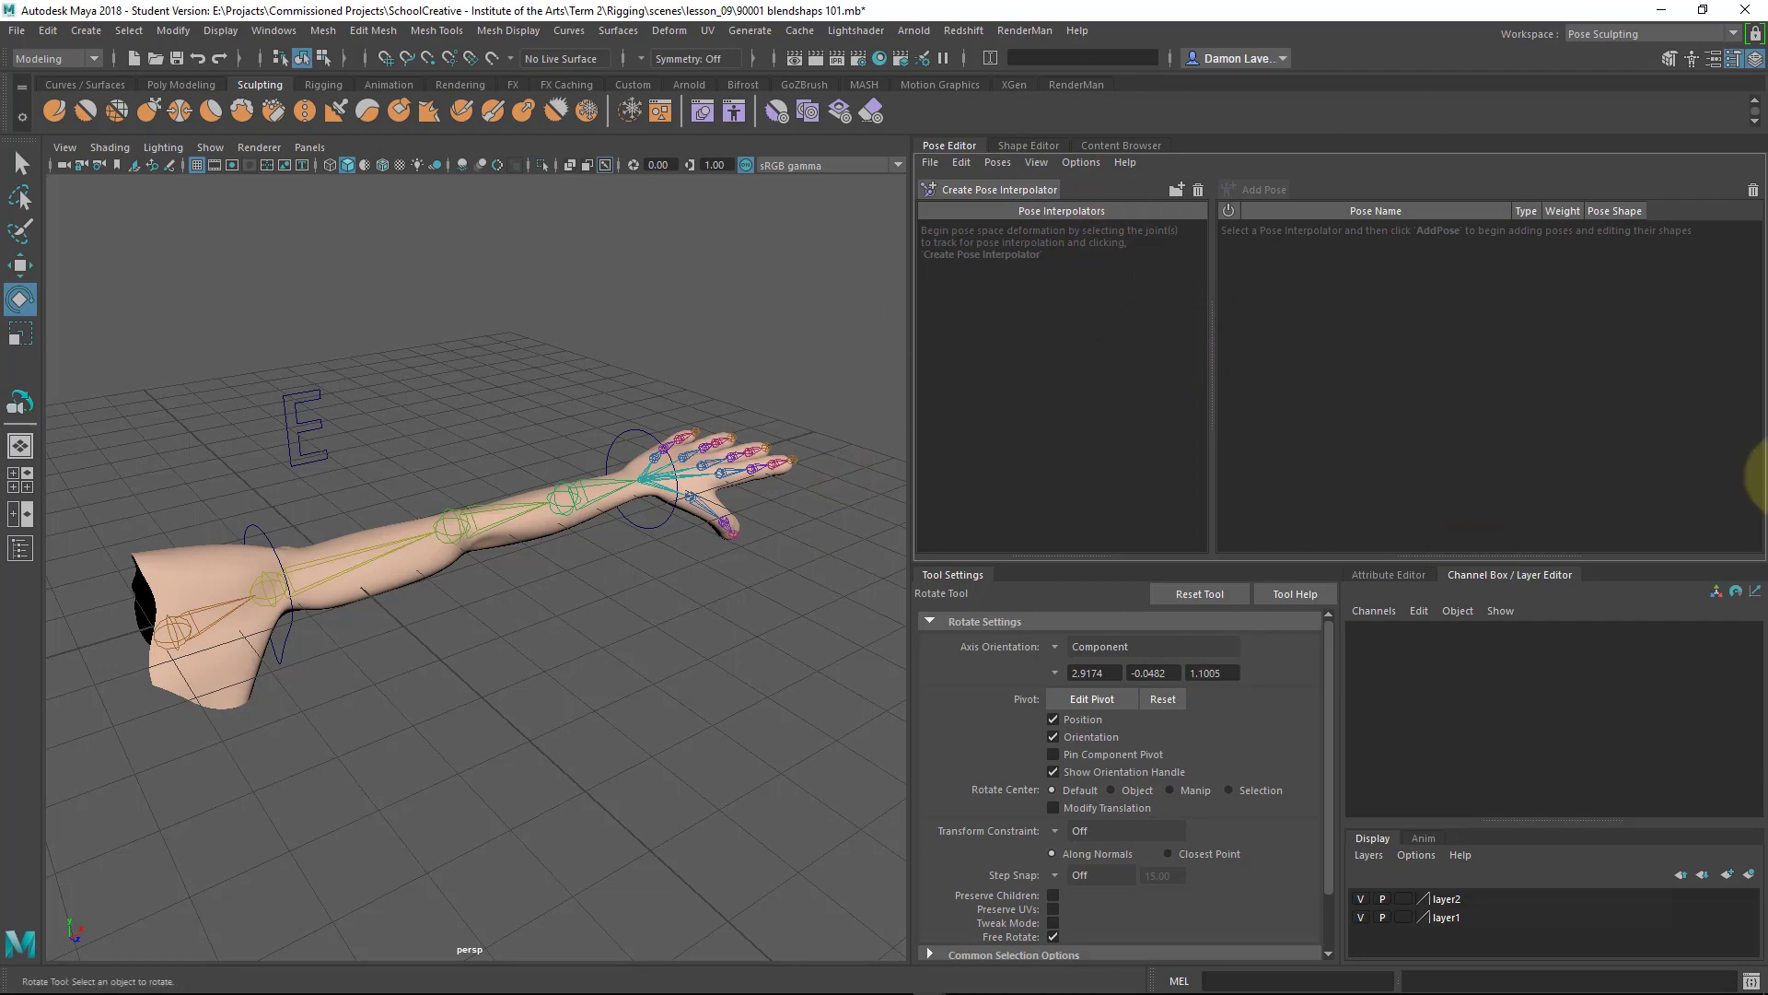
Create jb_shlder_poseInterpolator from the jb_shlder joint, declining the neutral poses.
{"action": "mouse_move", "coordinate": [592, 619]}
{"action": "middle_mouse_down", "text": "alt"}
{"action": "mouse_move", "coordinate": [563, 591]}
{"action": "mouse_move", "coordinate": [642, 576]}
{"action": "mouse_move", "coordinate": [584, 644]}
{"action": "middle_mouse_up", "text": "alt"}
{"action": "left_click", "coordinate": [406, 543]}
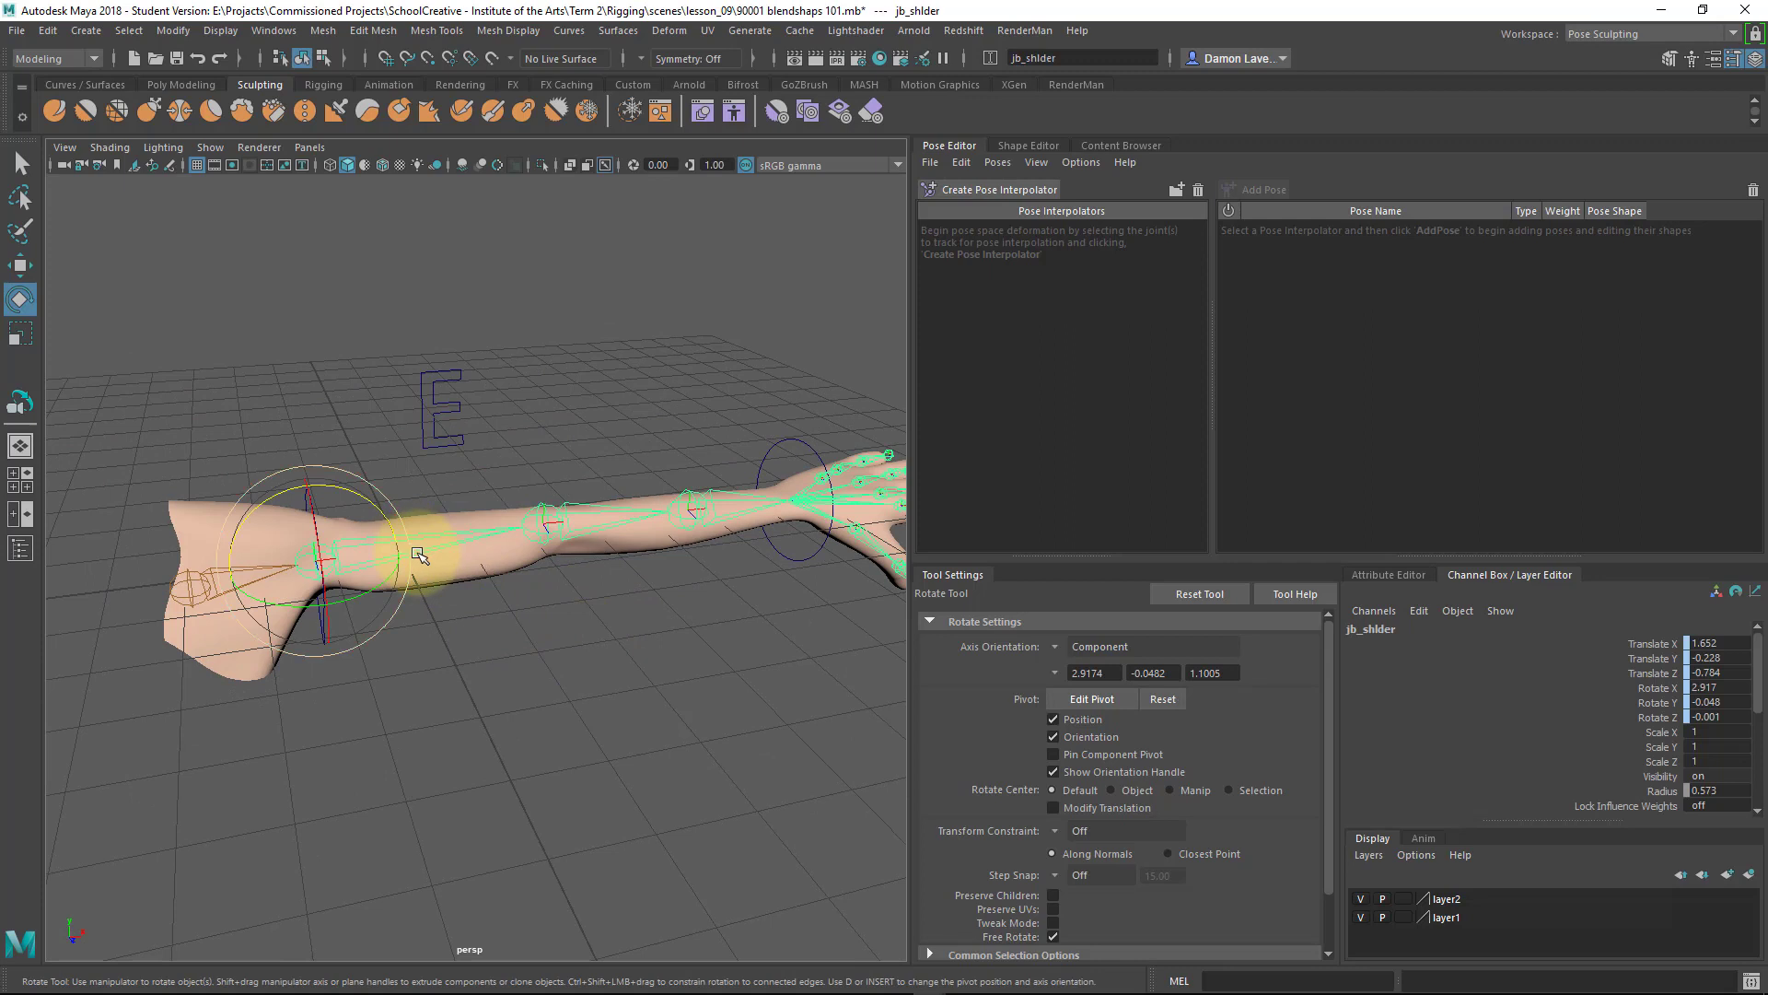
{"action": "left_click", "coordinate": [992, 190]}
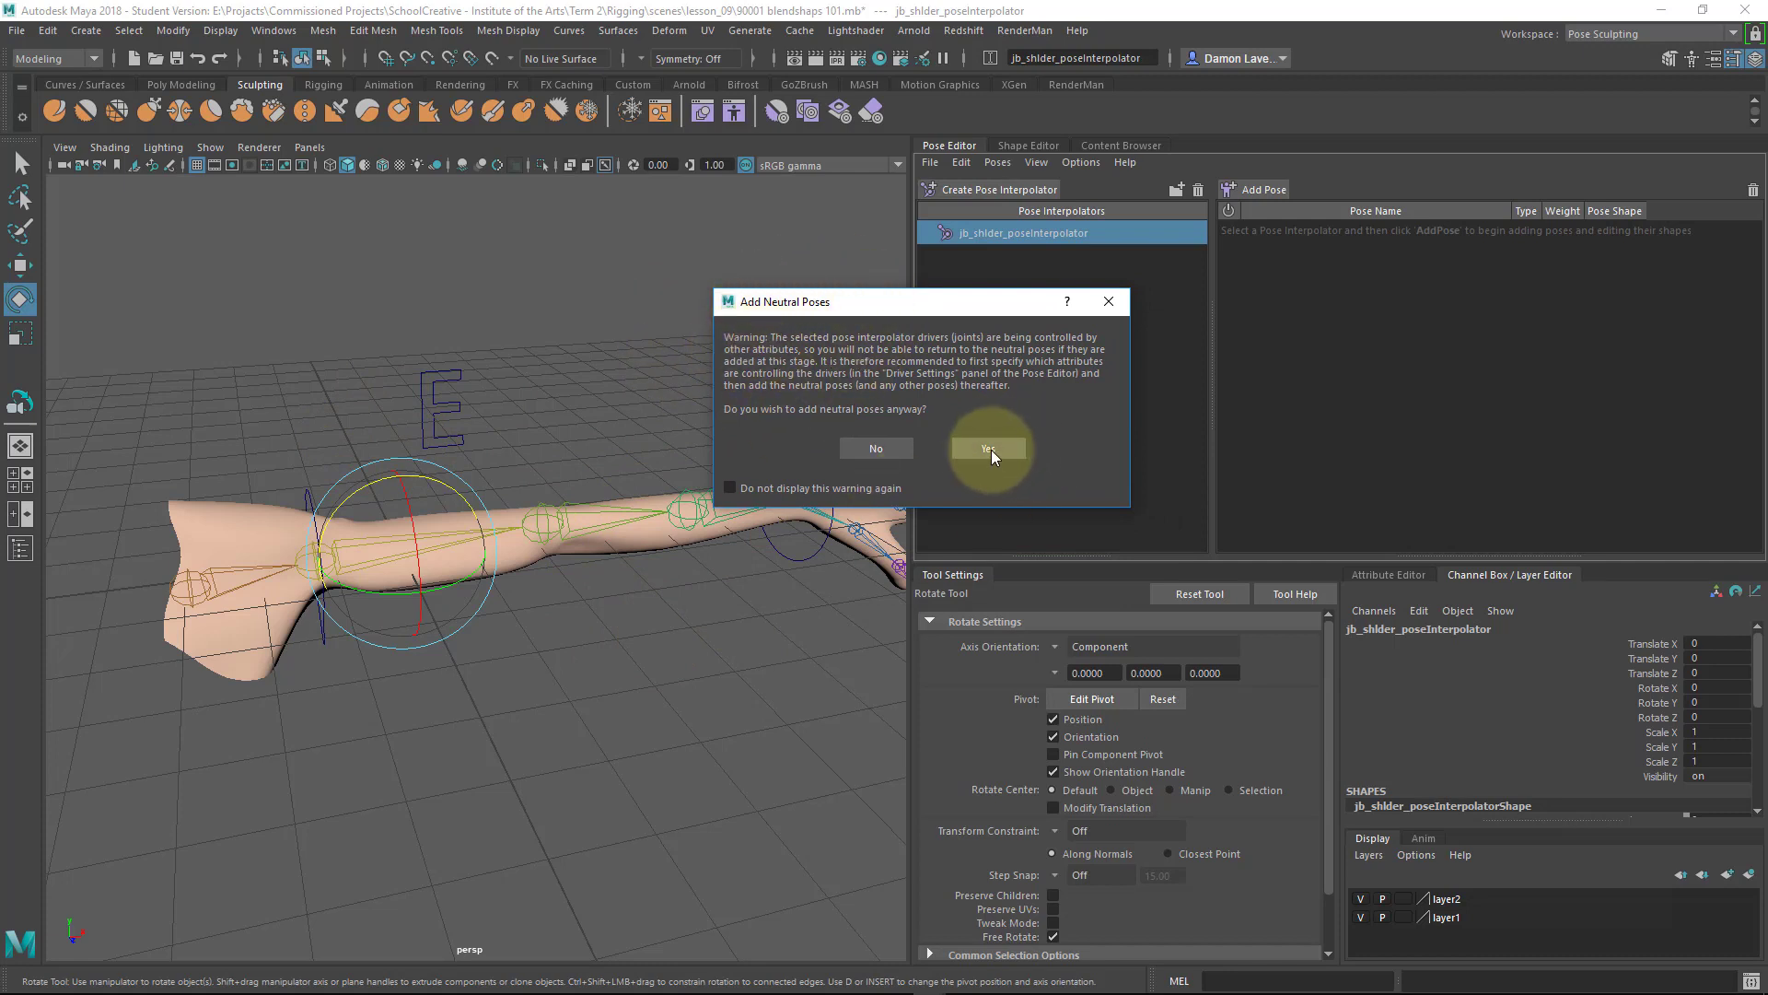
{"action": "left_click", "coordinate": [876, 448]}
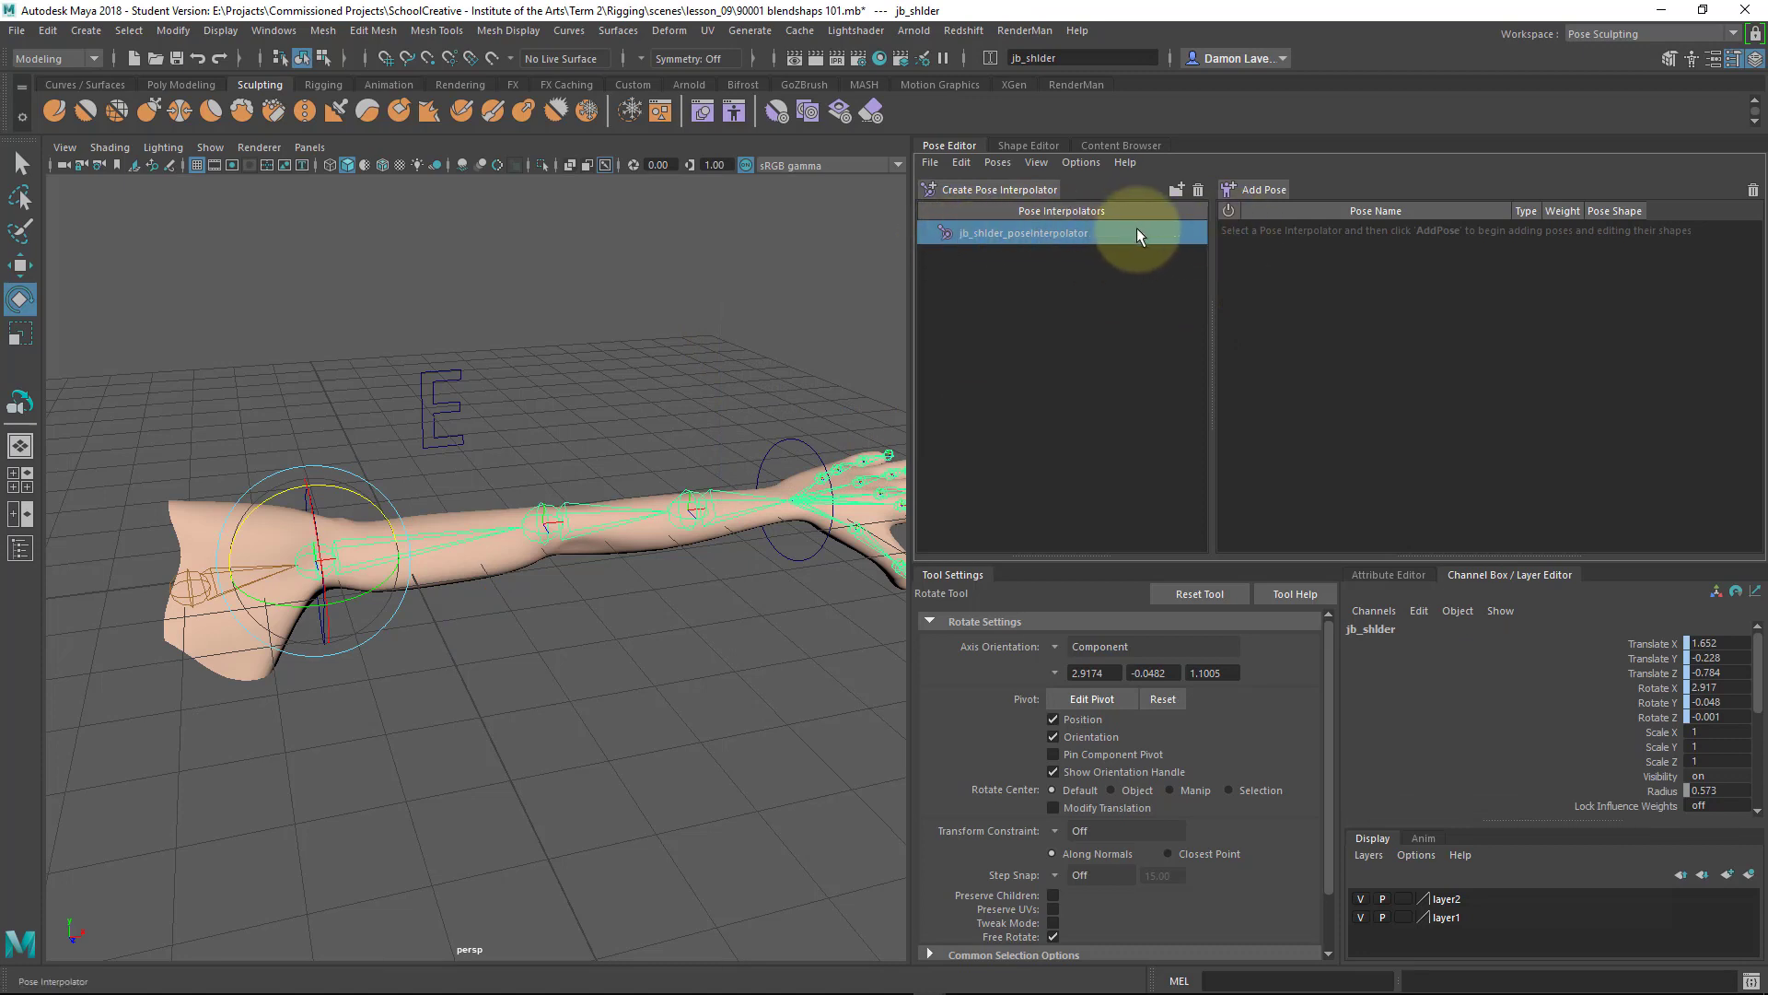
{"action": "left_click", "coordinate": [1046, 241]}
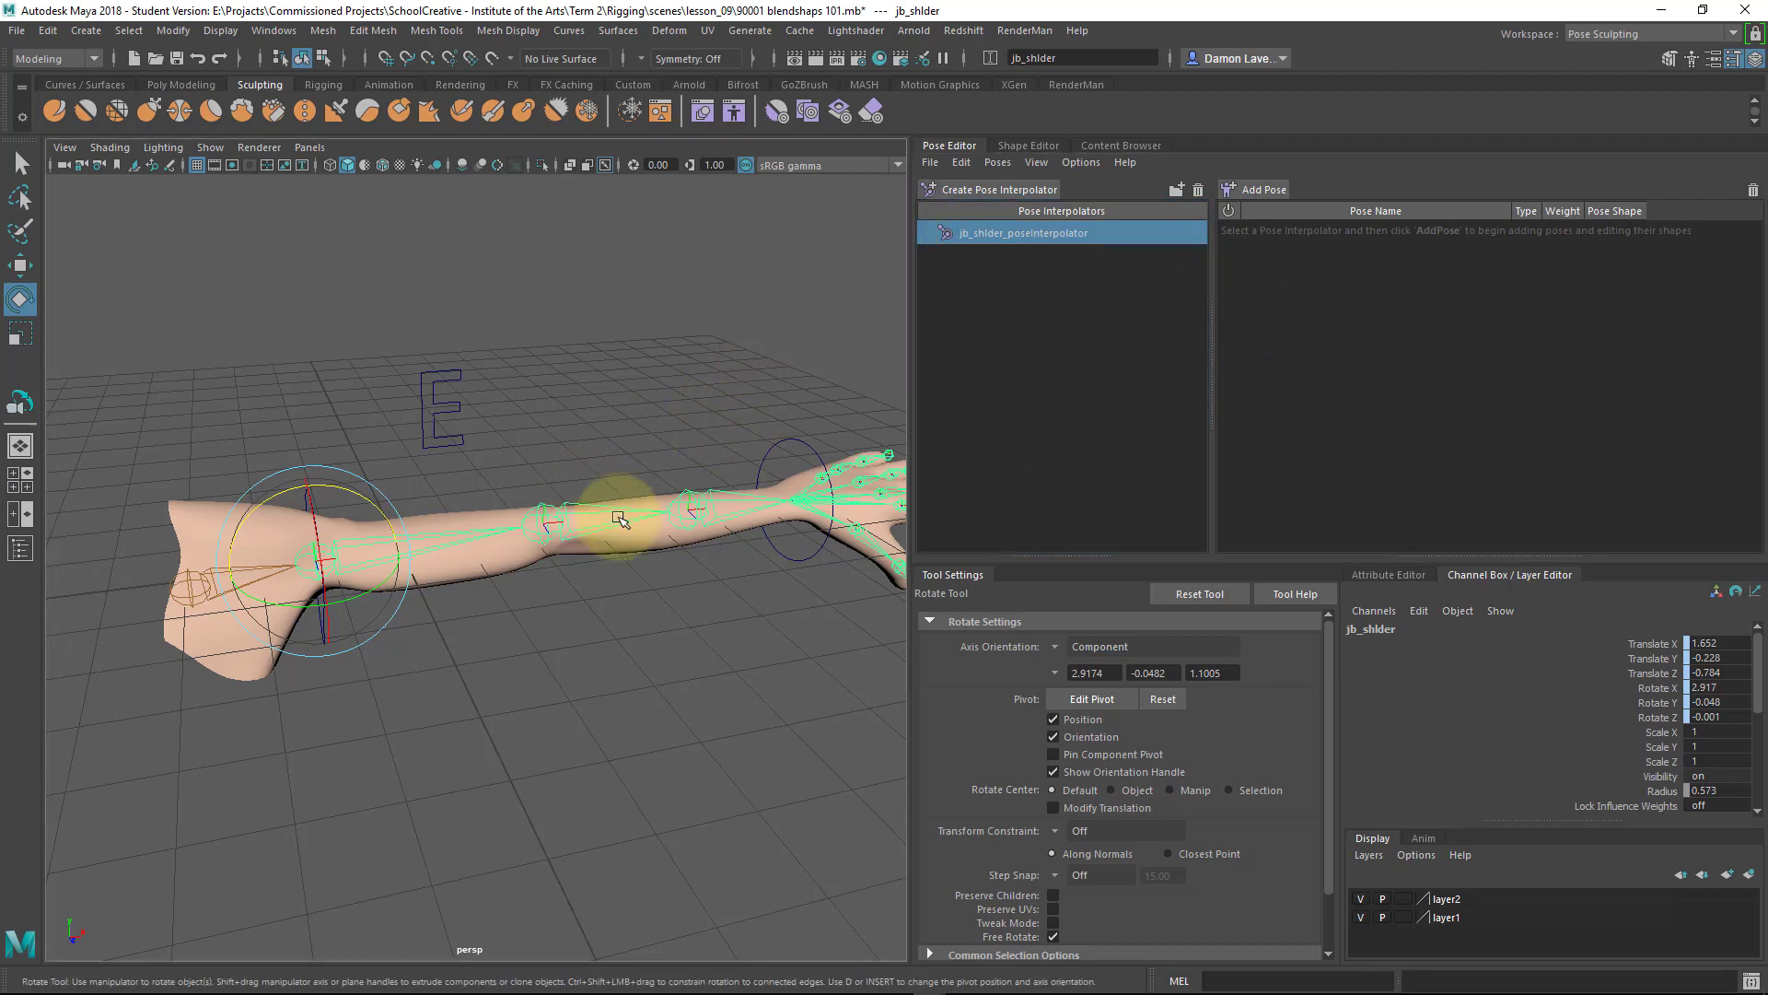
{"action": "left_click_drag", "start_coordinate": [632, 513], "coordinate": [504, 551], "text": "alt"}
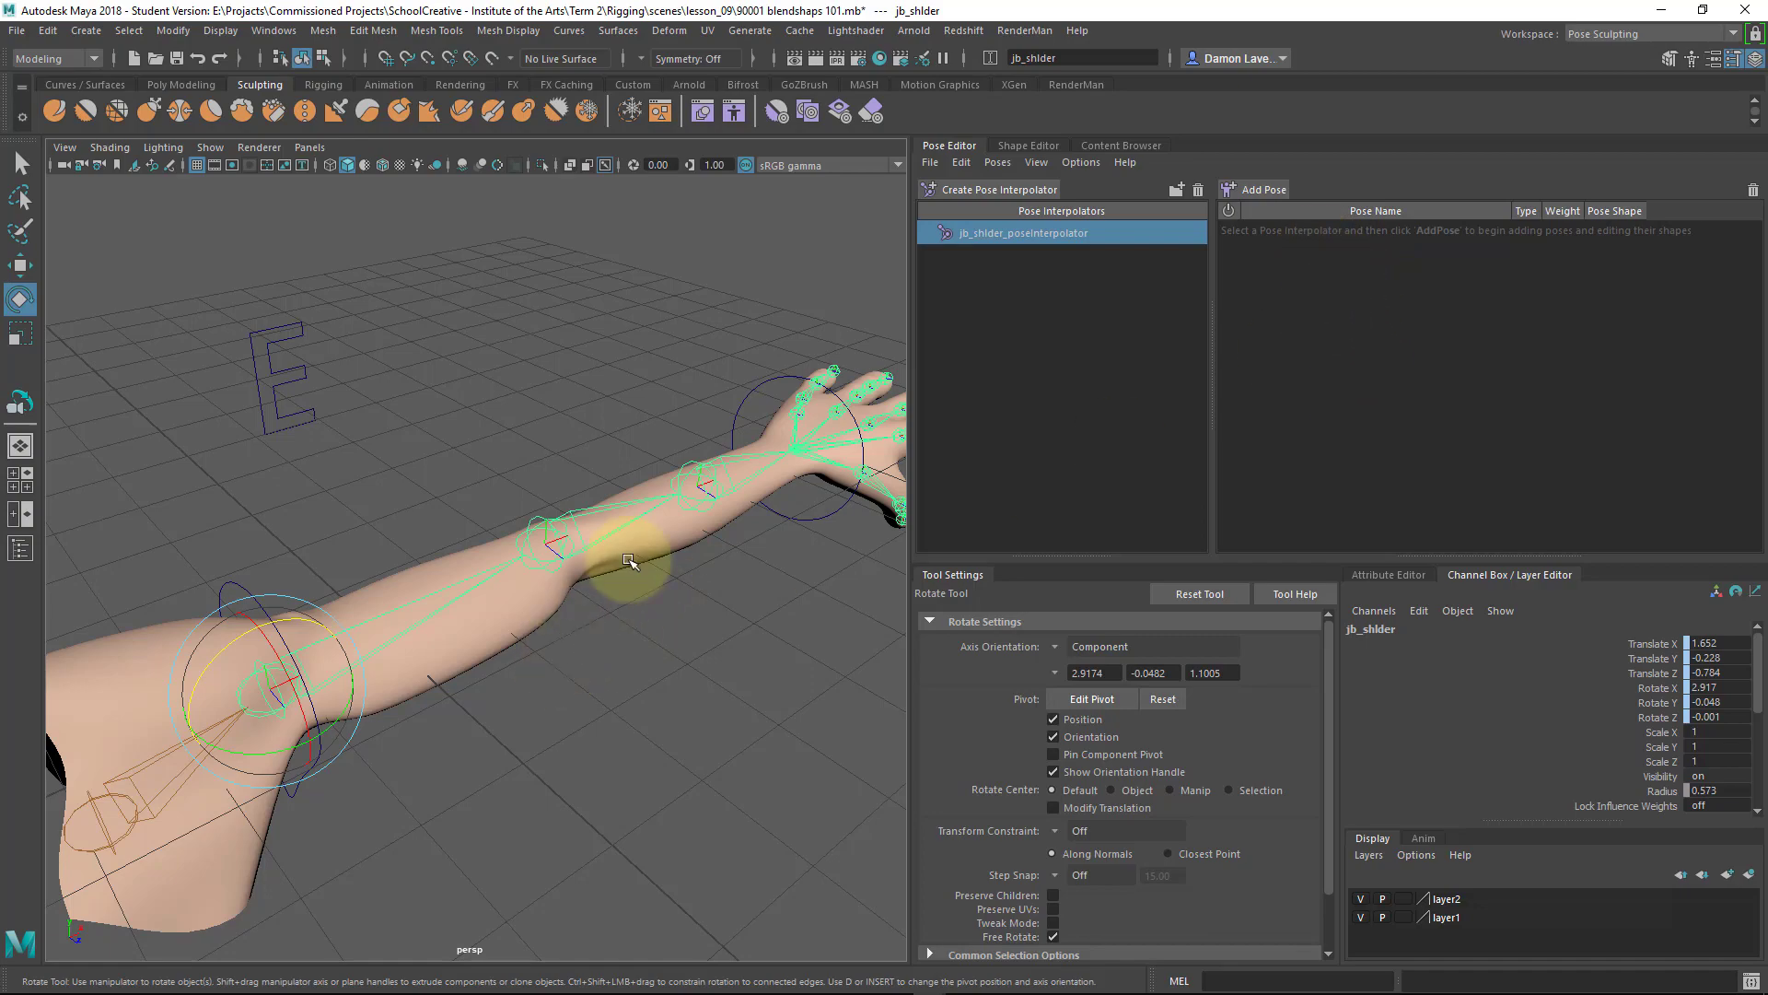
{"action": "left_click_drag", "start_coordinate": [636, 585], "coordinate": [817, 396], "text": "alt"}
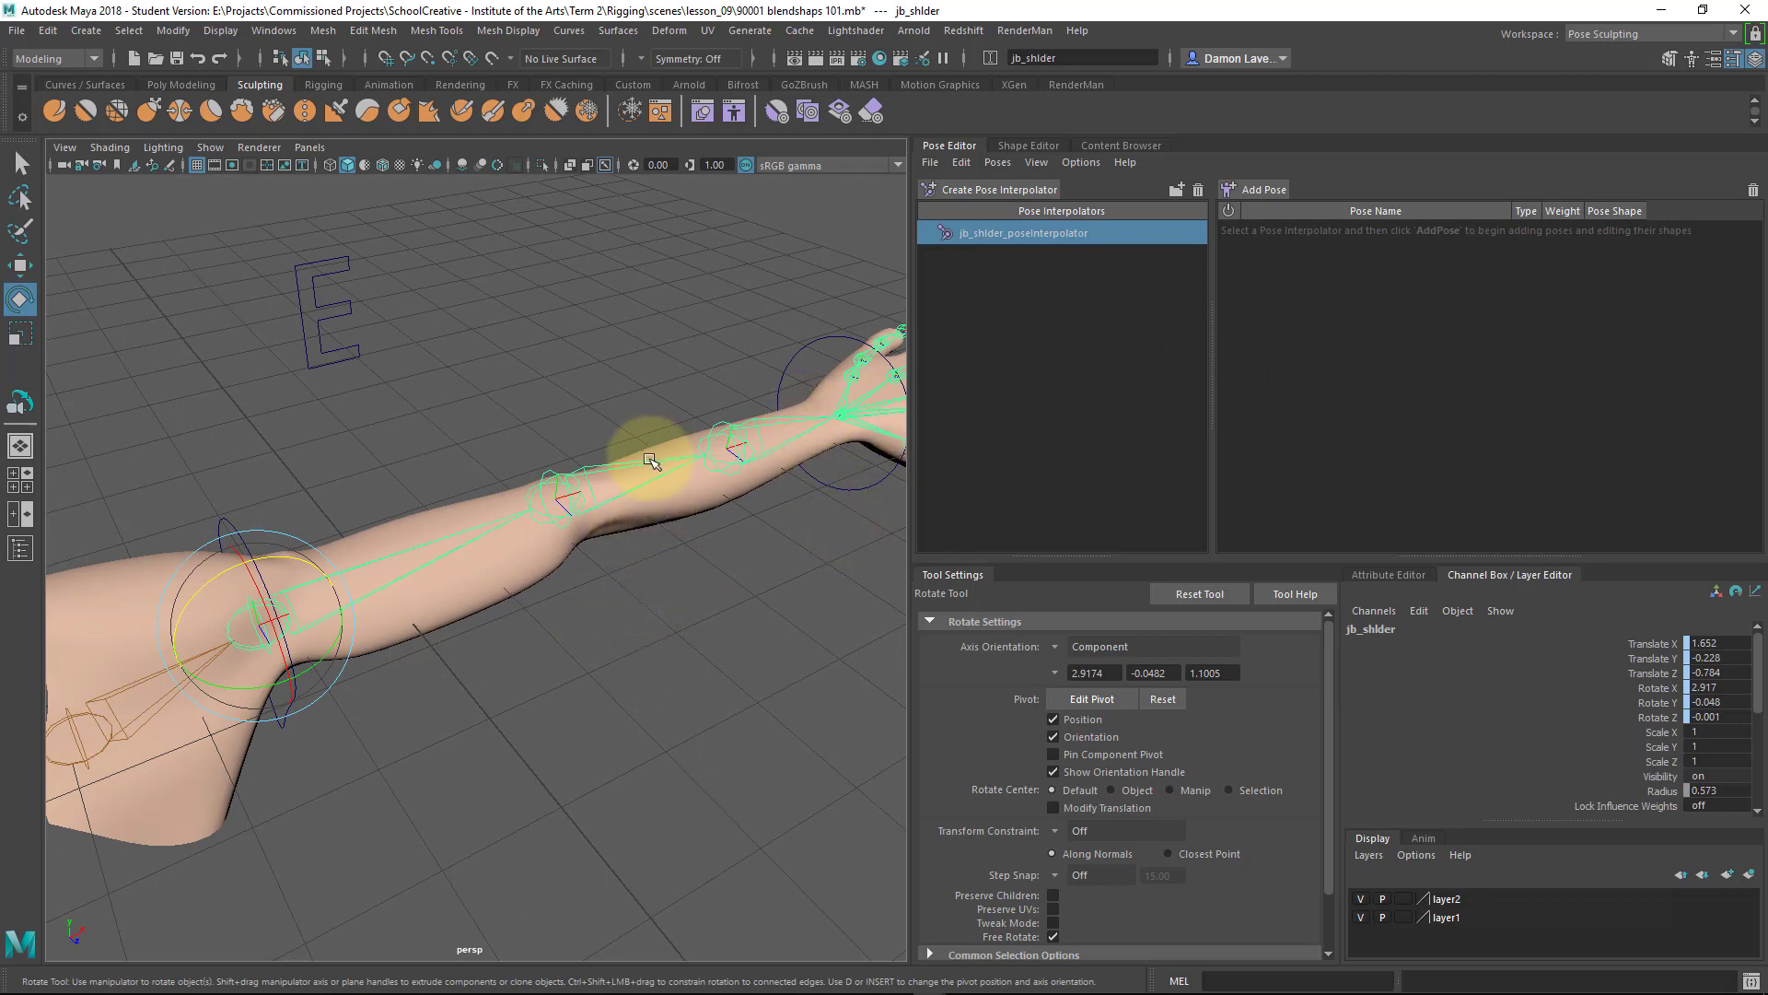
{"action": "left_click_drag", "start_coordinate": [820, 703], "coordinate": [395, 434], "text": "alt"}
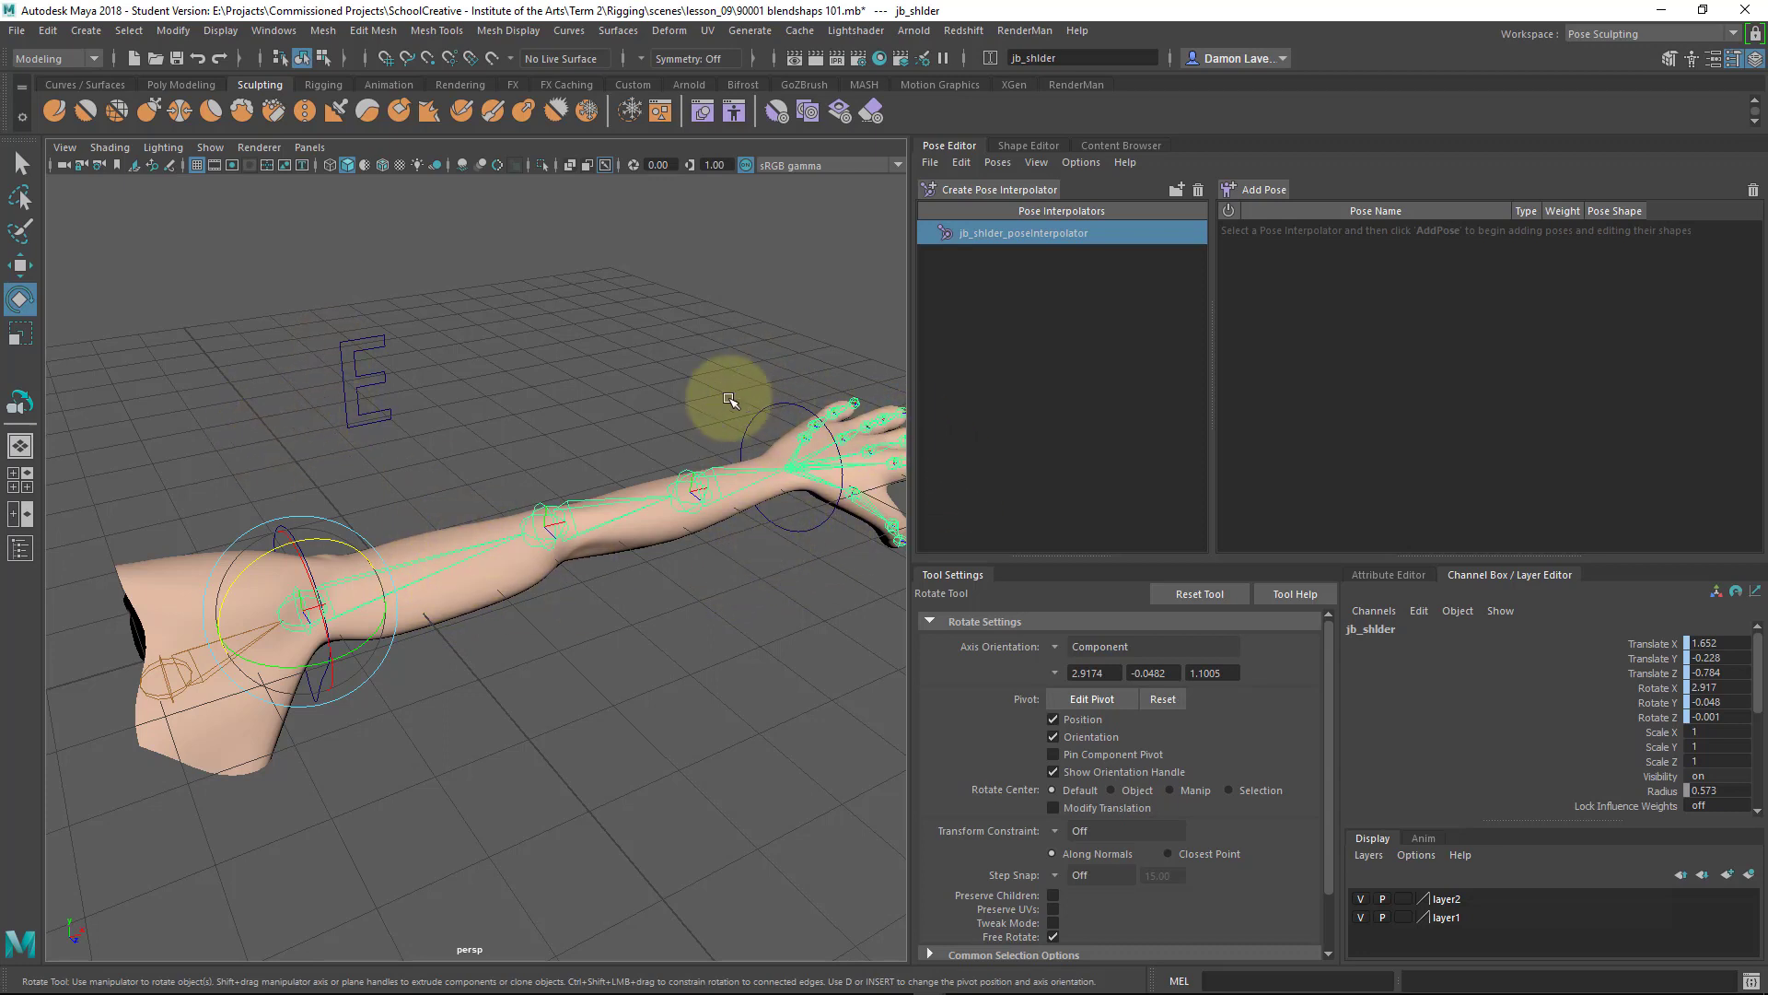
Enlarge the Pose Editor panel to reveal Driver Settings and clear the viewport selection.
{"action": "right_click", "coordinate": [1057, 314]}
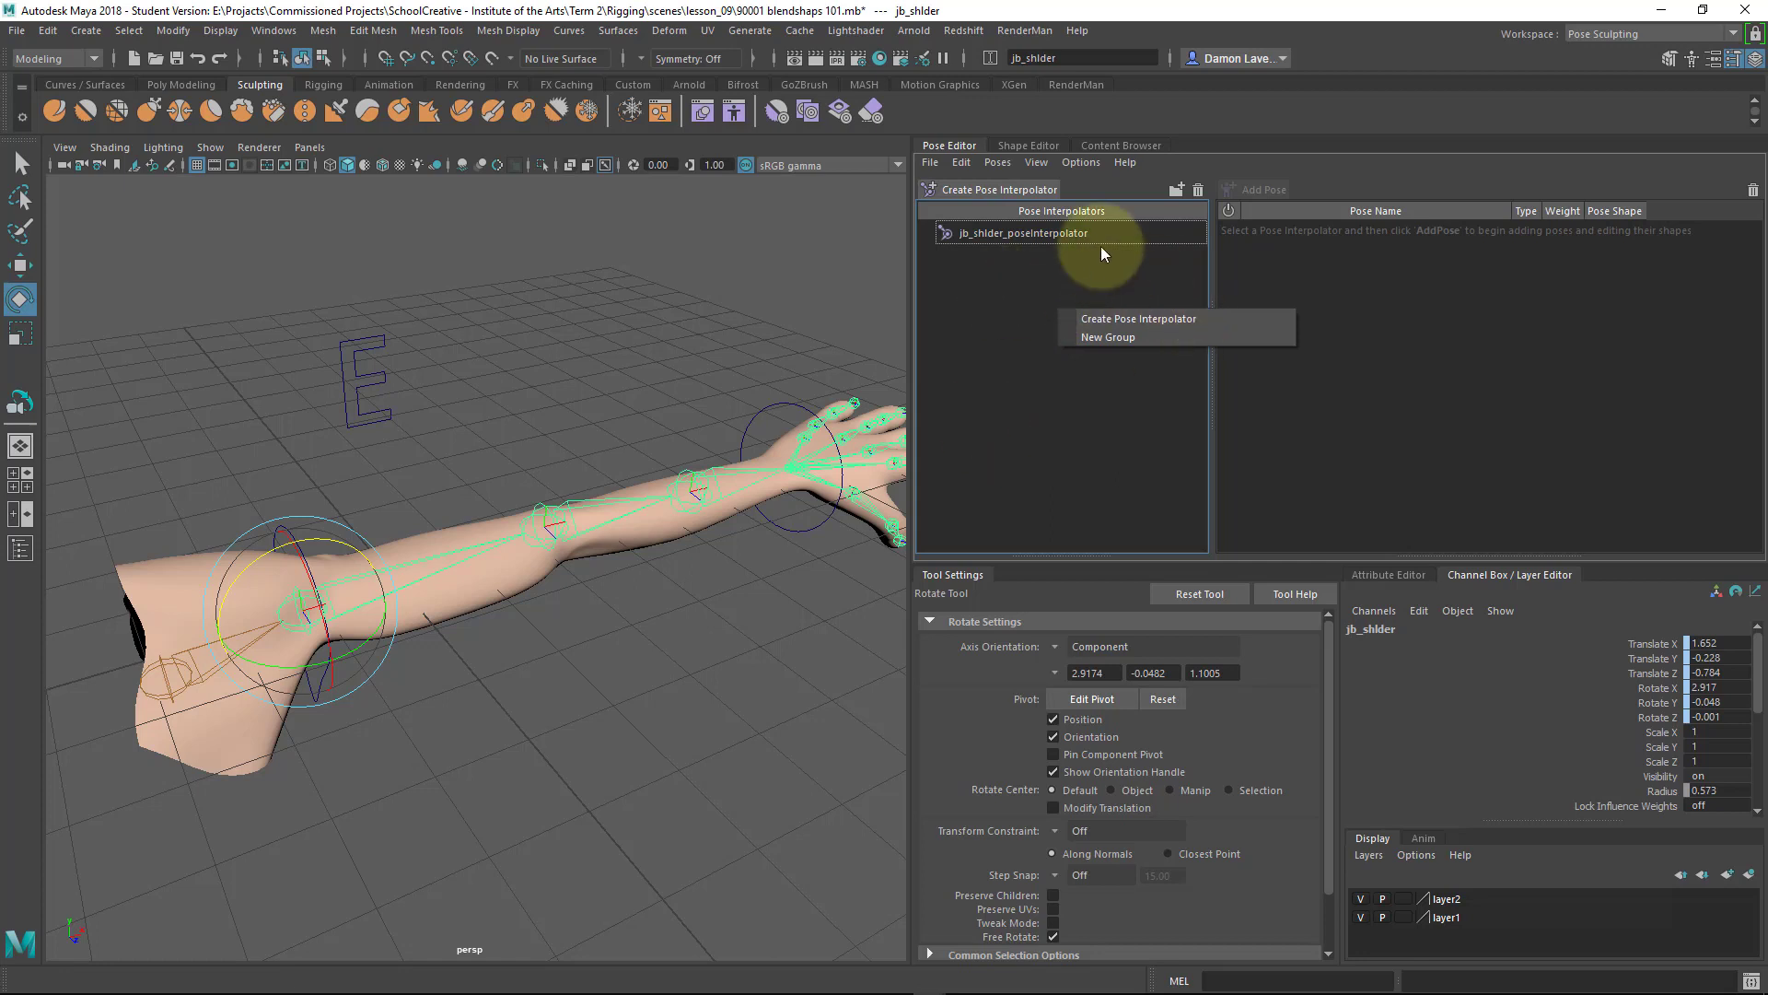
{"action": "left_click", "coordinate": [1059, 513]}
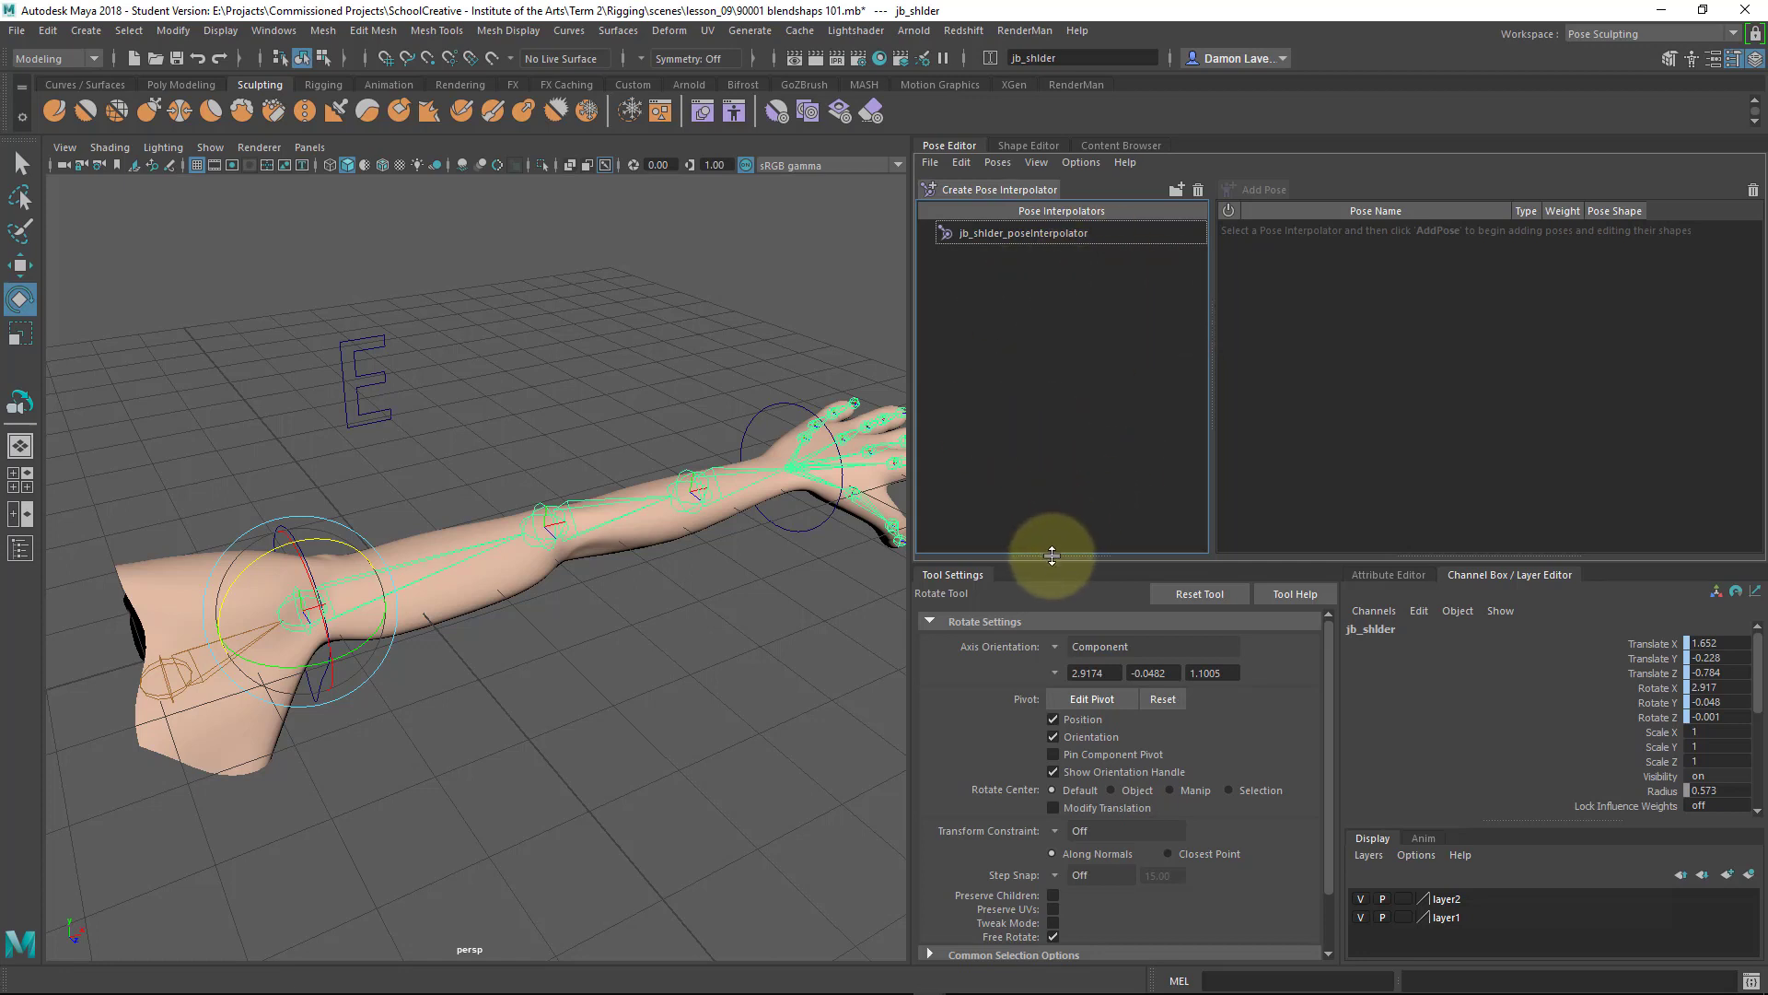
{"action": "left_click_drag", "start_coordinate": [1053, 556], "coordinate": [1080, 411]}
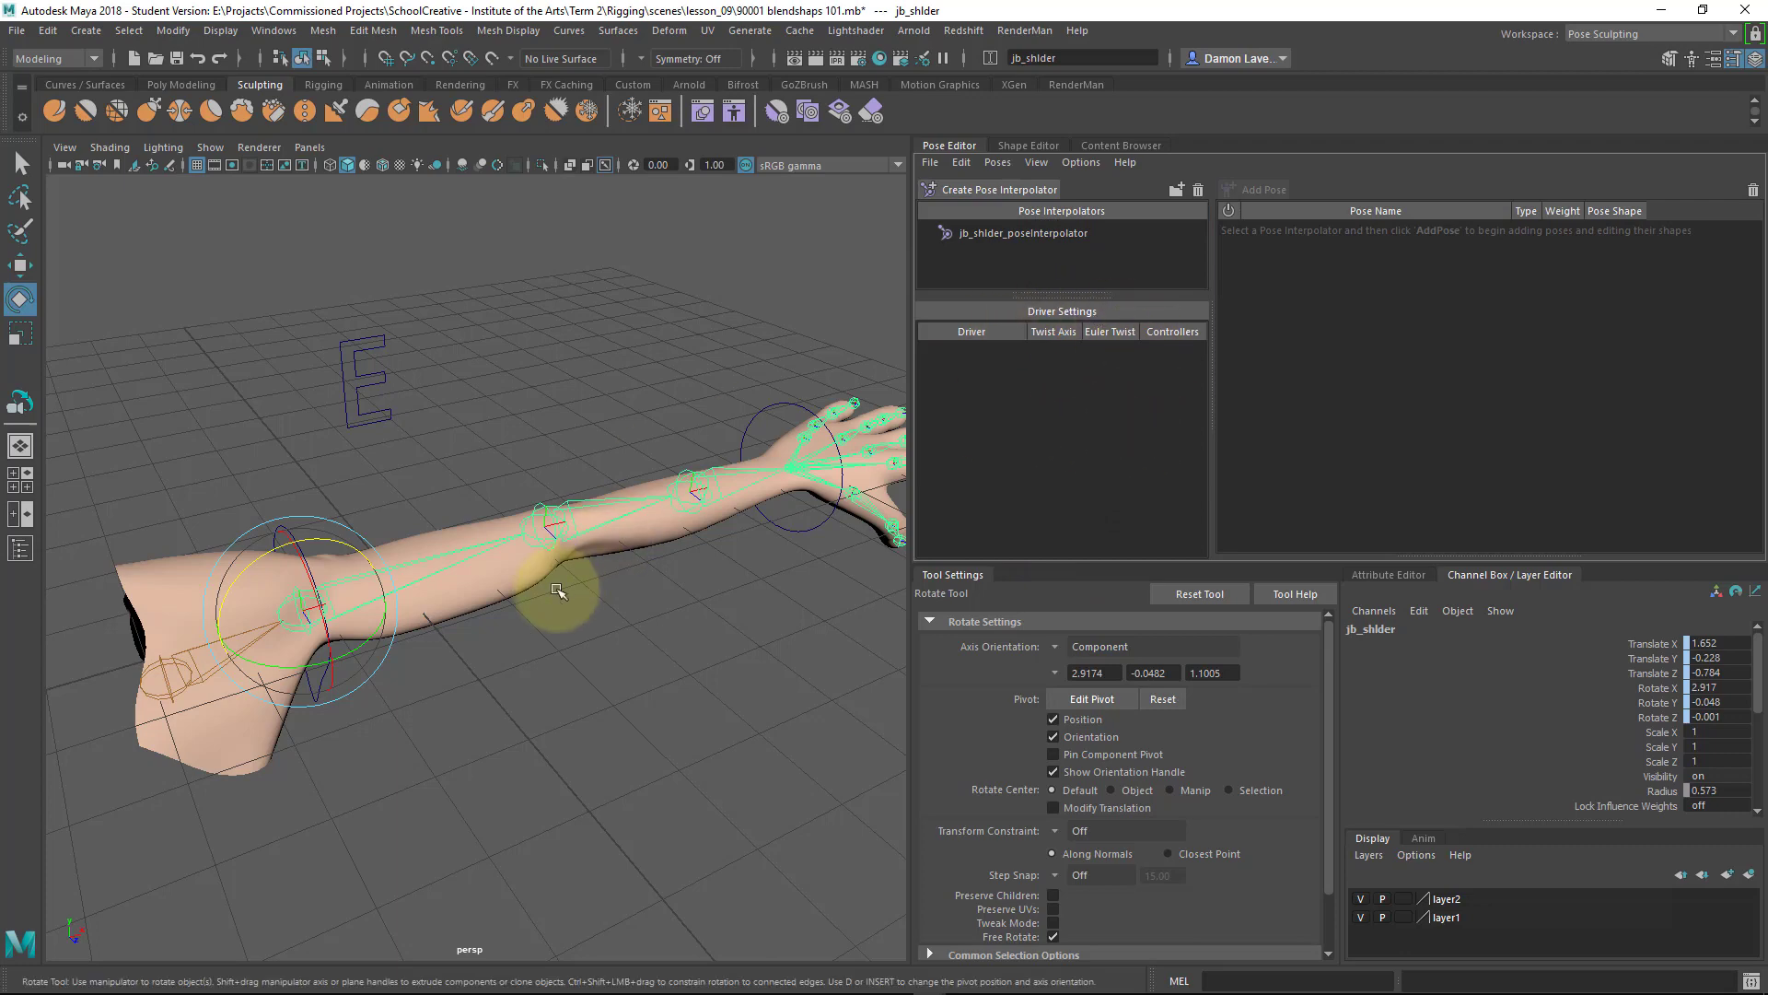
{"action": "left_click", "coordinate": [488, 578]}
{"action": "left_click", "coordinate": [400, 573]}
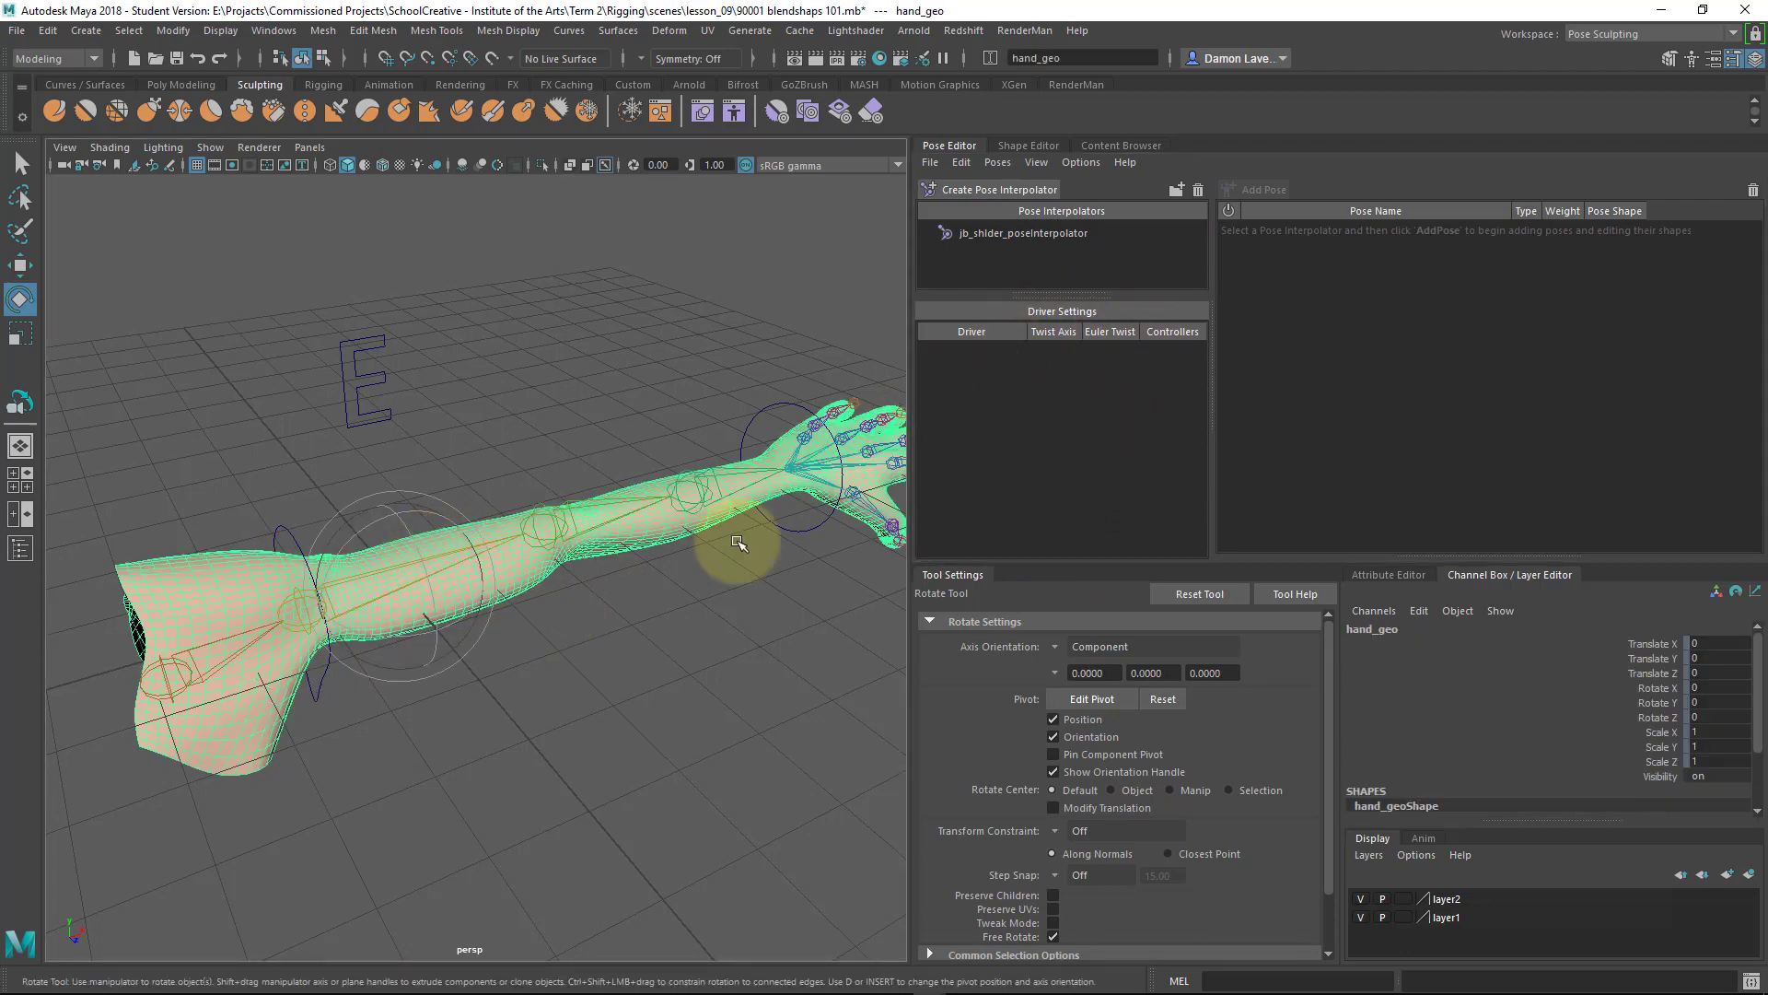
{"action": "left_click", "coordinate": [704, 636]}
Select jb_shlder_poseInterpolator to view its jb_shlder driver, then pick the cc_laft_rist control.
{"action": "left_click", "coordinate": [1083, 367]}
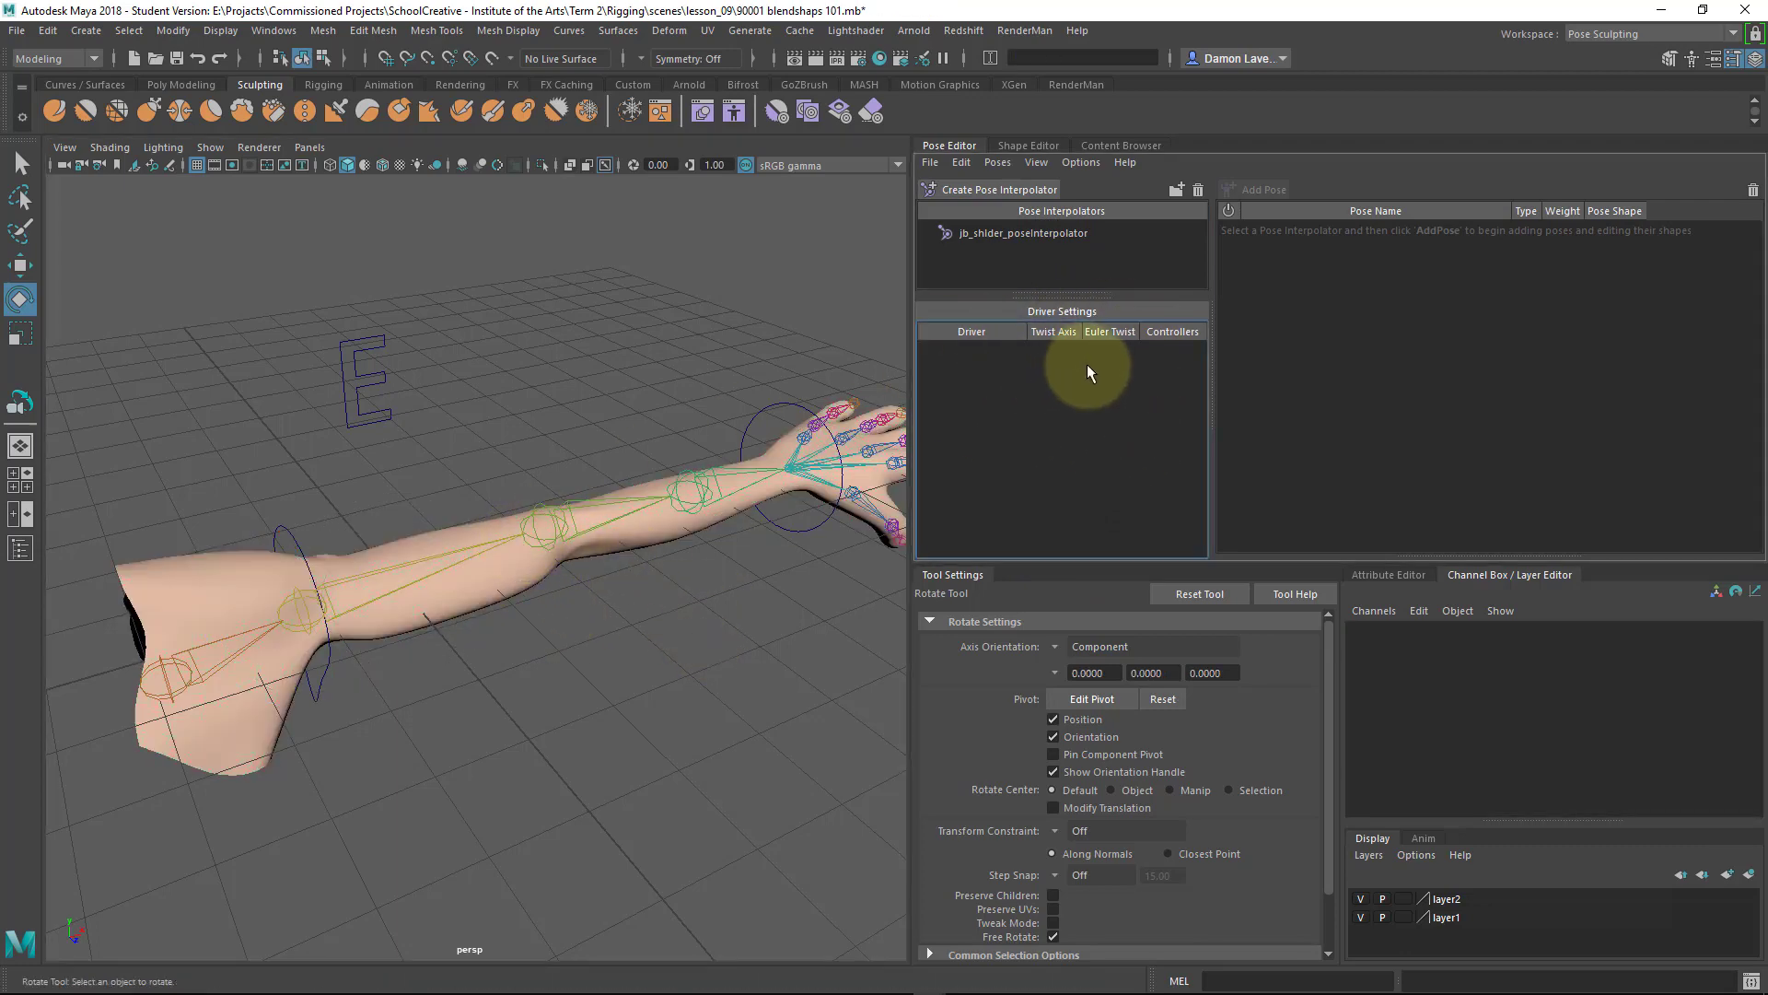
{"action": "left_click", "coordinate": [1004, 234]}
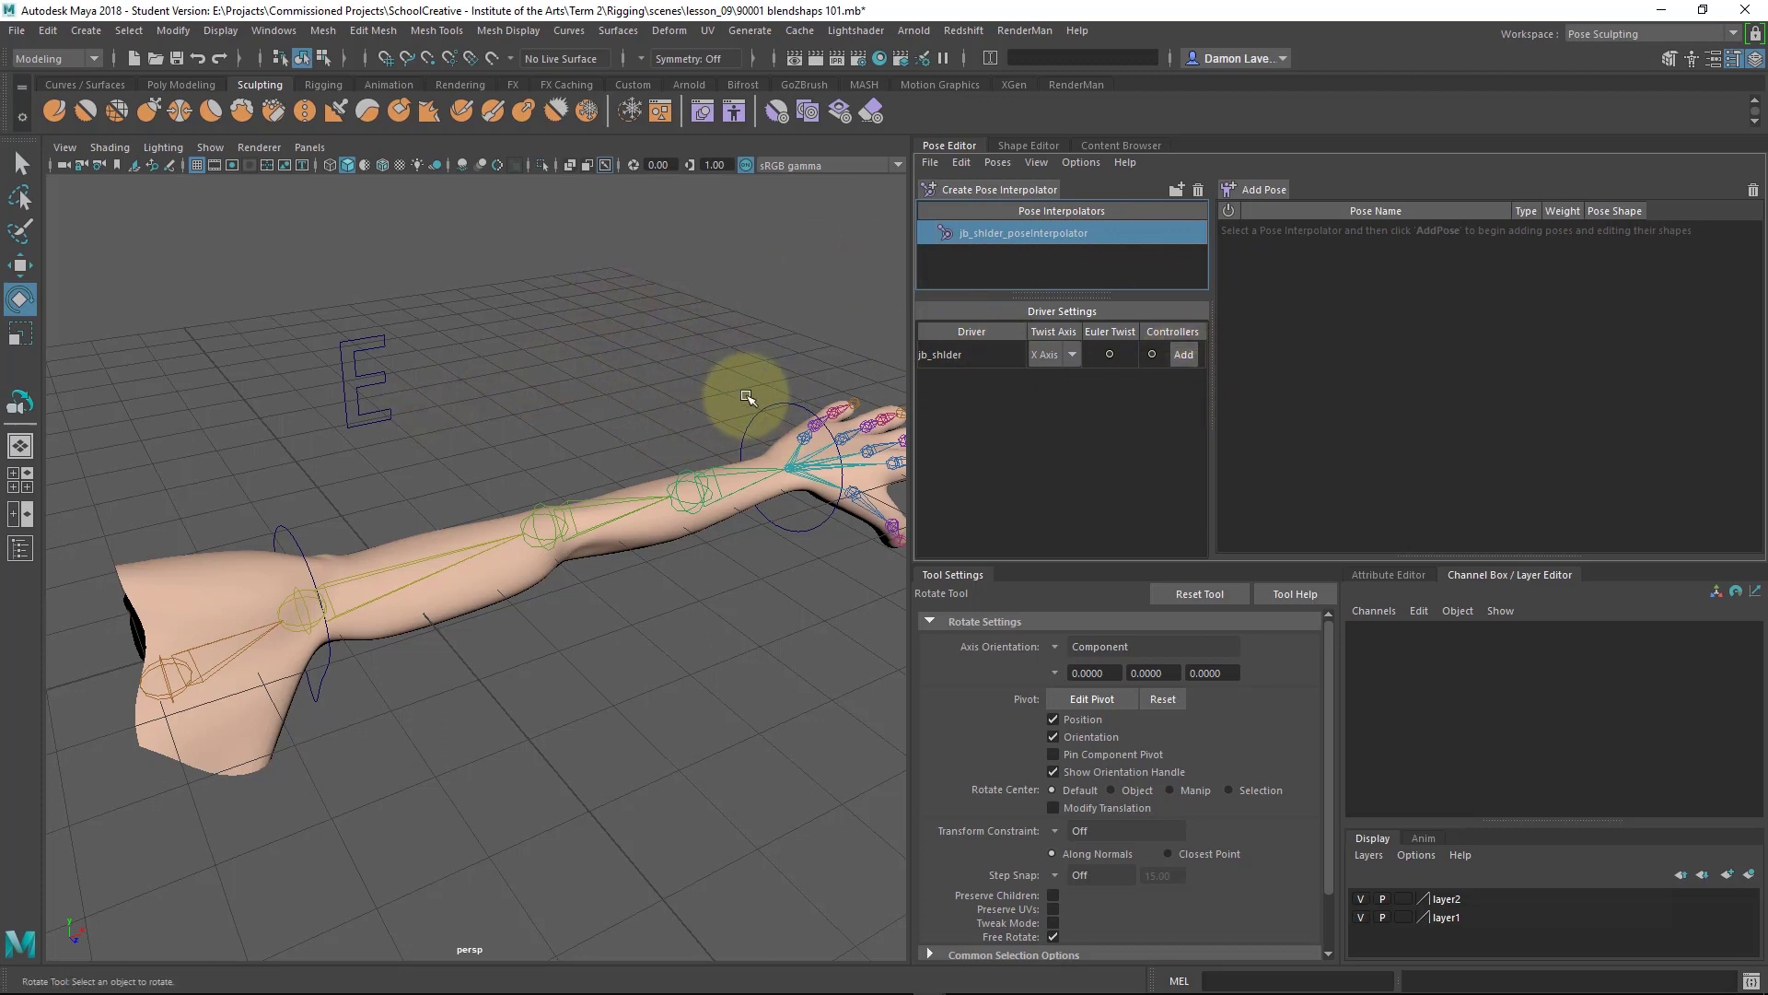
{"action": "left_click", "coordinate": [750, 422]}
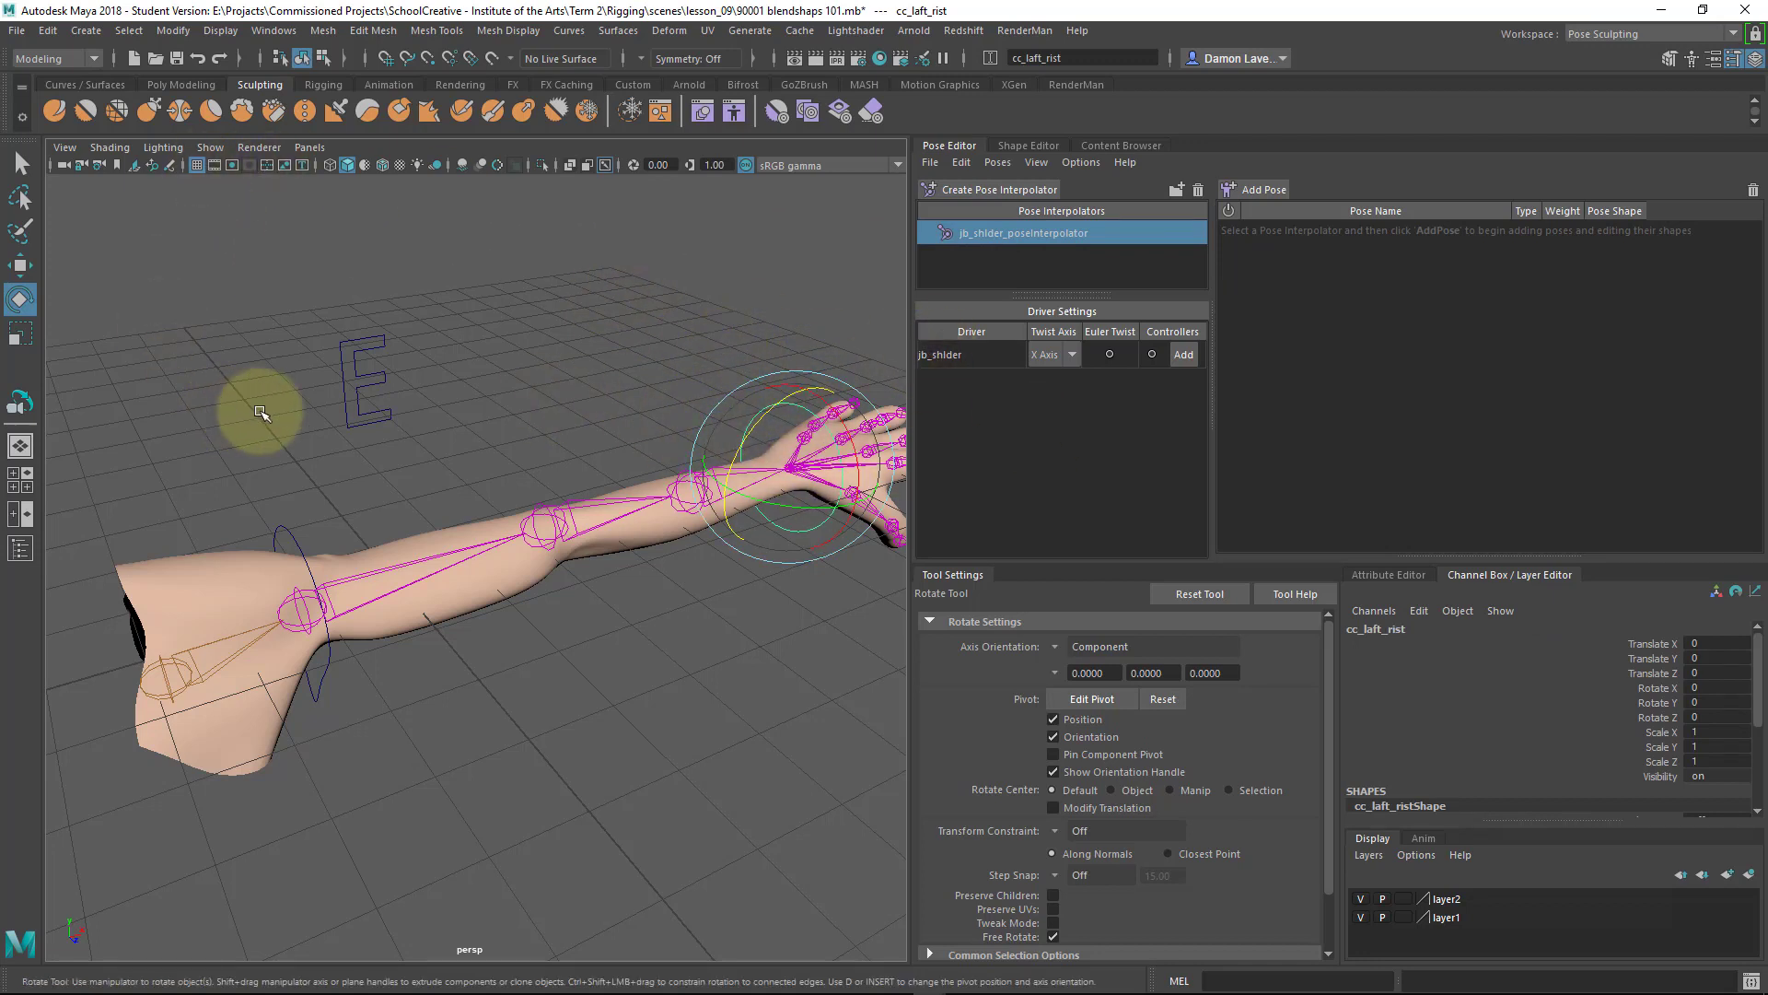
With the Move tool active, open the Outliner and expand arm_grp down to cc_laft_rist.
{"action": "key", "text": "w"}
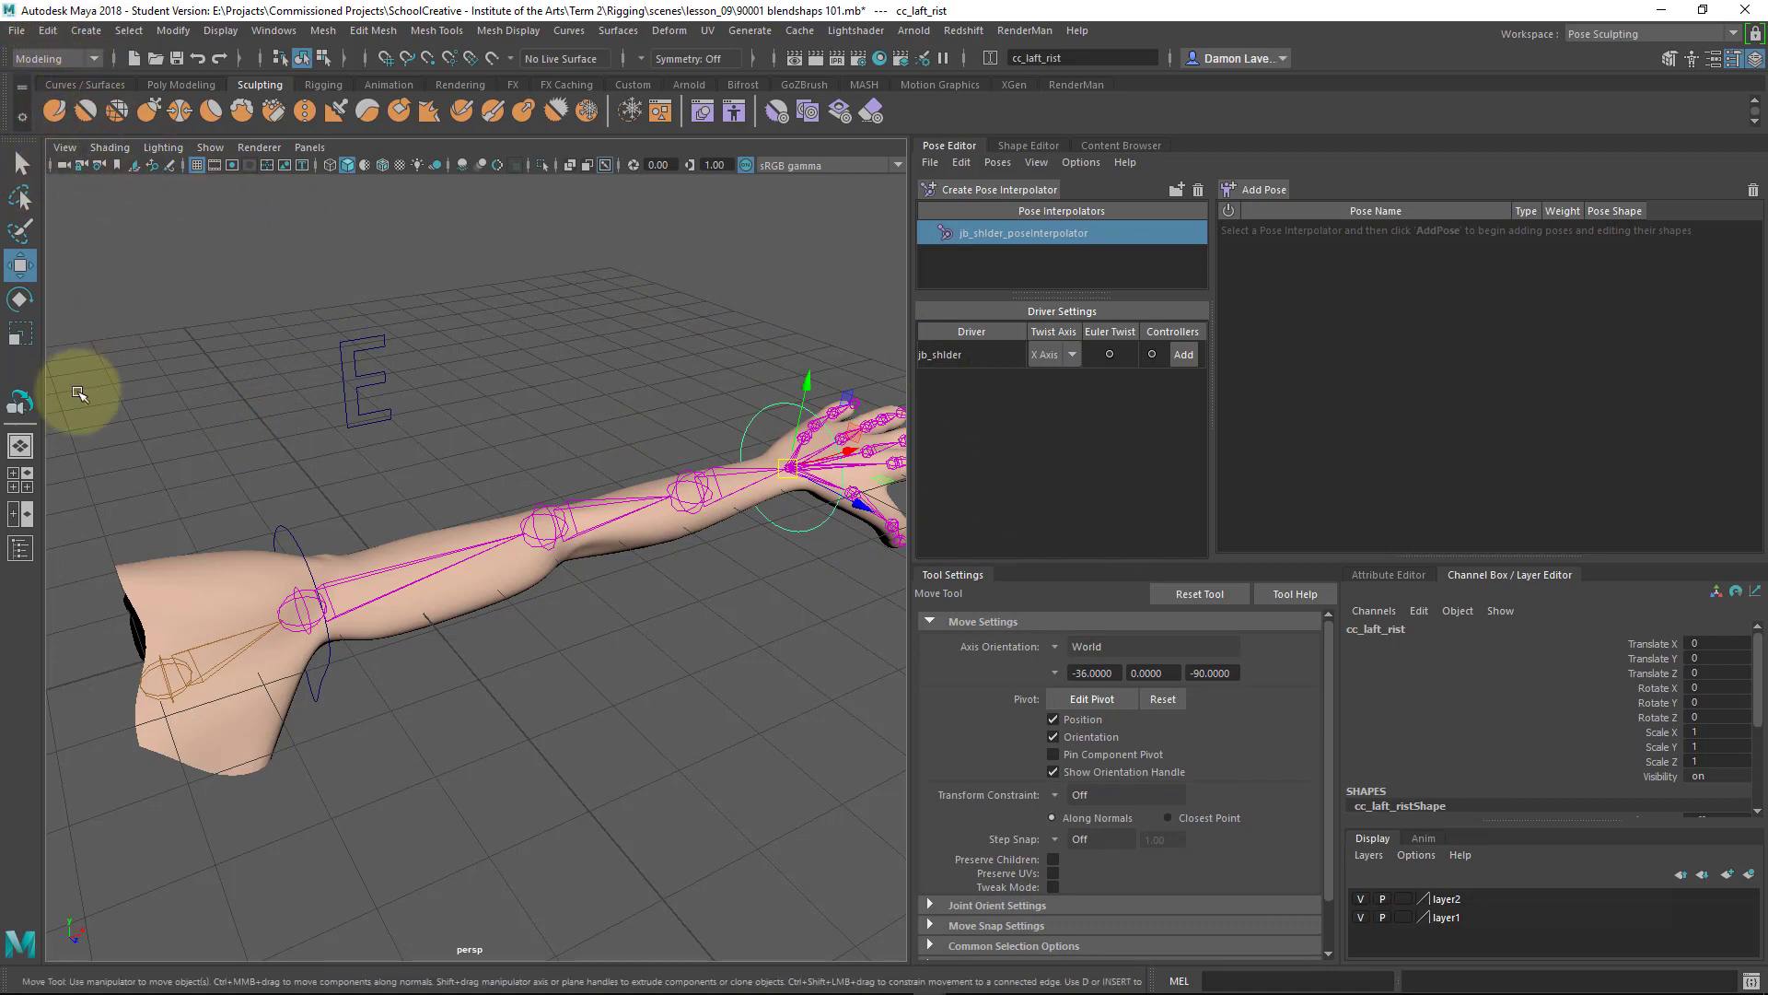
{"action": "left_click", "coordinate": [20, 550]}
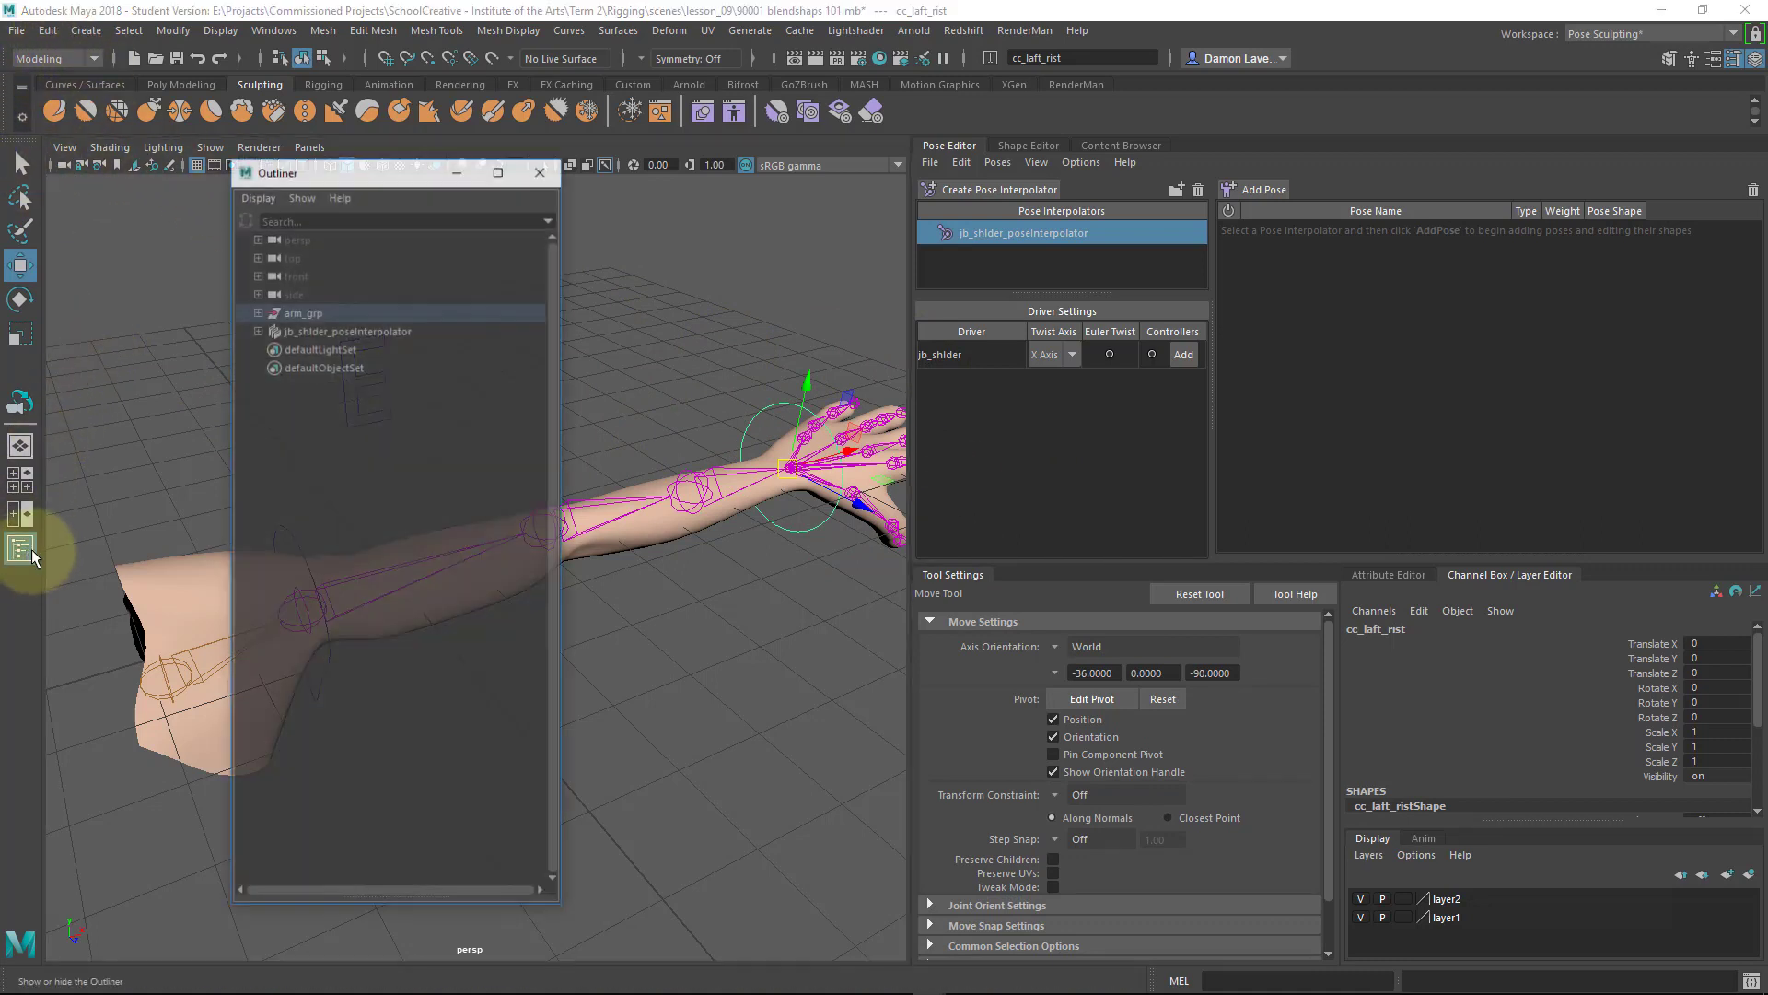
{"action": "left_click", "coordinate": [257, 311]}
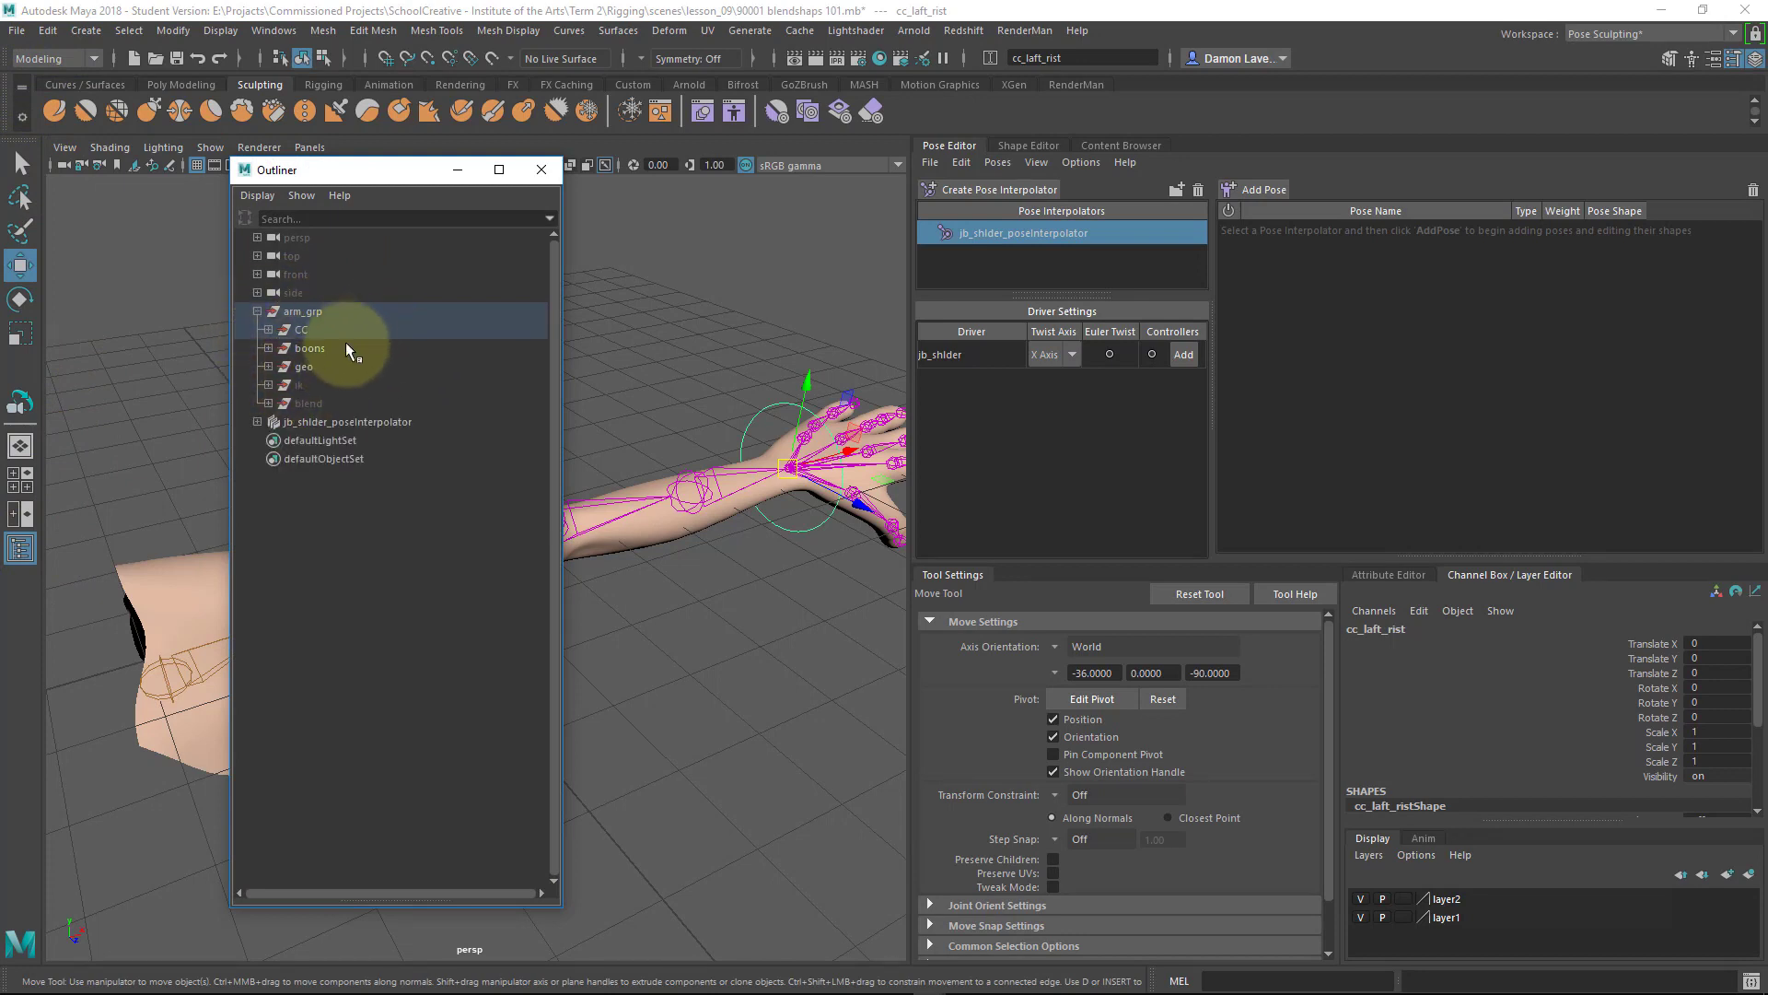
{"action": "key", "text": "f"}
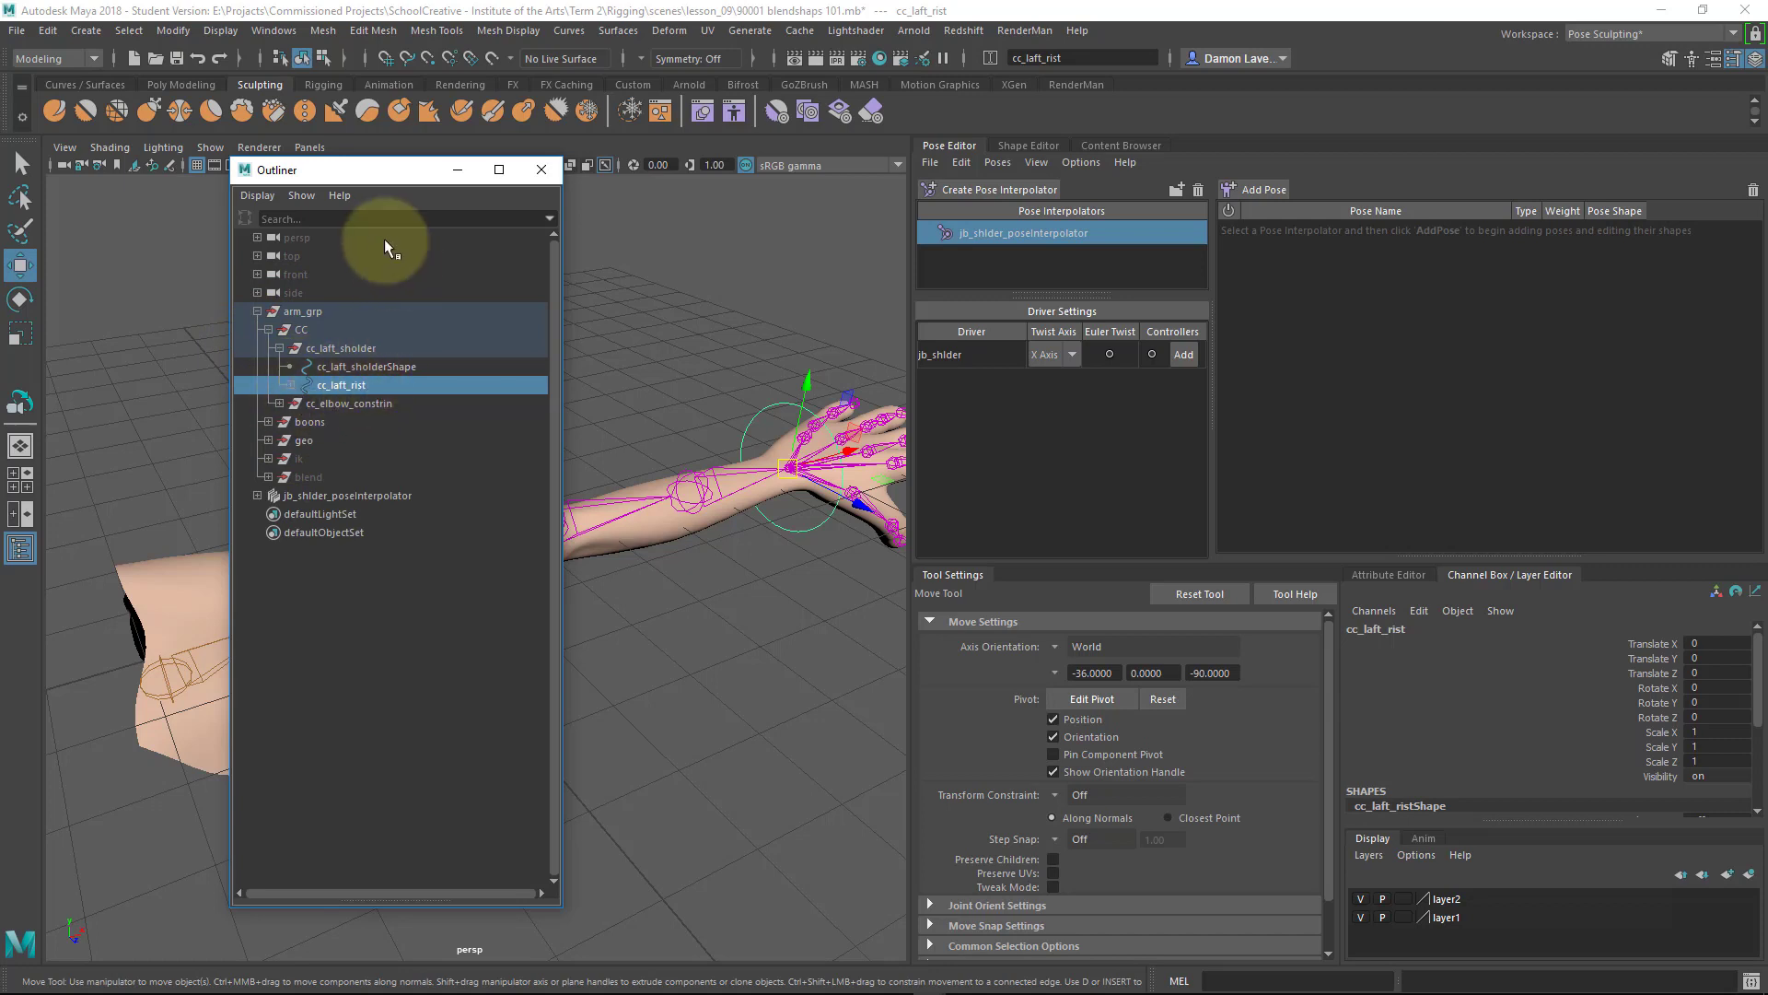
{"action": "left_click_drag", "start_coordinate": [384, 175], "coordinate": [233, 197]}
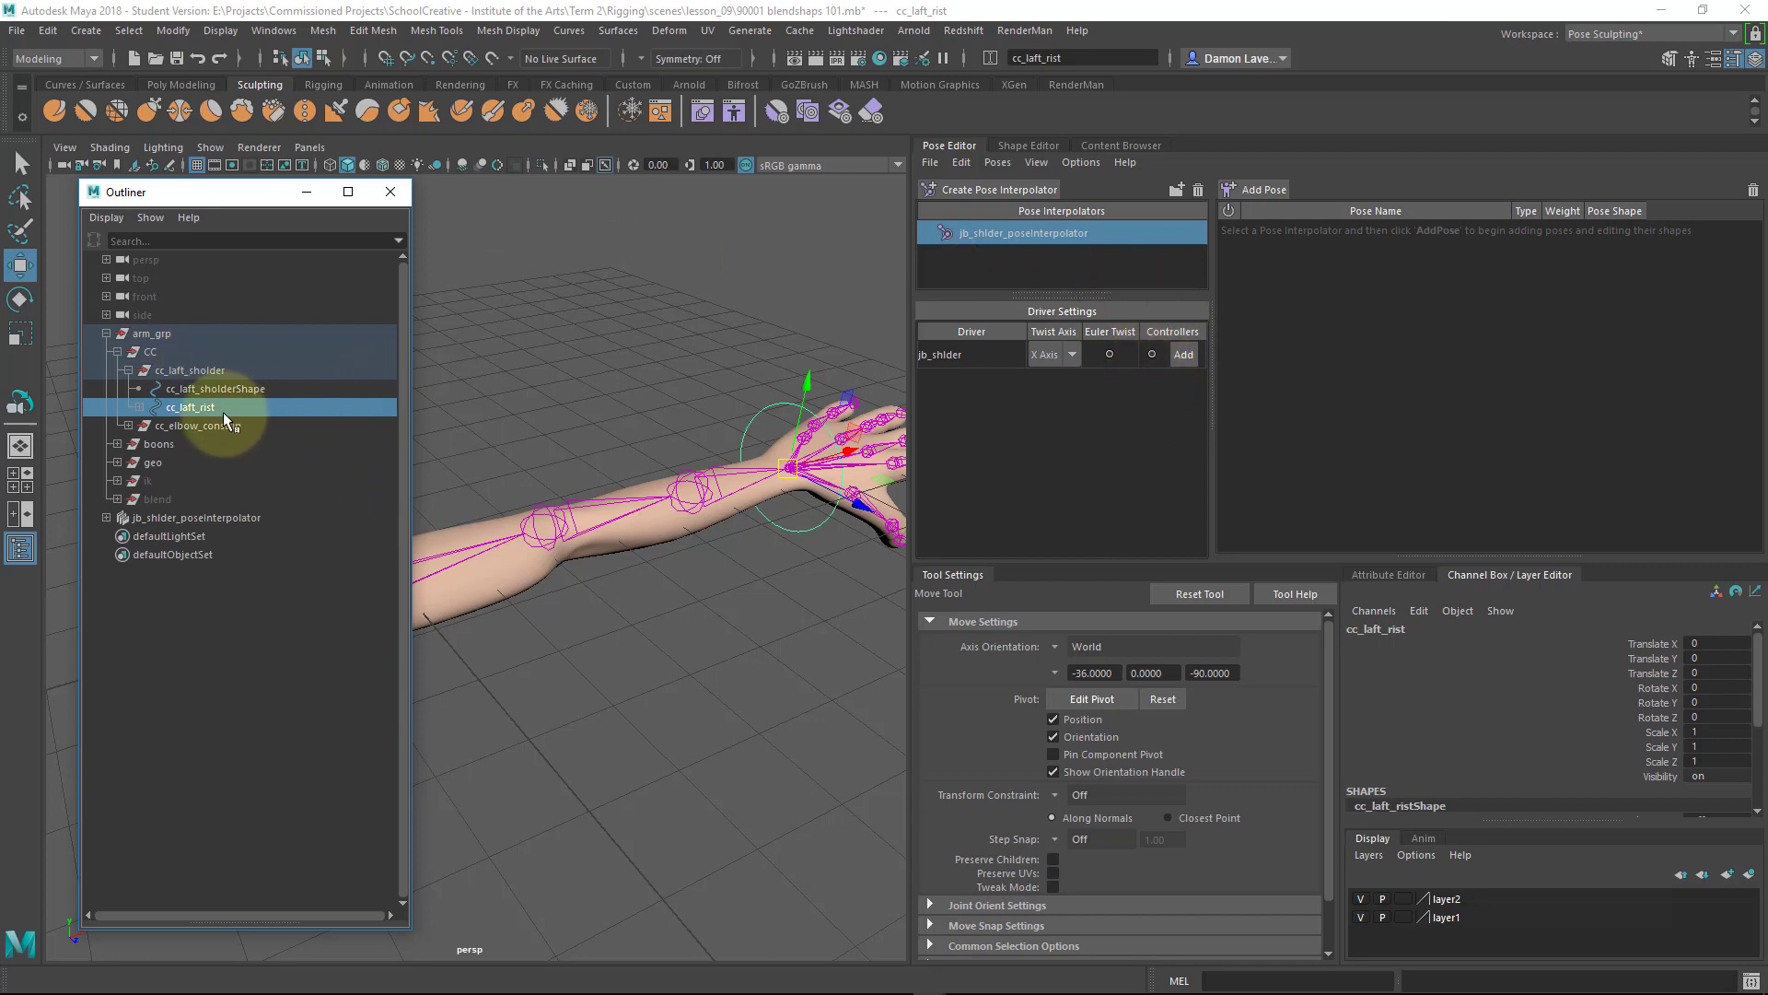
{"action": "left_click", "coordinate": [107, 219]}
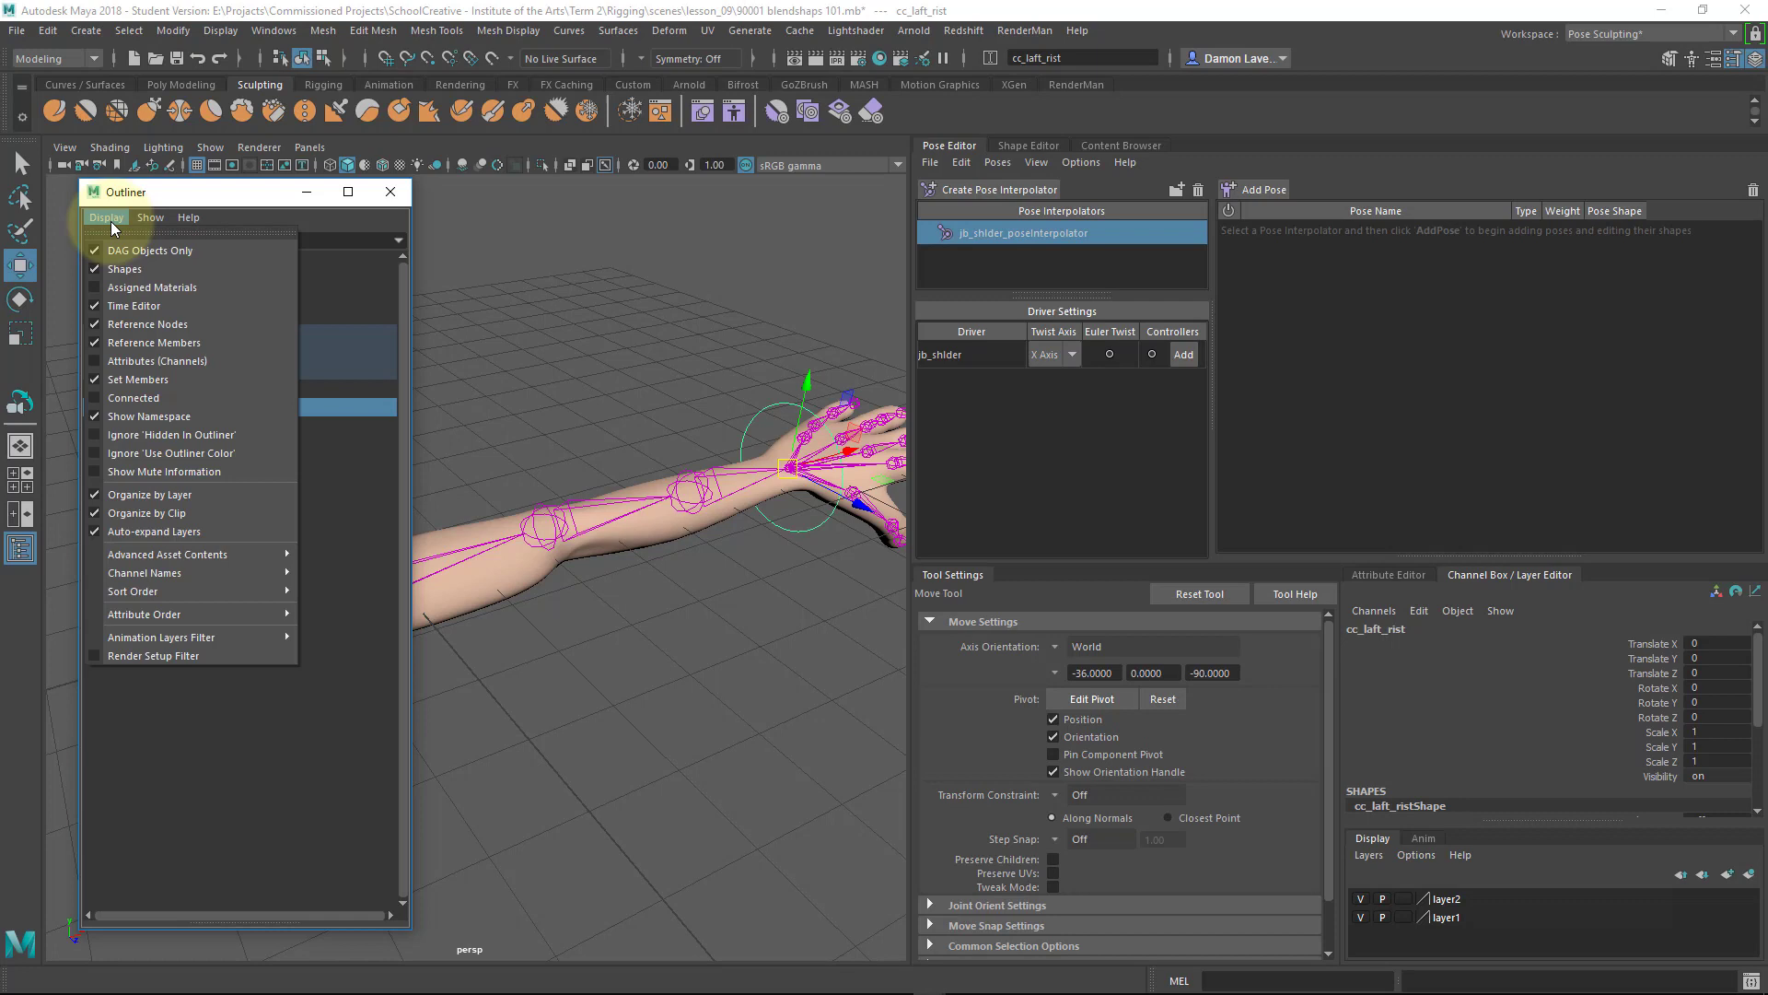
Turn on Attributes (Channels) display in the Outliner and list cc_laft_rist's attributes.
{"action": "left_click", "coordinate": [95, 362]}
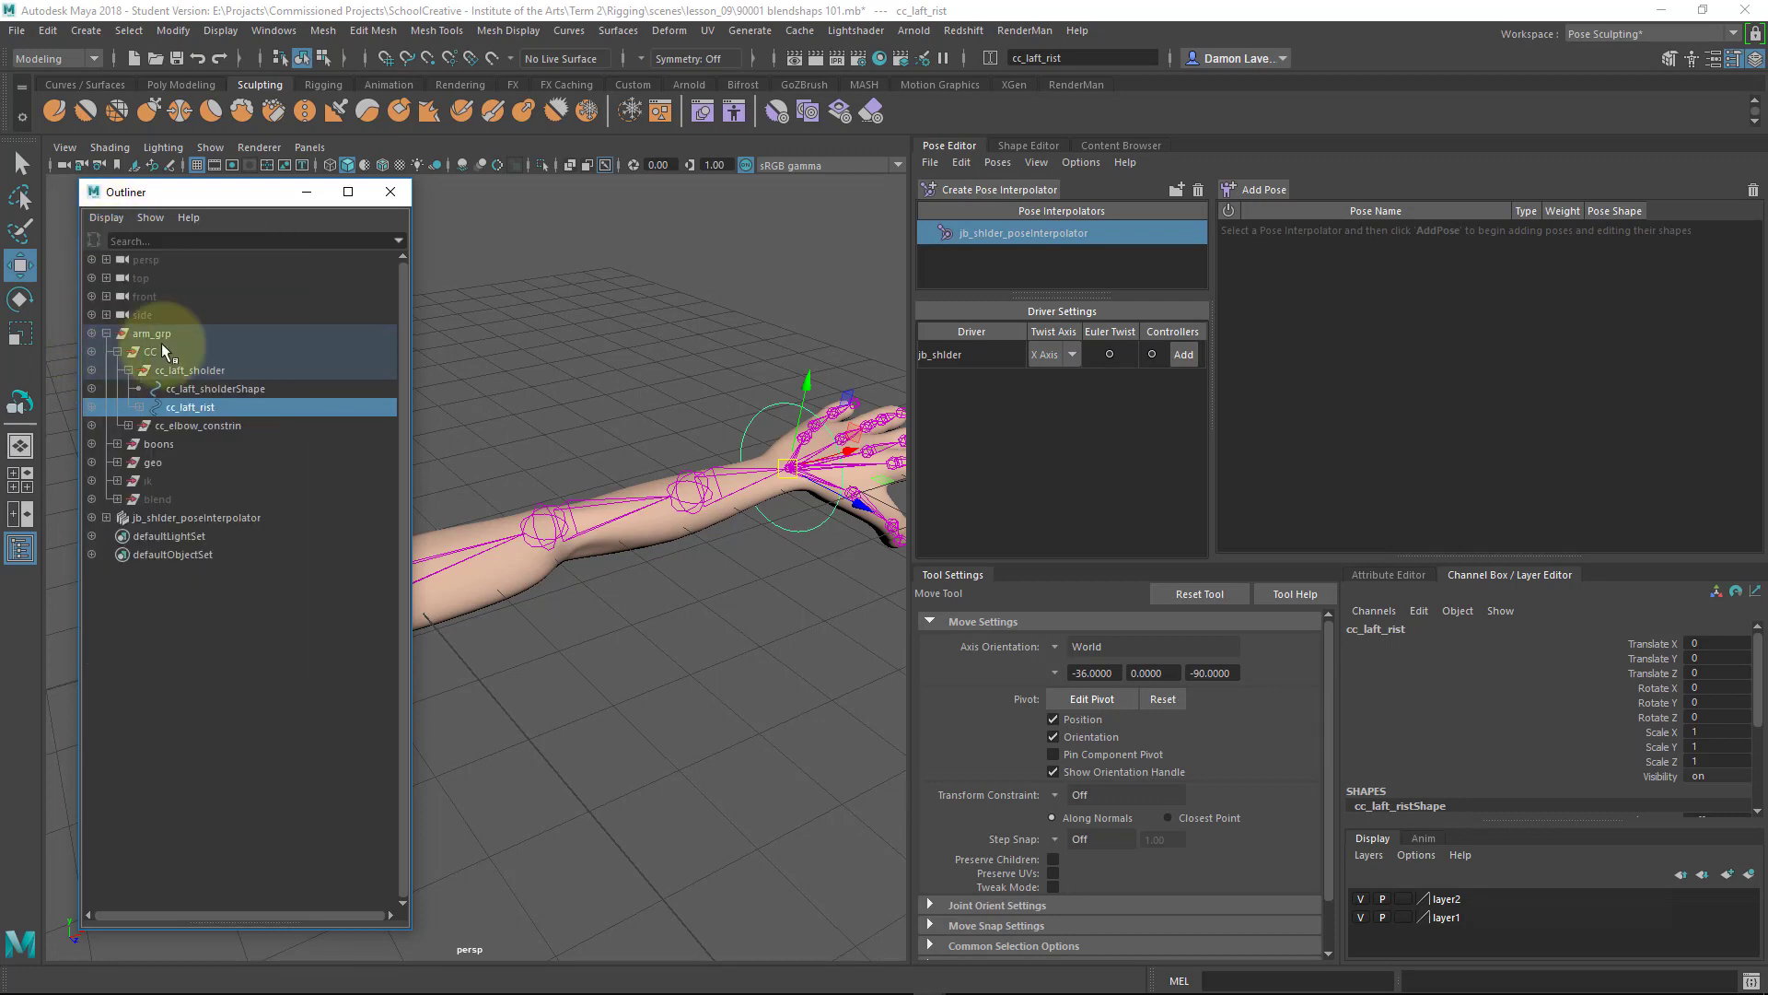
{"action": "left_click", "coordinate": [92, 407]}
{"action": "scroll", "coordinate": [222, 462], "scroll_direction": "down", "scroll_amount": 5}
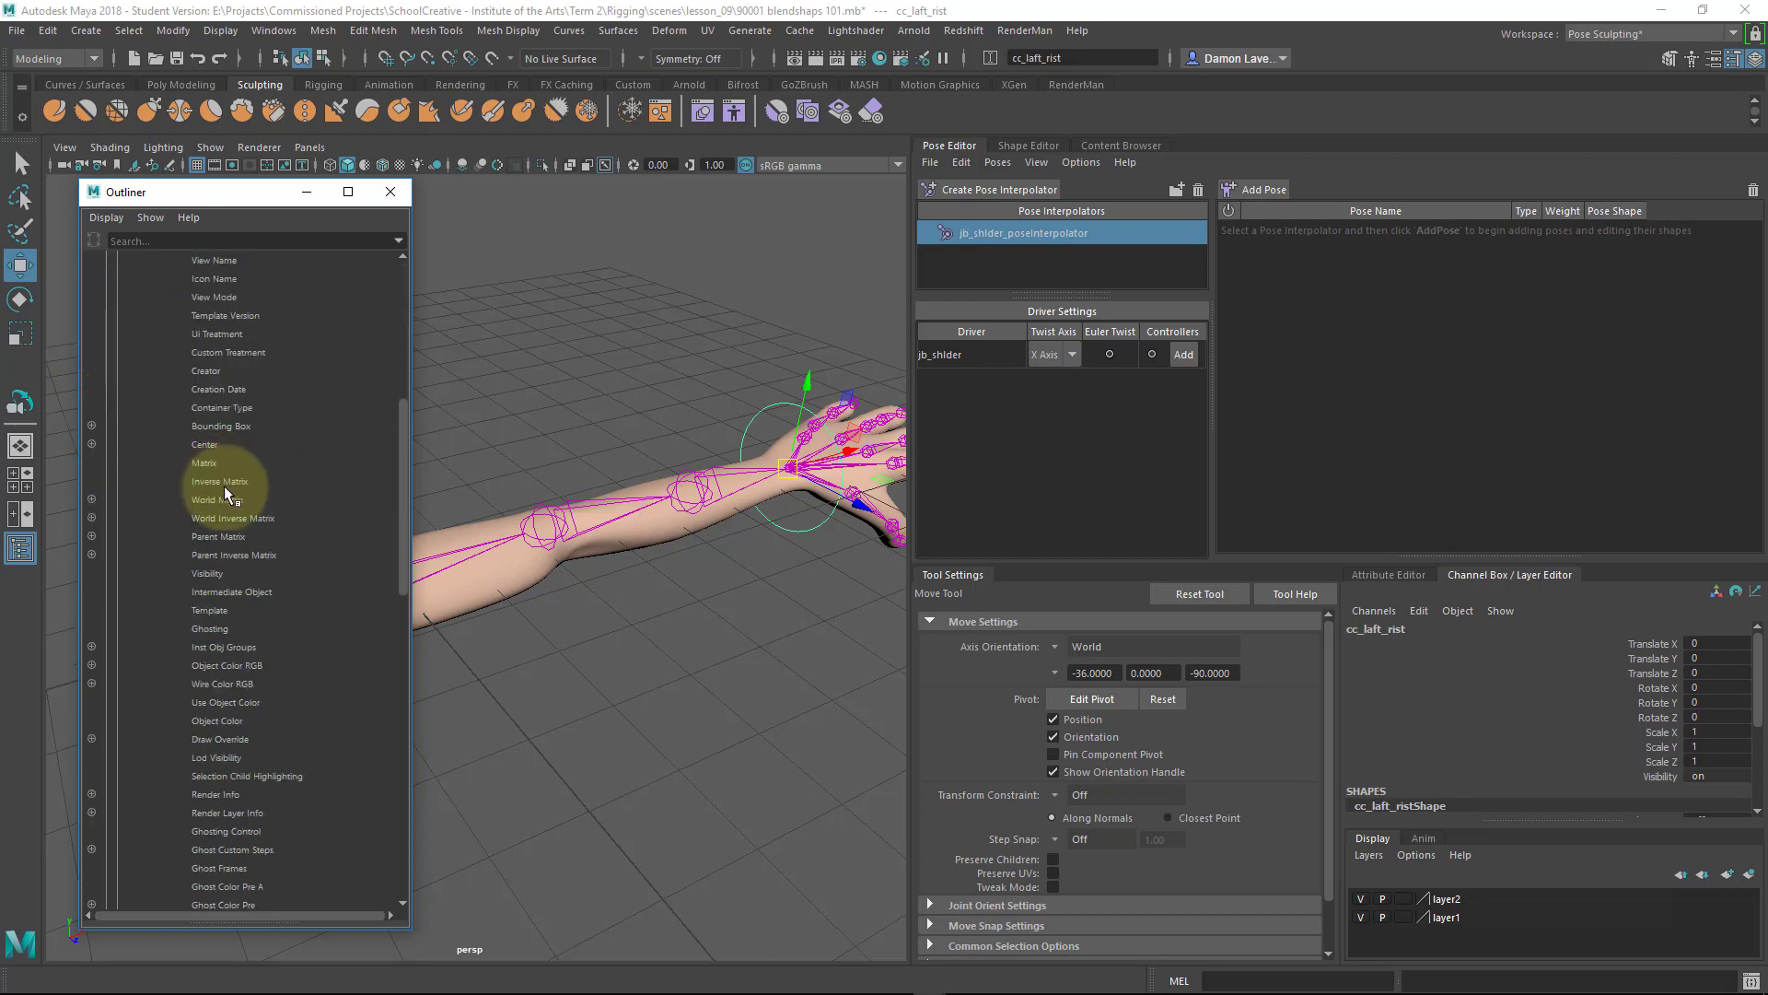
{"action": "scroll", "coordinate": [225, 498], "scroll_direction": "down", "scroll_amount": 10}
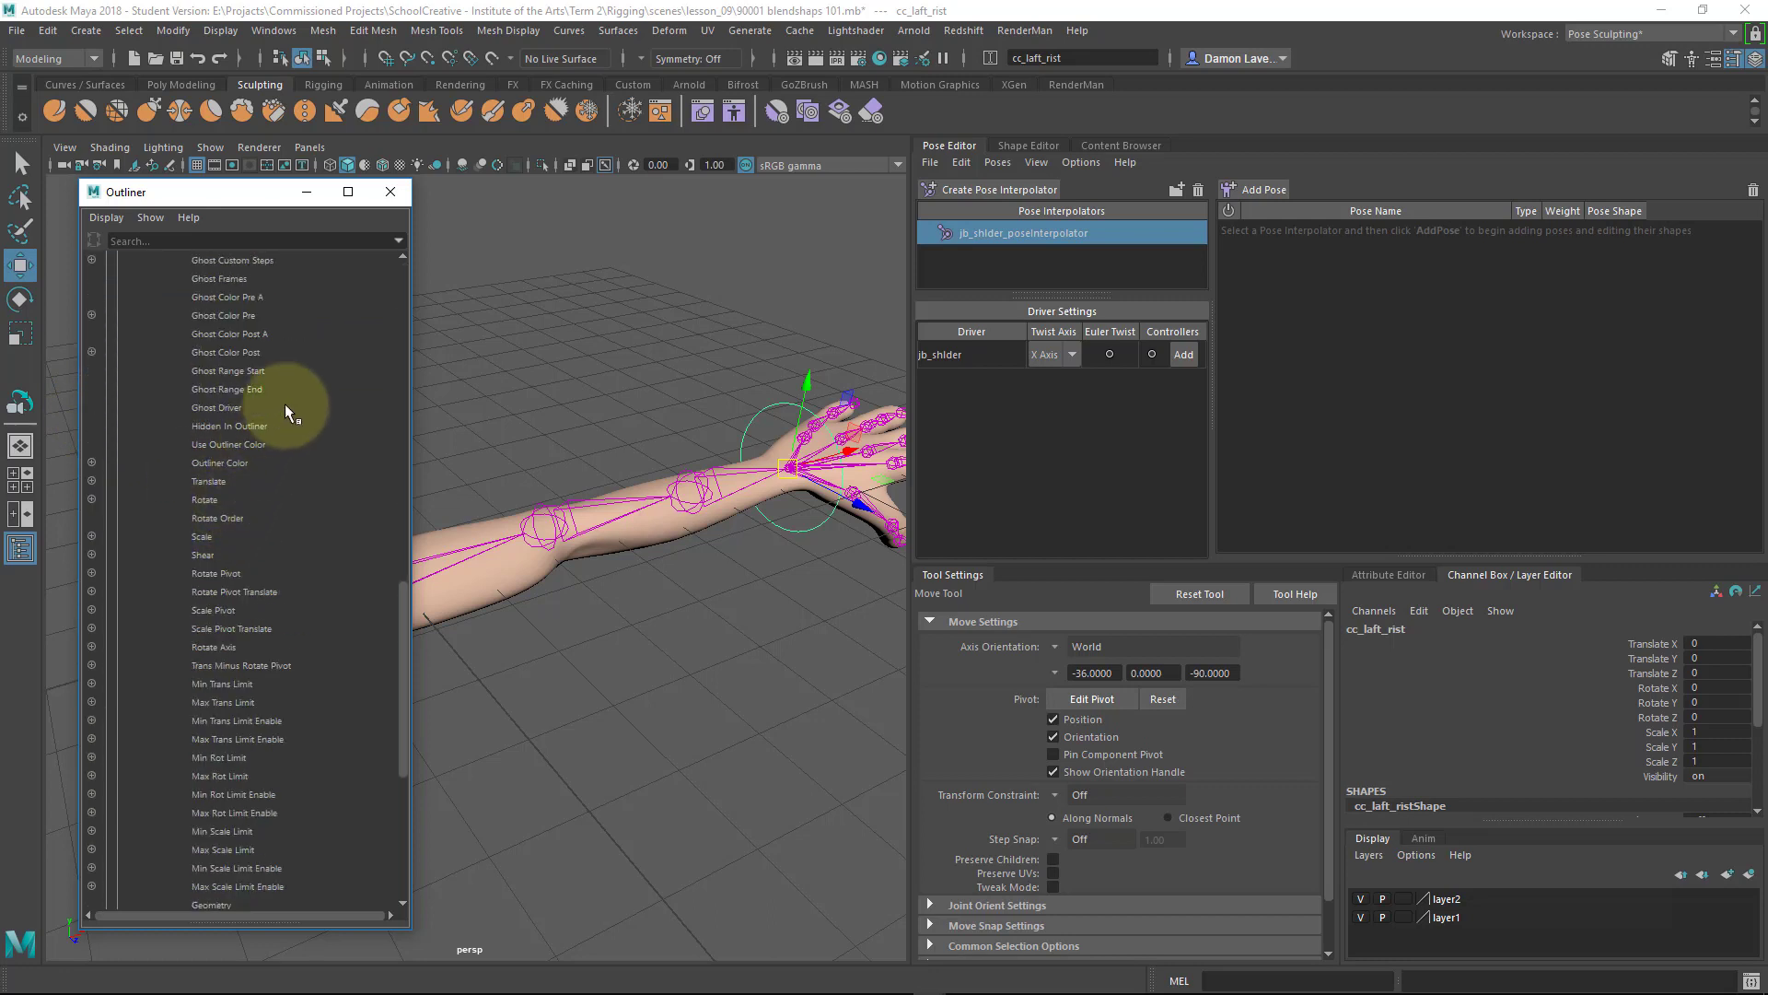
{"action": "scroll", "coordinate": [285, 403], "scroll_direction": "down", "scroll_amount": 3}
{"action": "scroll", "coordinate": [283, 434], "scroll_direction": "down", "scroll_amount": 4}
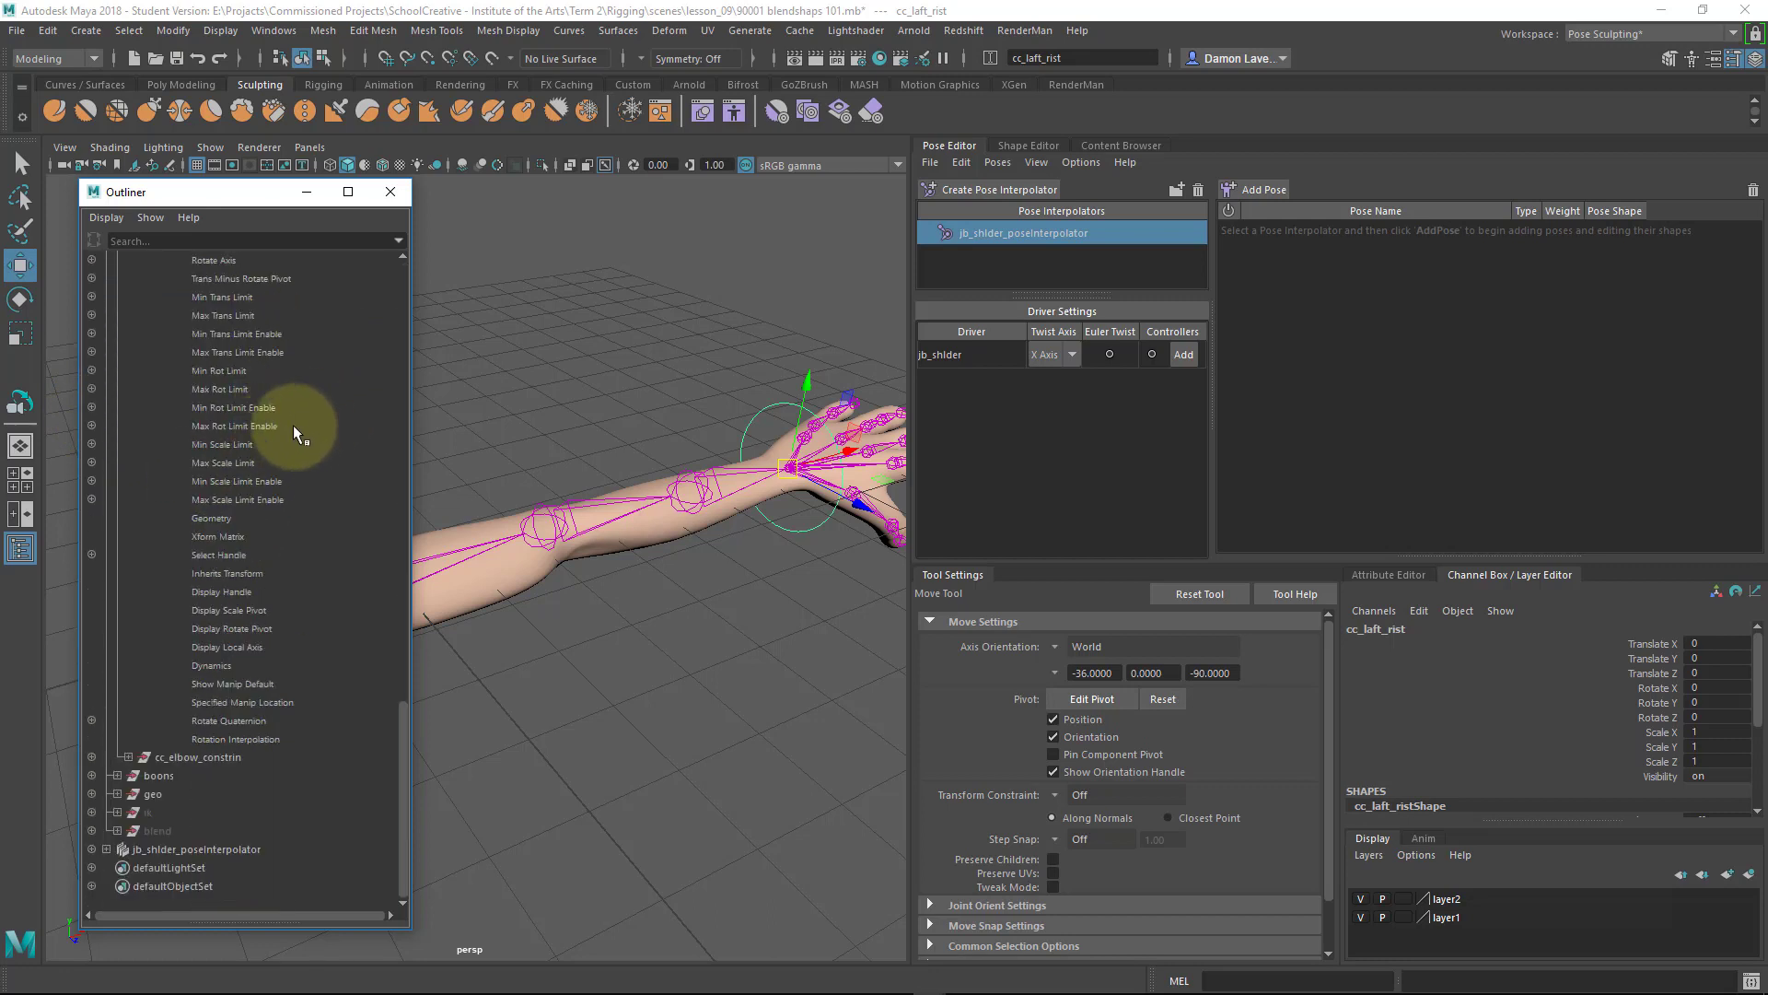
{"action": "scroll", "coordinate": [286, 415], "scroll_direction": "up", "scroll_amount": 10}
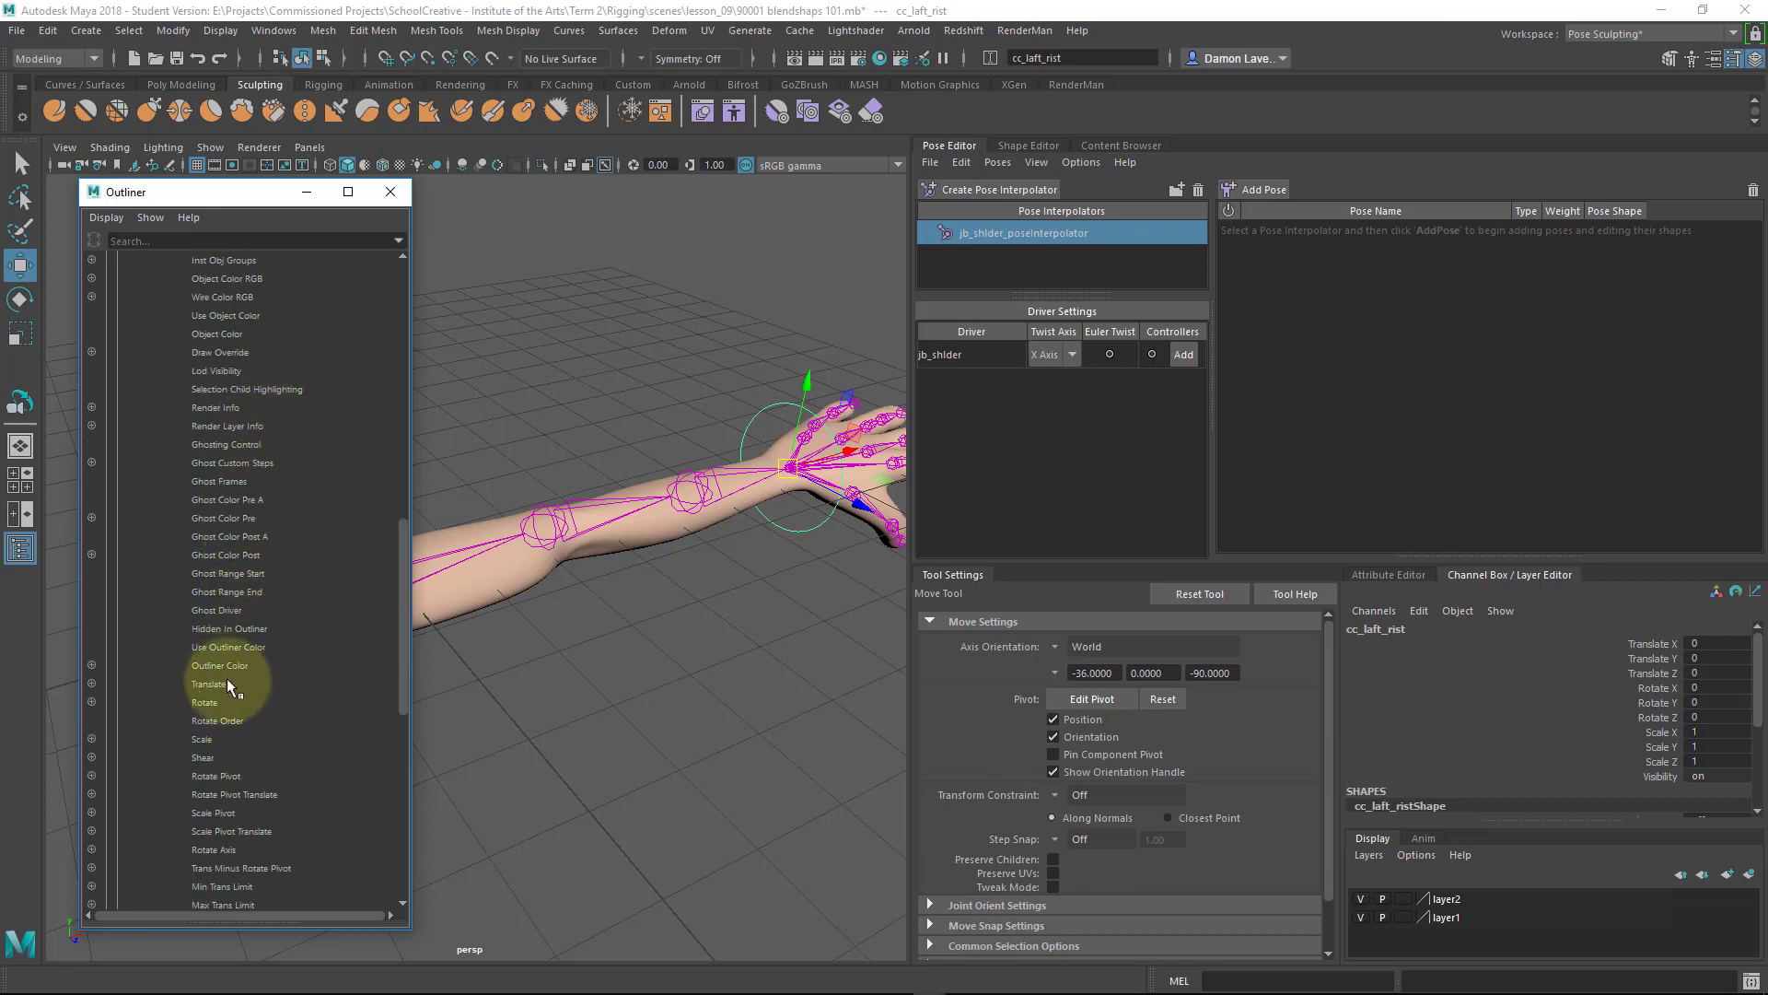
{"action": "scroll", "coordinate": [228, 685], "scroll_direction": "down", "scroll_amount": 3}
Expand cc_laft_rist's Translate and Rotate attributes into their X, Y and Z channels.
{"action": "left_click", "coordinate": [208, 538]}
{"action": "left_click", "coordinate": [204, 556]}
{"action": "left_click", "coordinate": [206, 538]}
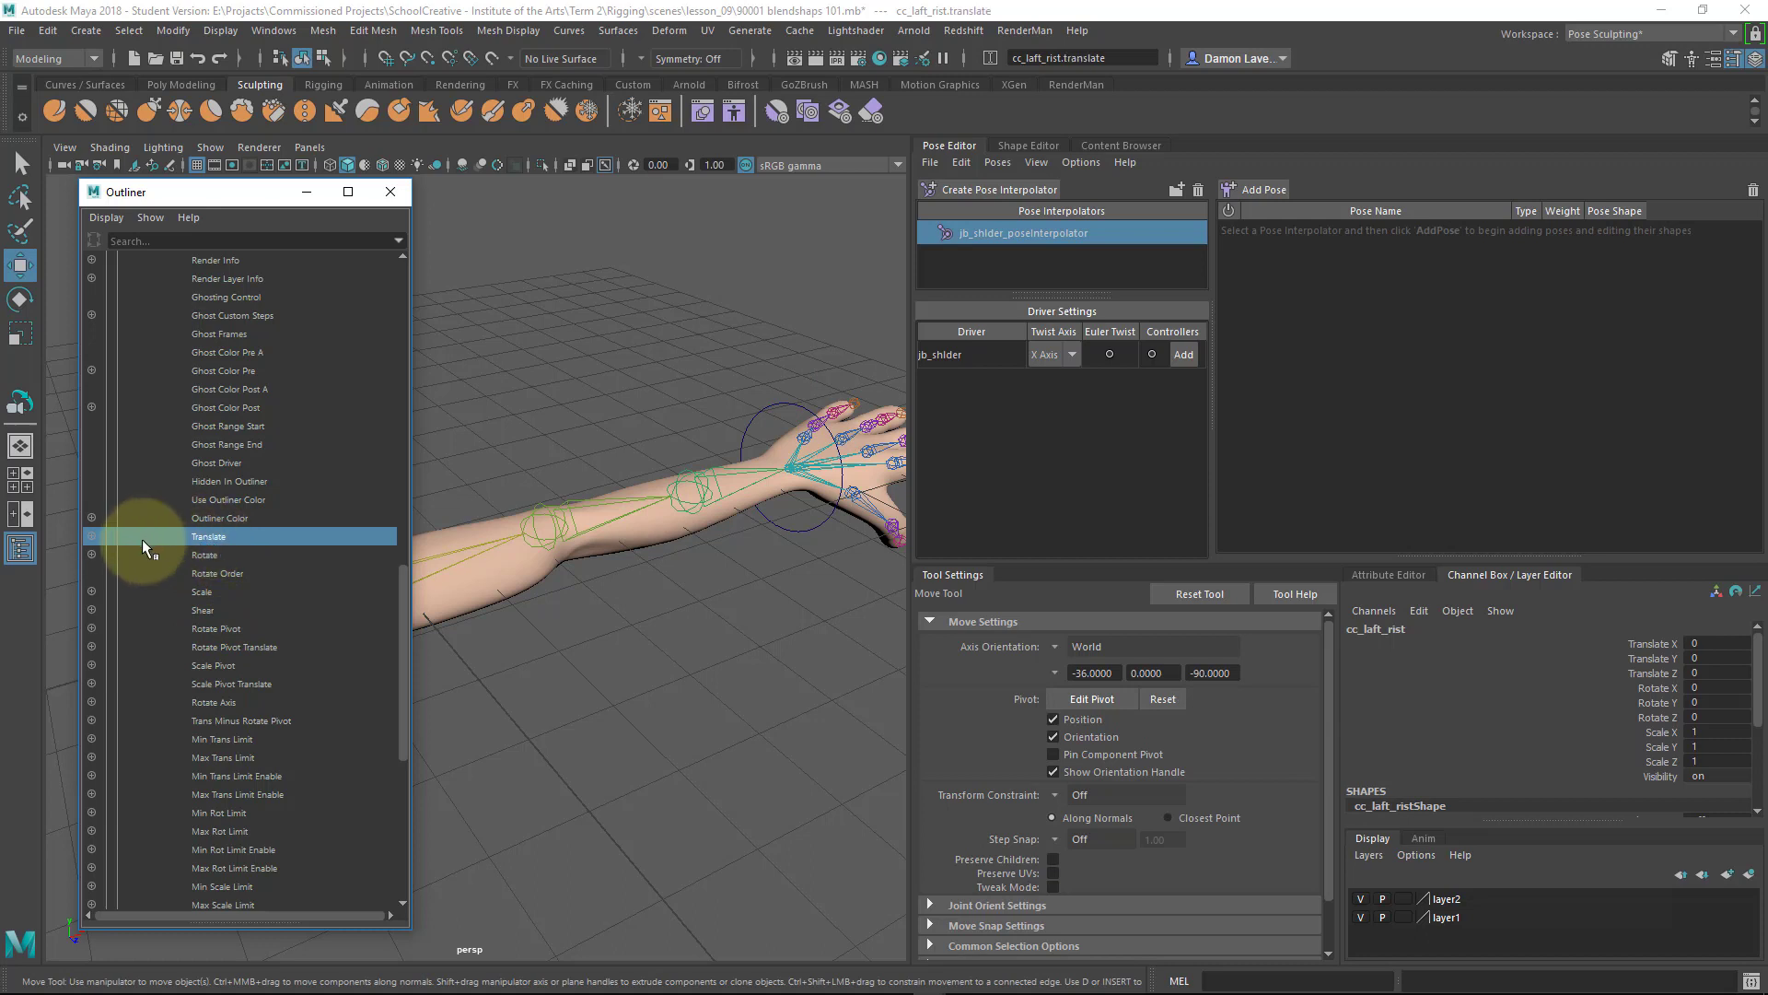
{"action": "left_click", "coordinate": [91, 536]}
{"action": "left_click", "coordinate": [91, 609]}
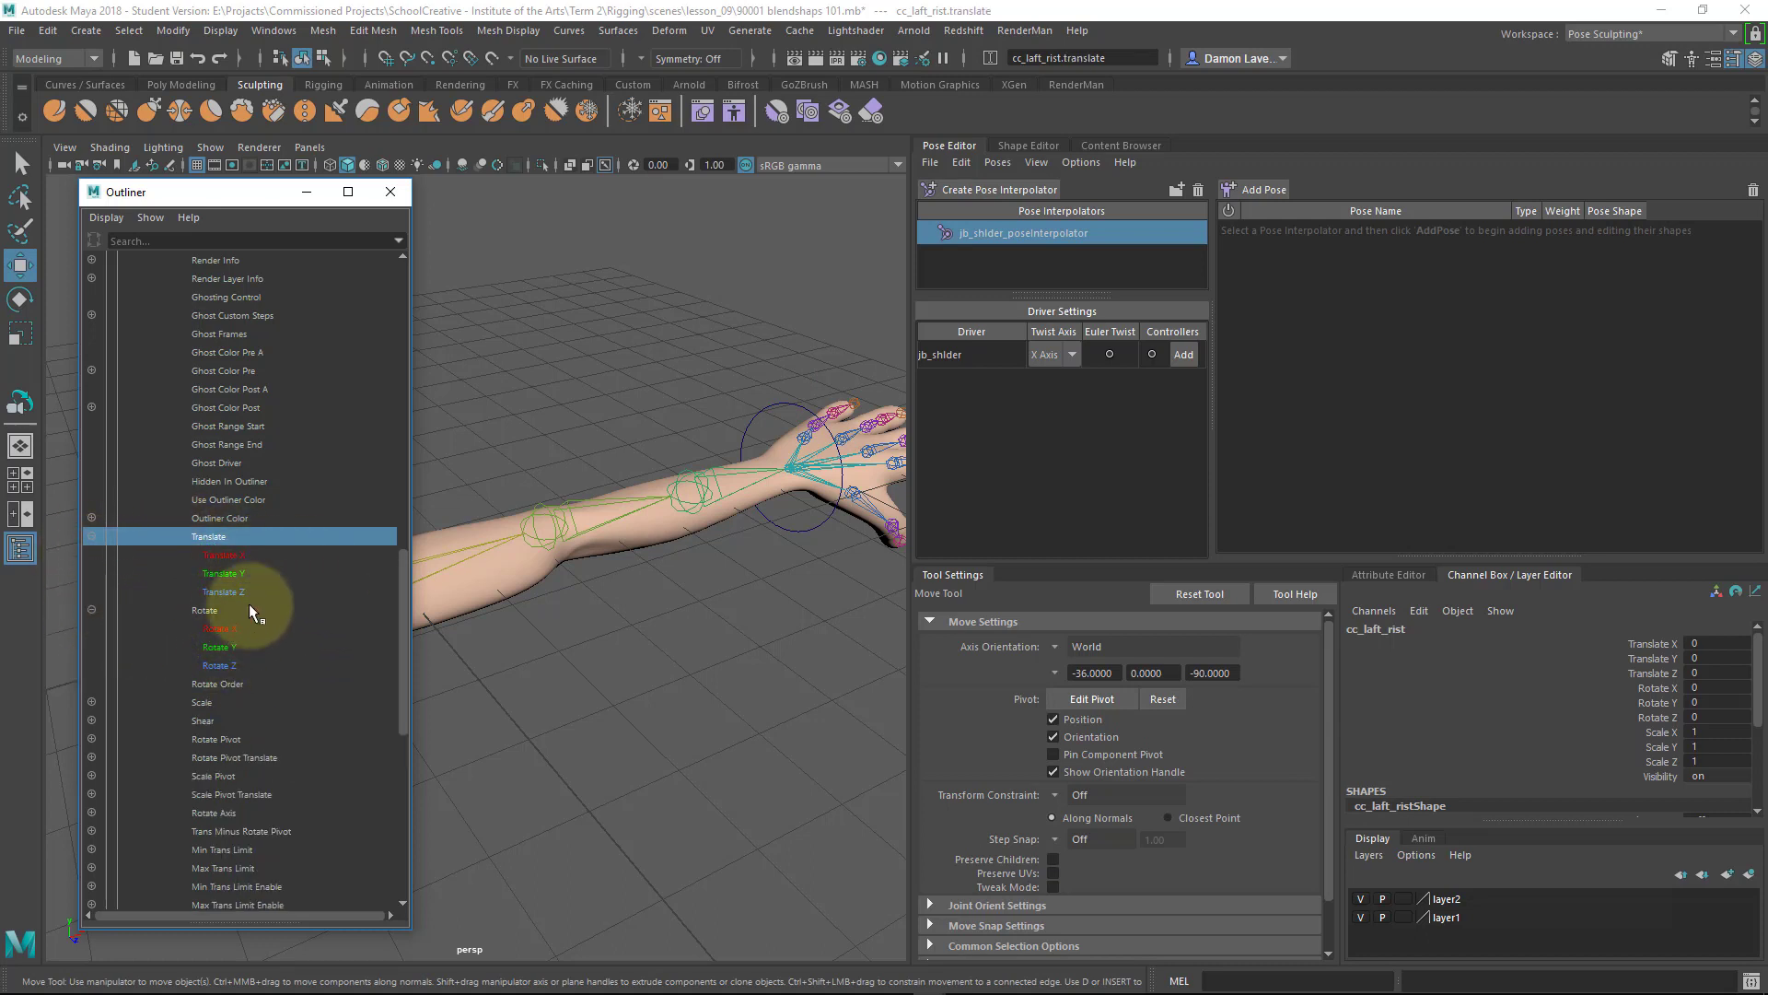
Add cc_laft_rist's translate and rotate X, Y, Z channels as jb_shlder driver controllers.
{"action": "left_click", "coordinate": [1184, 355]}
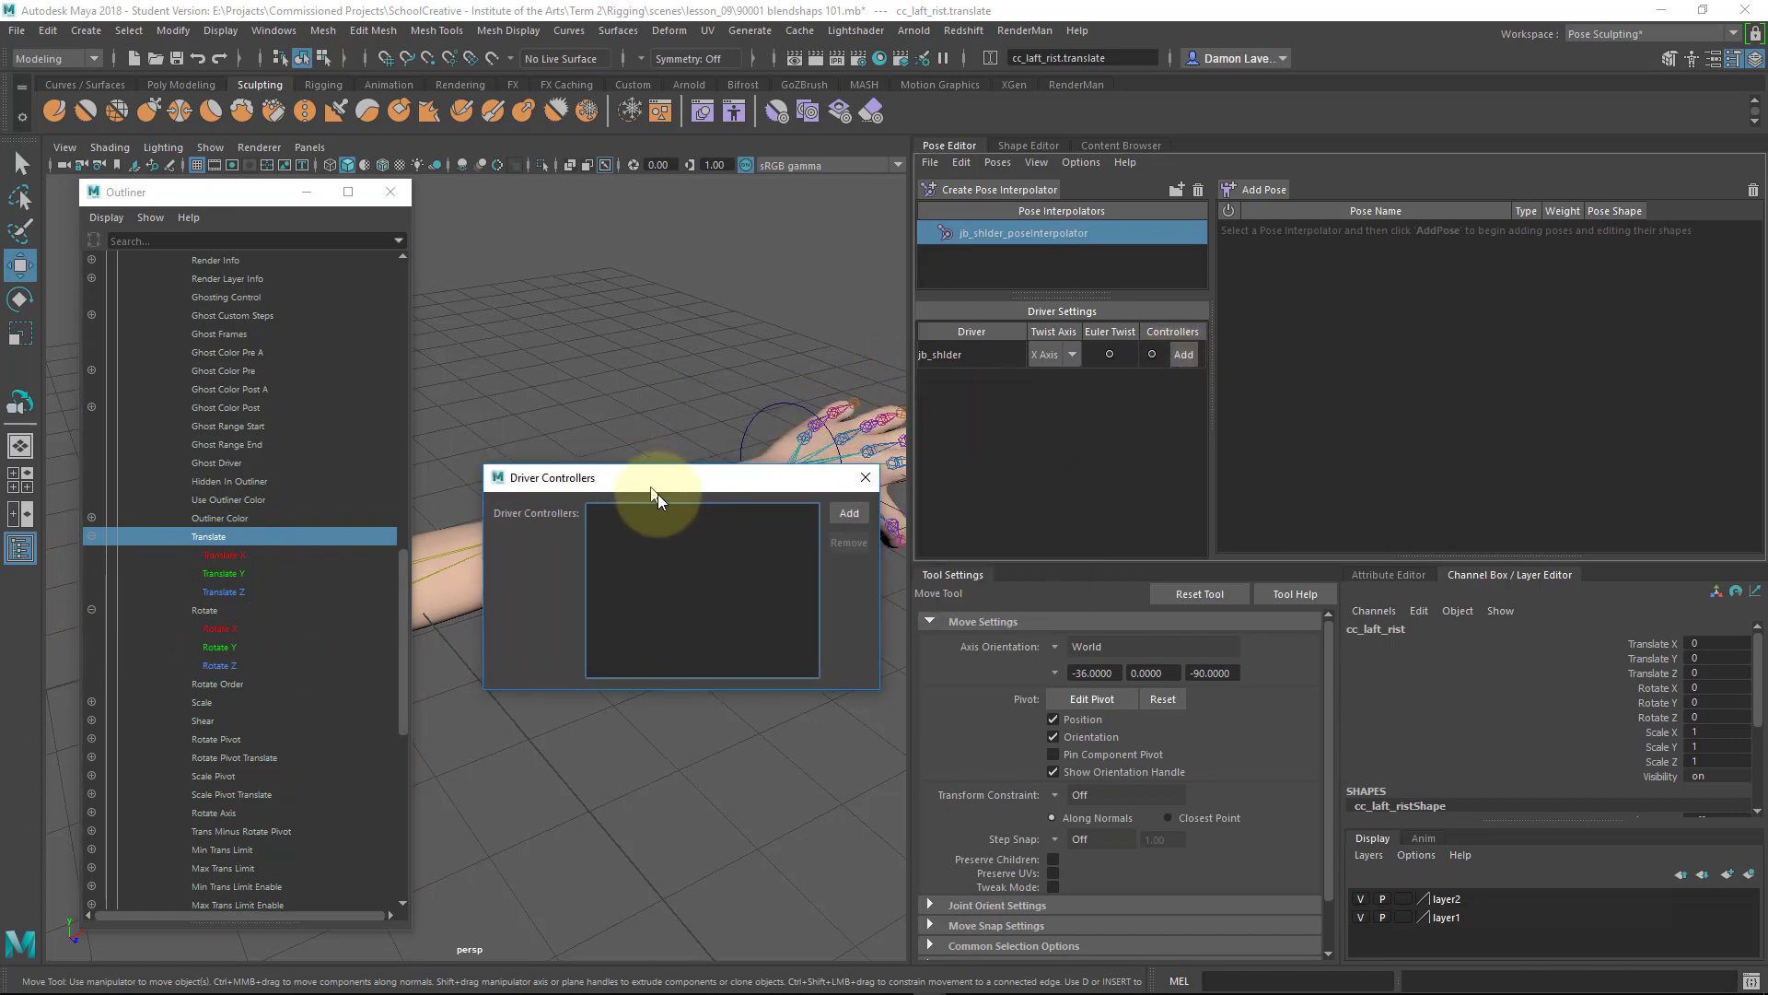
{"action": "left_click_drag", "start_coordinate": [221, 556], "coordinate": [654, 556]}
{"action": "left_click_drag", "start_coordinate": [234, 571], "coordinate": [660, 571]}
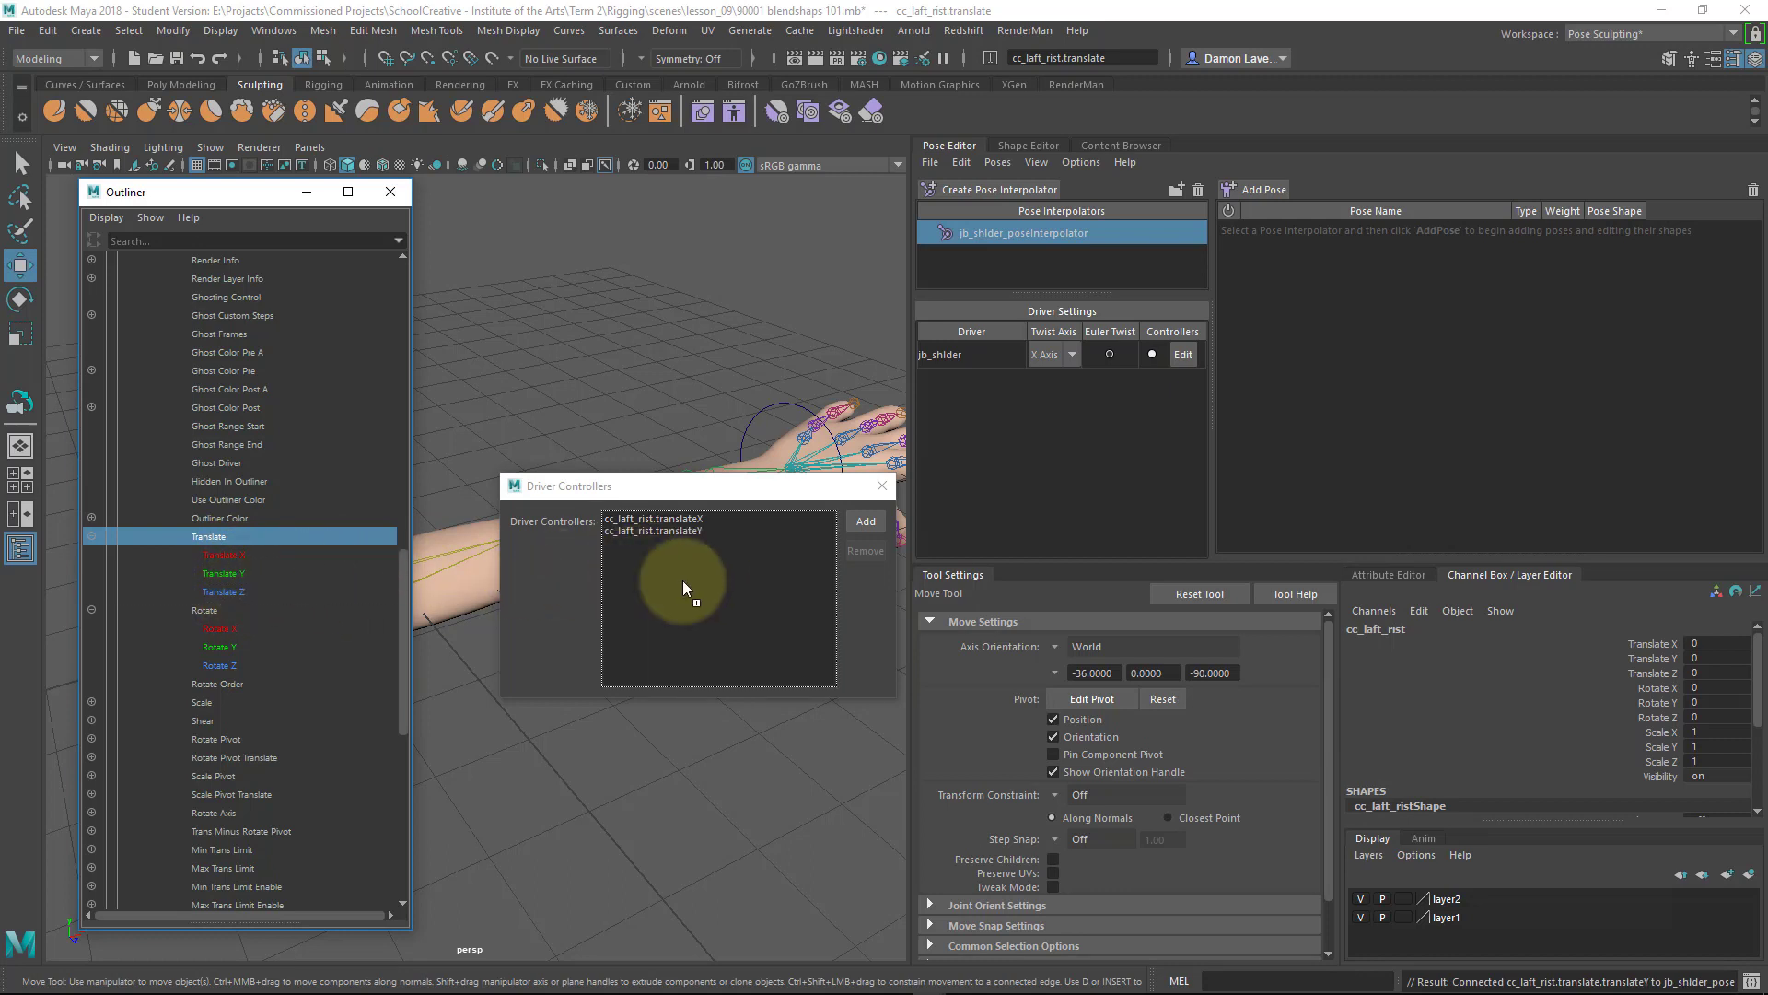
{"action": "left_click_drag", "start_coordinate": [697, 576], "coordinate": [697, 578]}
{"action": "left_click_drag", "start_coordinate": [207, 643], "coordinate": [775, 589]}
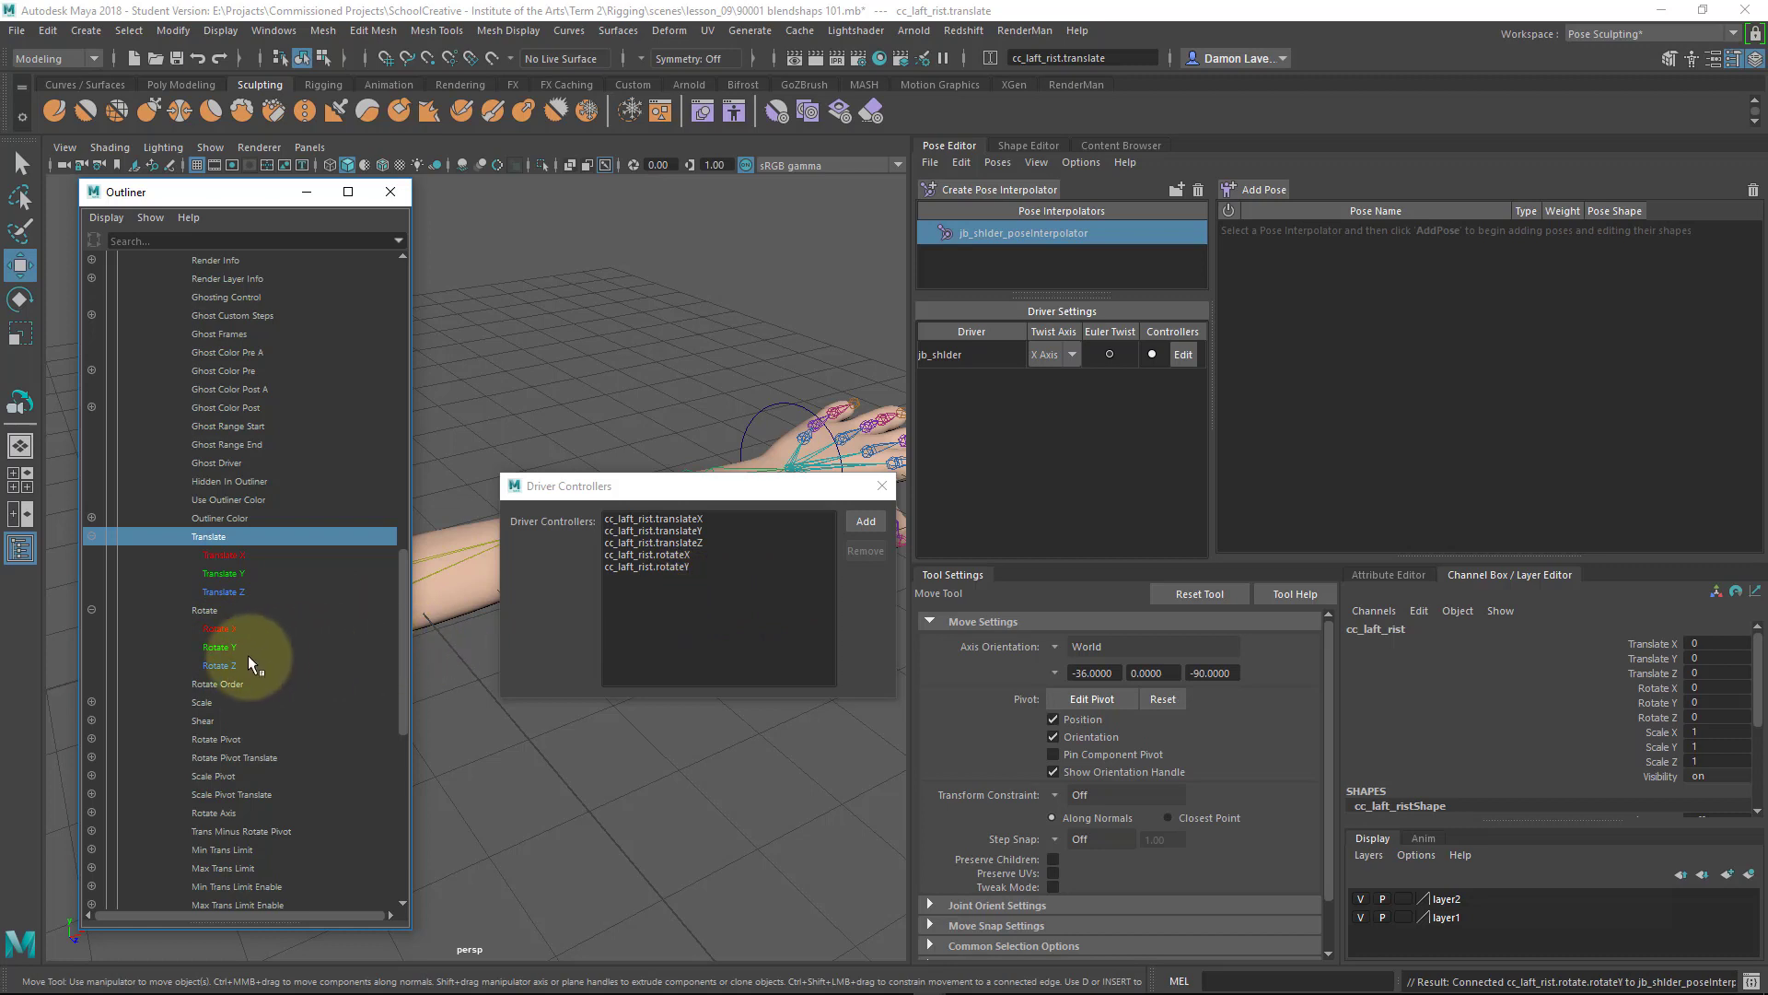
{"action": "left_click_drag", "start_coordinate": [658, 606], "coordinate": [658, 607]}
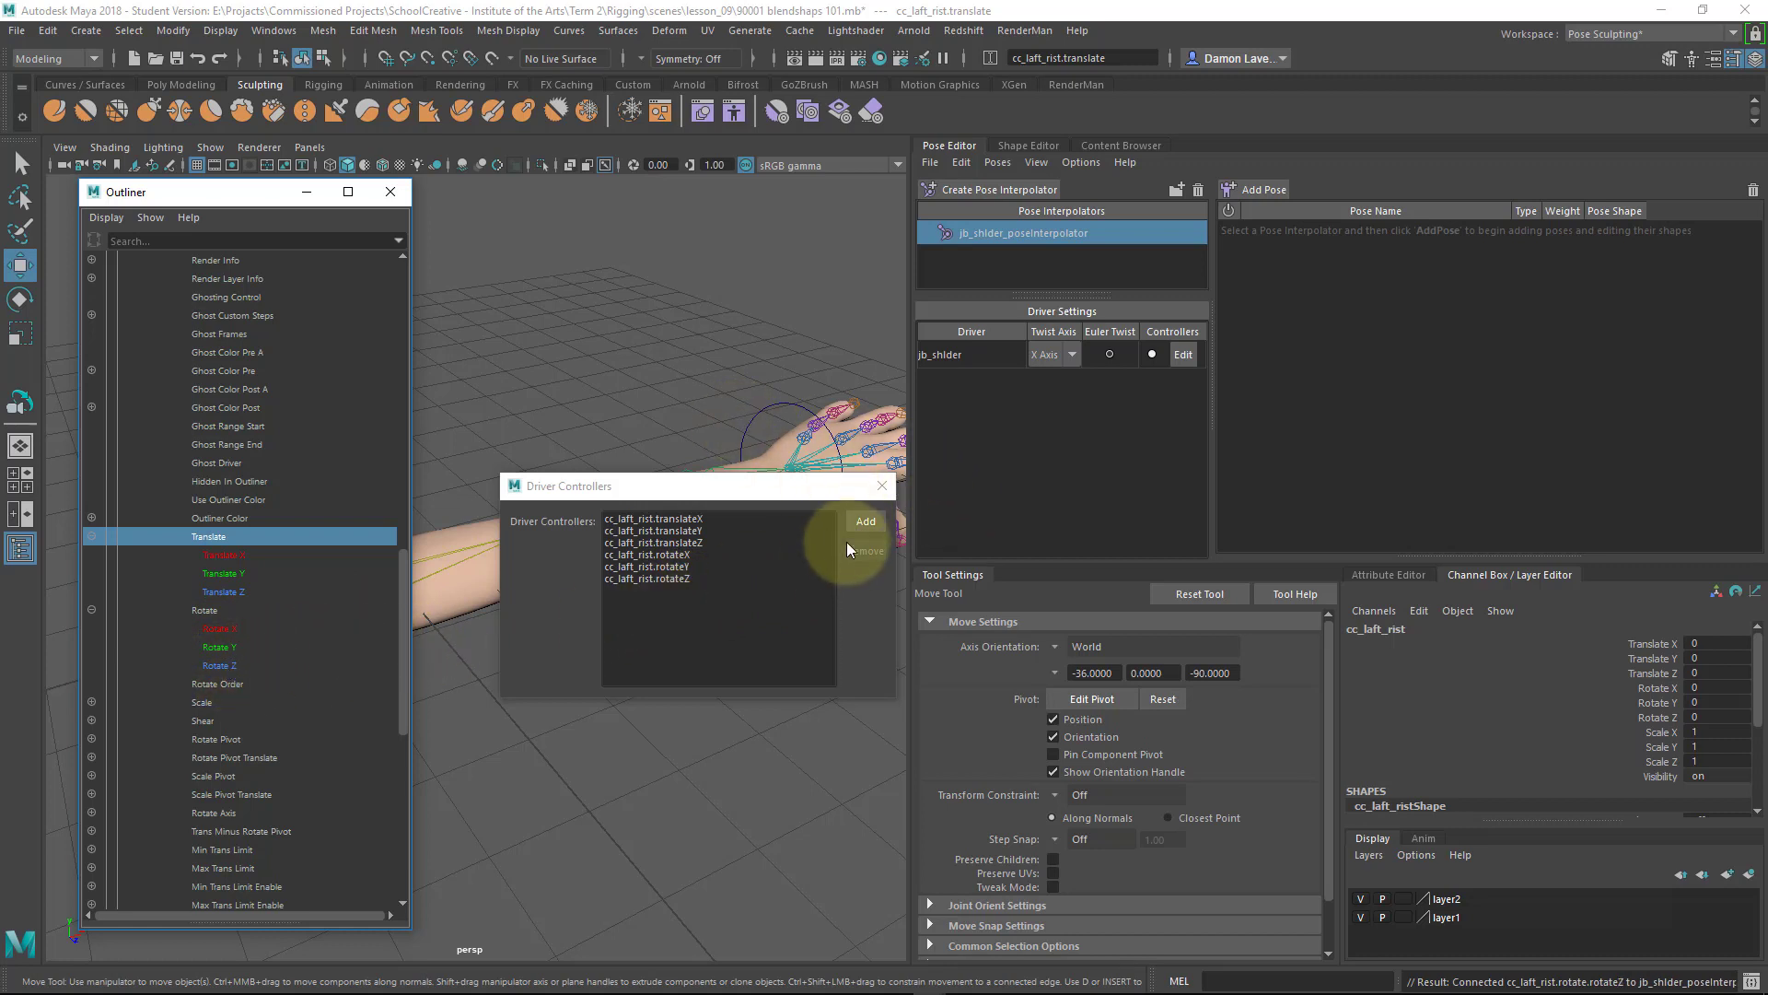
{"action": "left_click", "coordinate": [885, 488]}
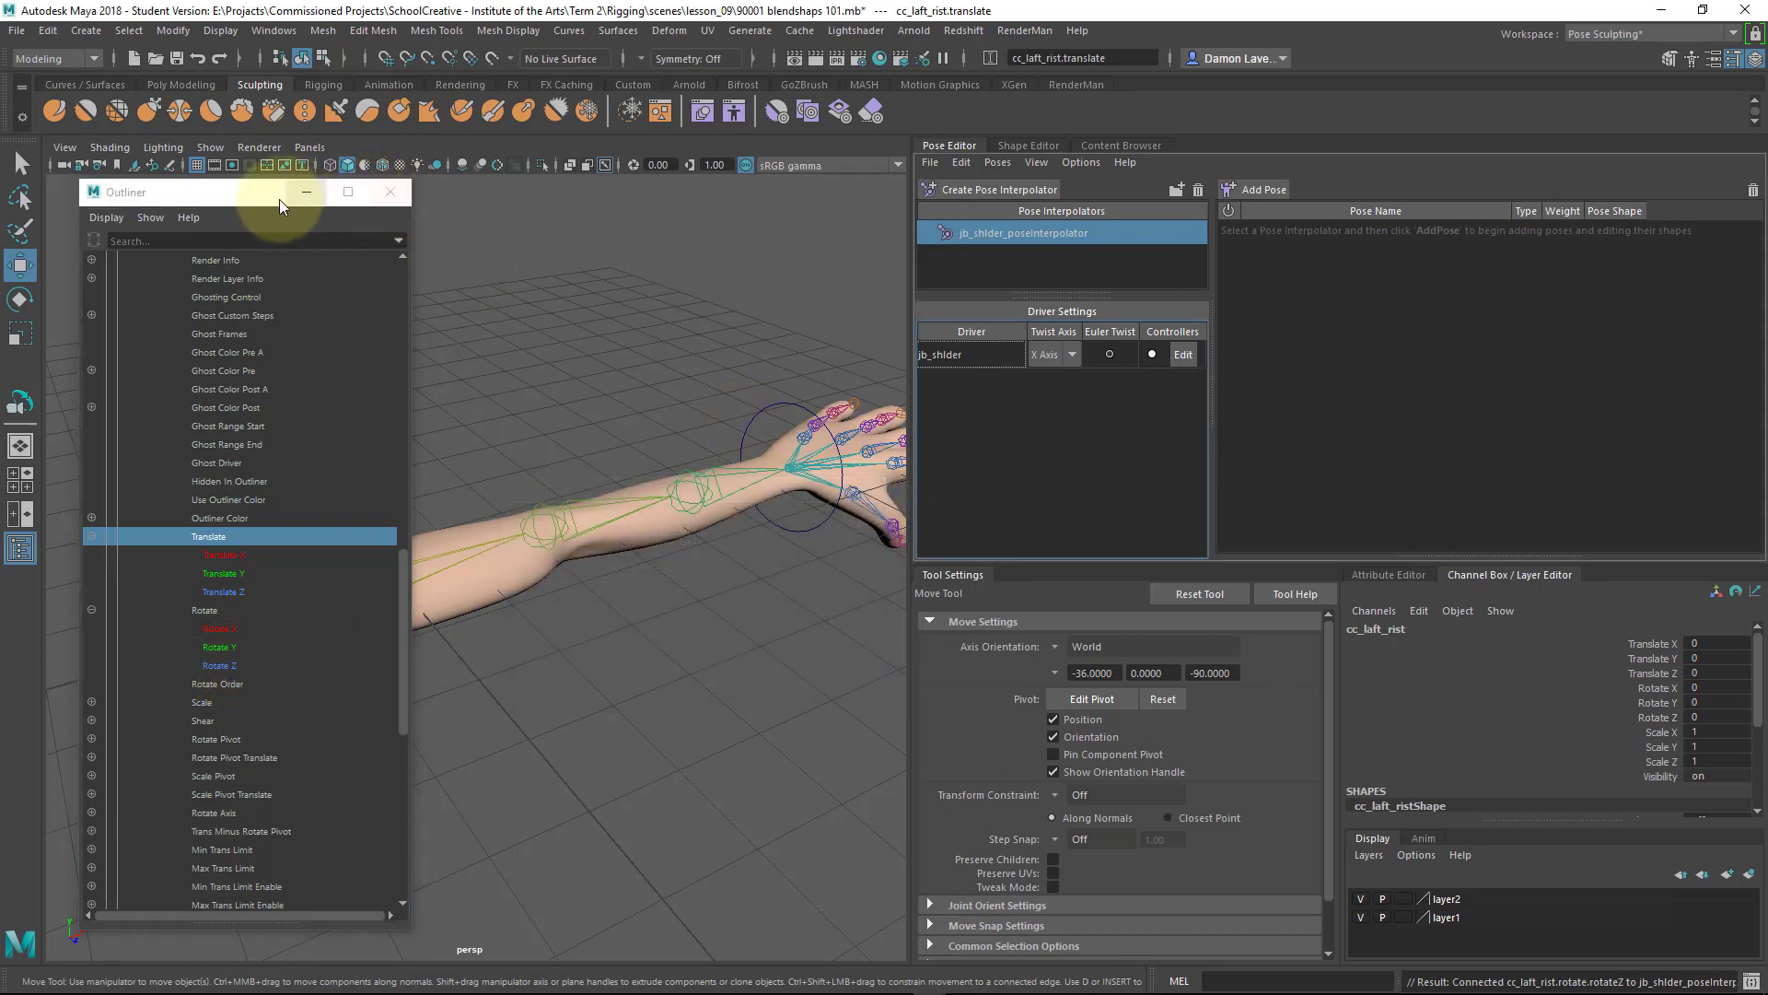
Enable Euler twist on the jb_shlder driver and add neutral poses to the interpolator.
{"action": "left_click_drag", "start_coordinate": [230, 201], "coordinate": [1480, 203]}
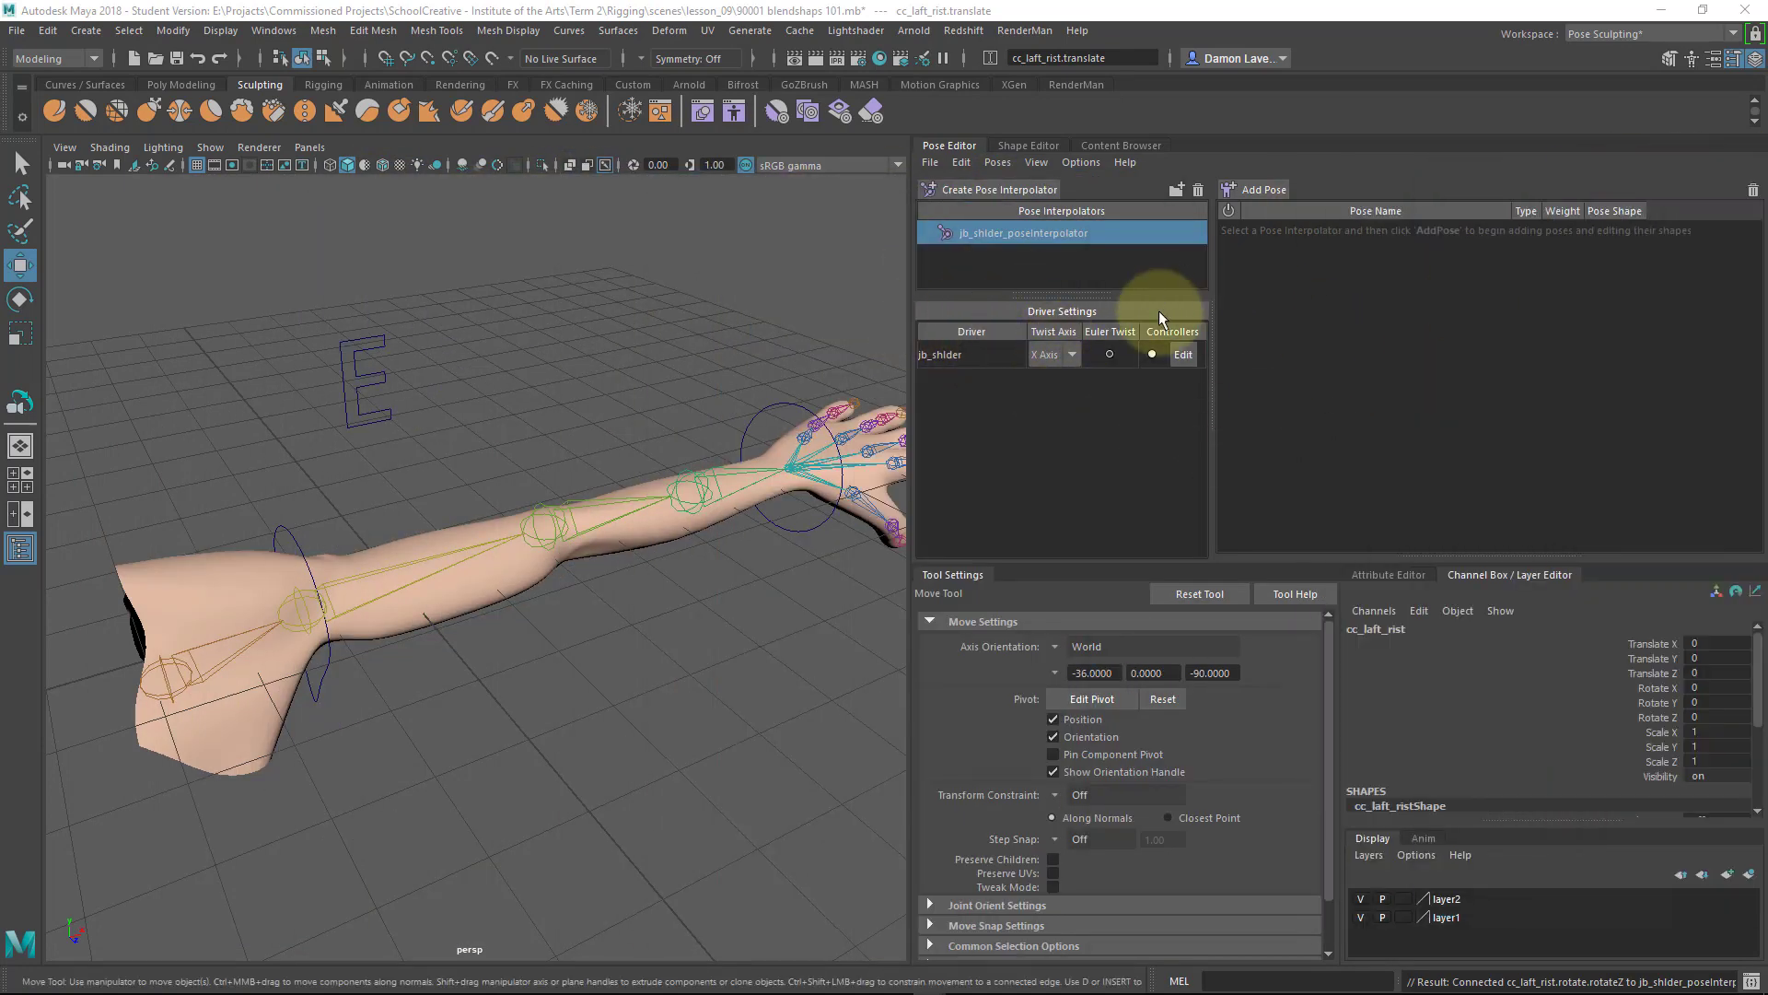
{"action": "left_click", "coordinate": [1110, 355]}
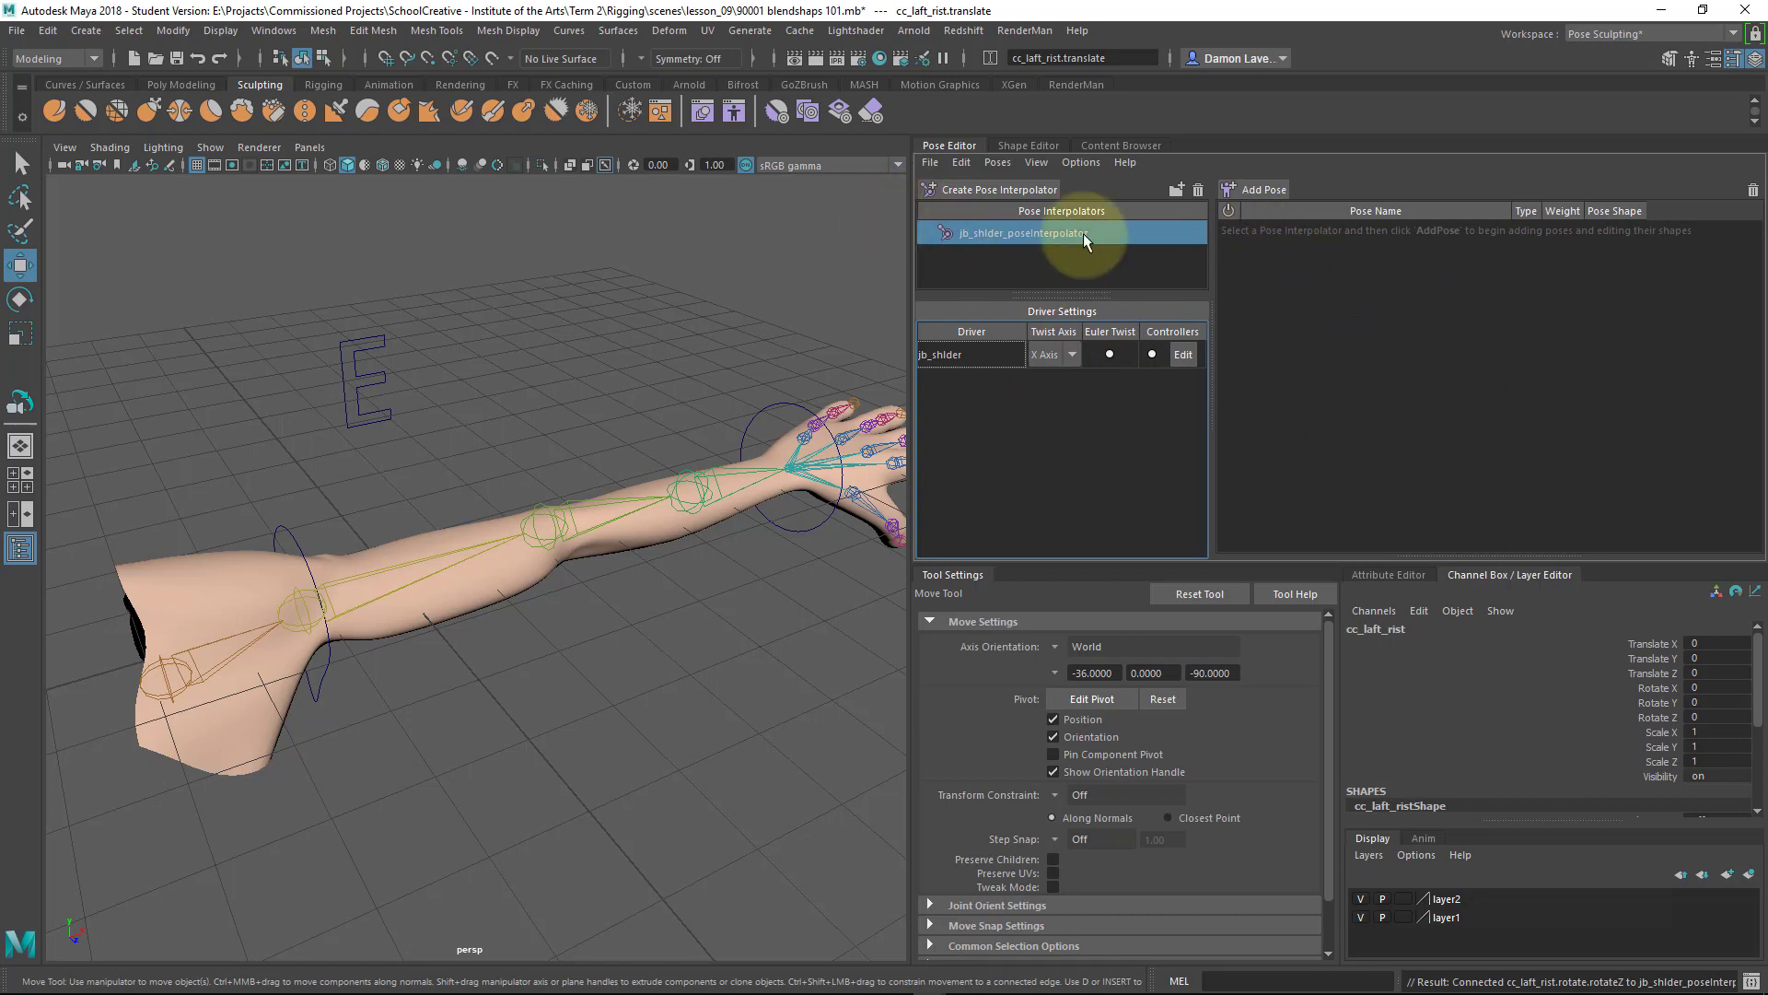
{"action": "right_click", "coordinate": [1340, 266]}
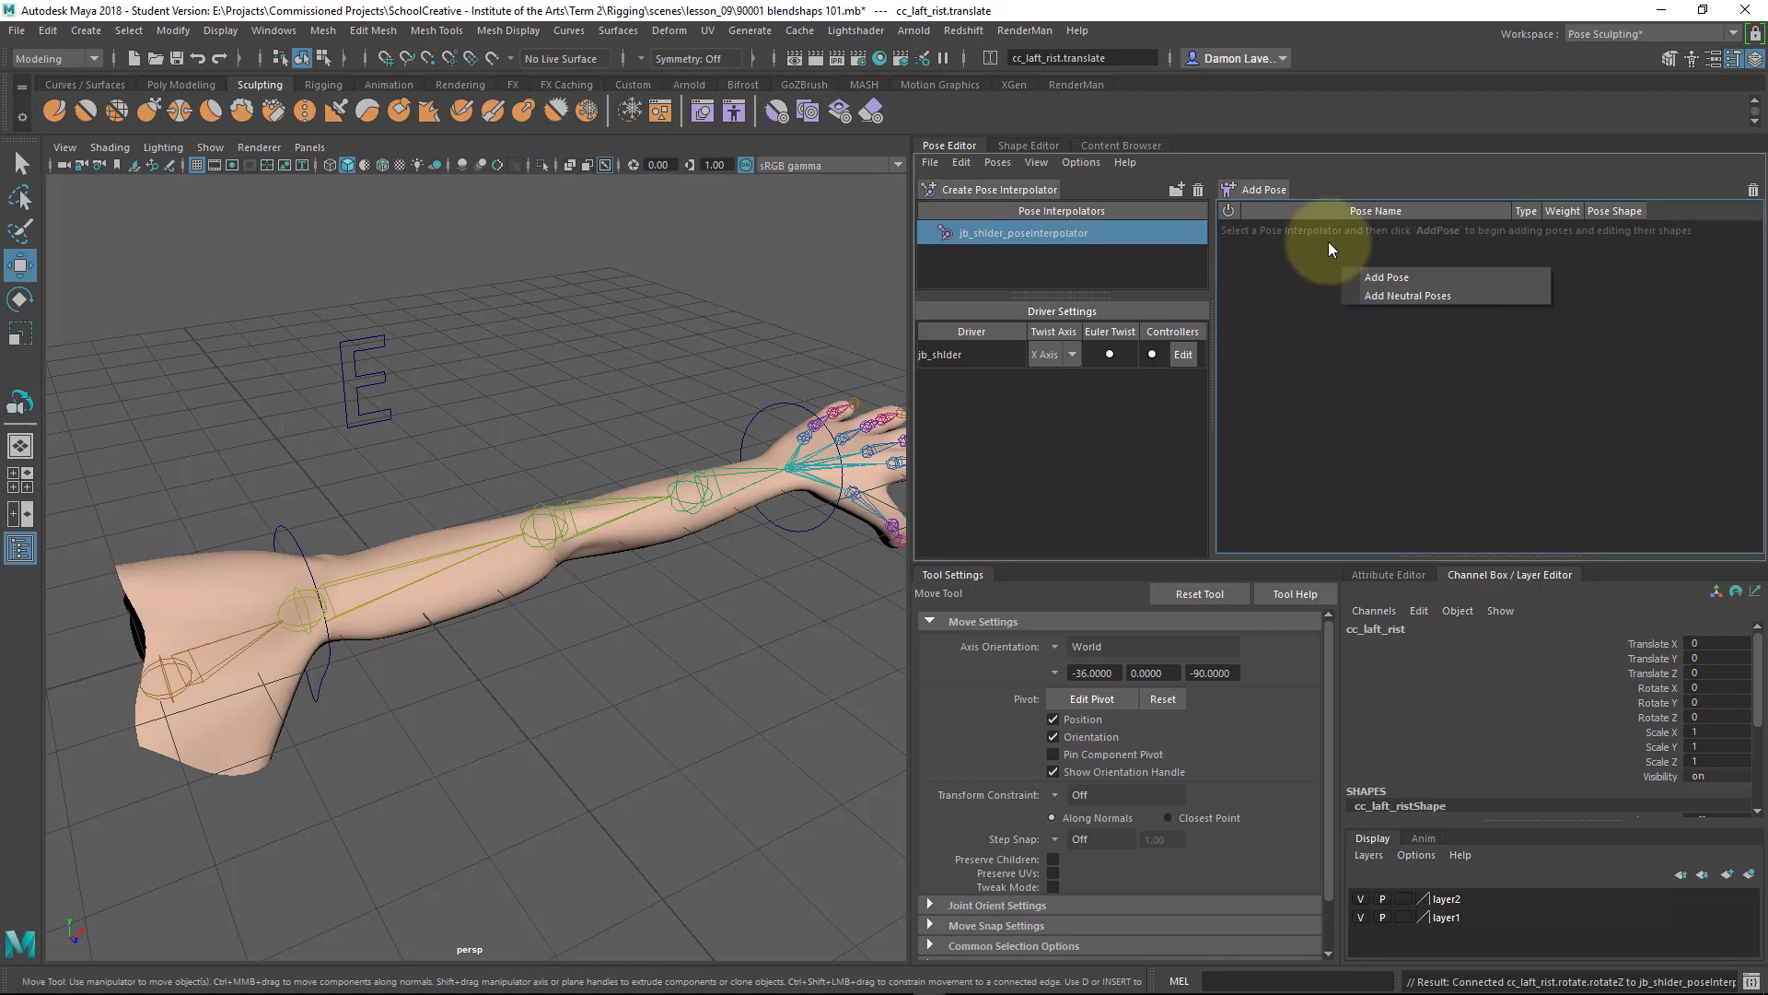
{"action": "left_click", "coordinate": [1401, 297]}
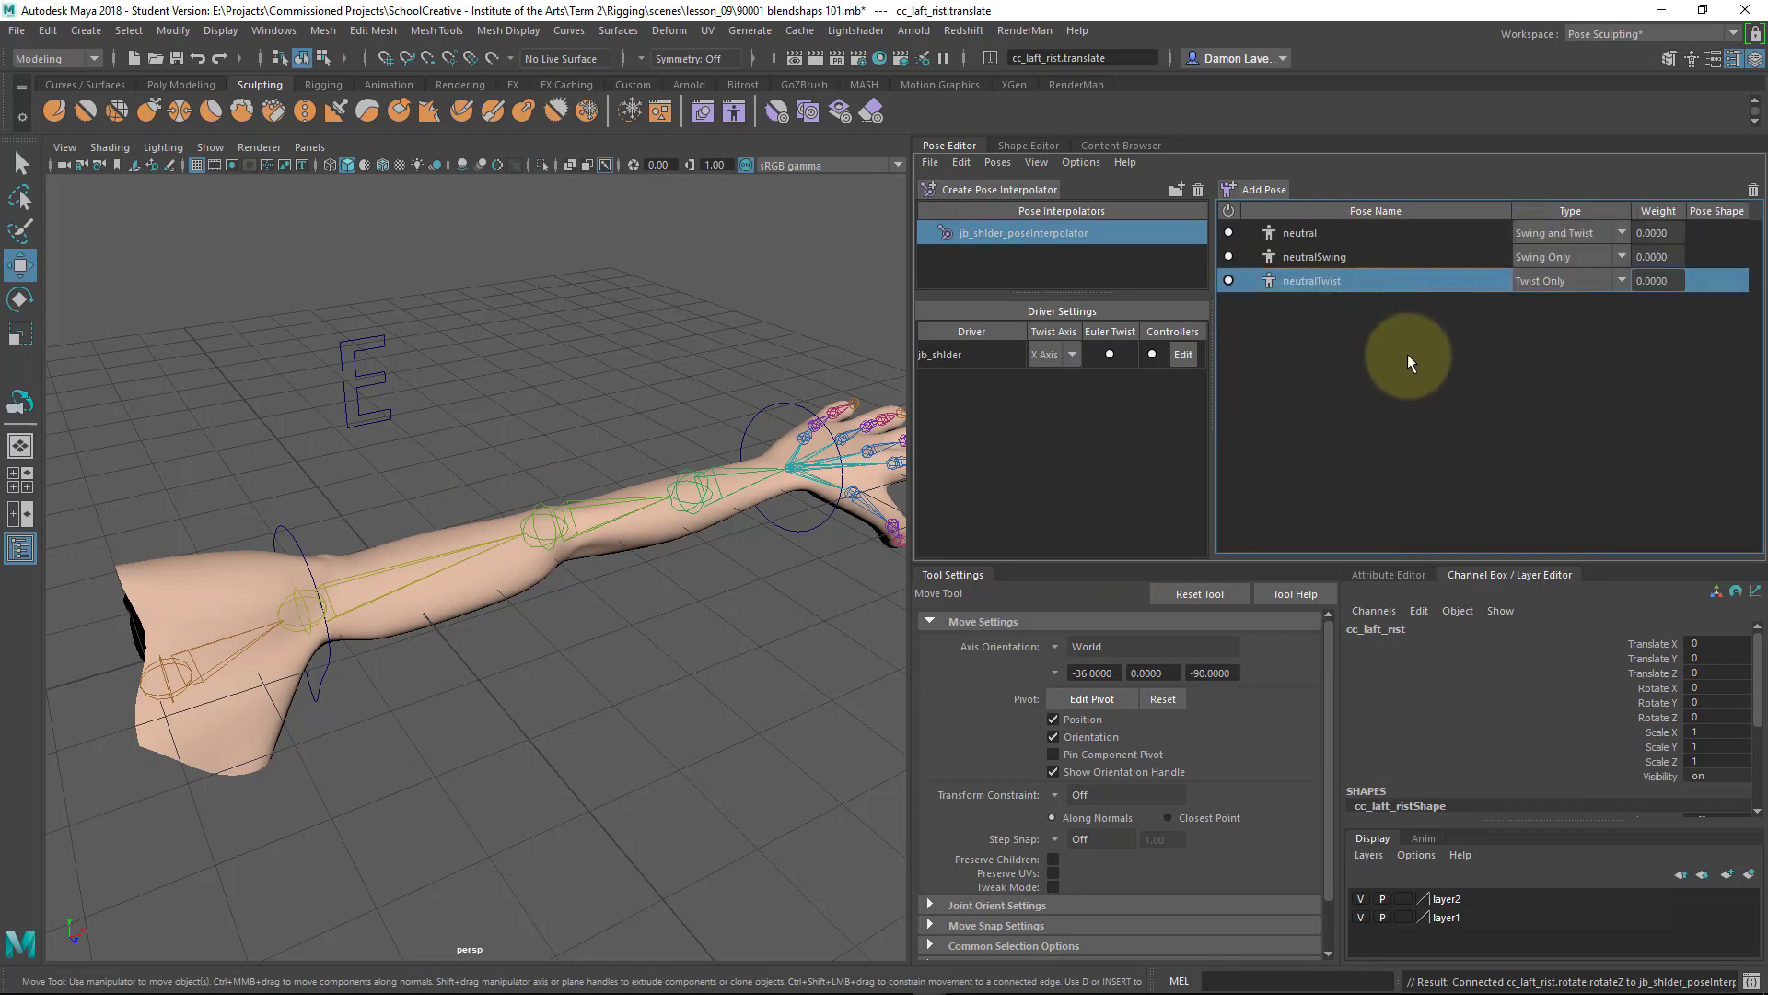
Test-bend the arm with cc_laft_rist, then reset it by selecting the neutral pose.
{"action": "left_click", "coordinate": [774, 402]}
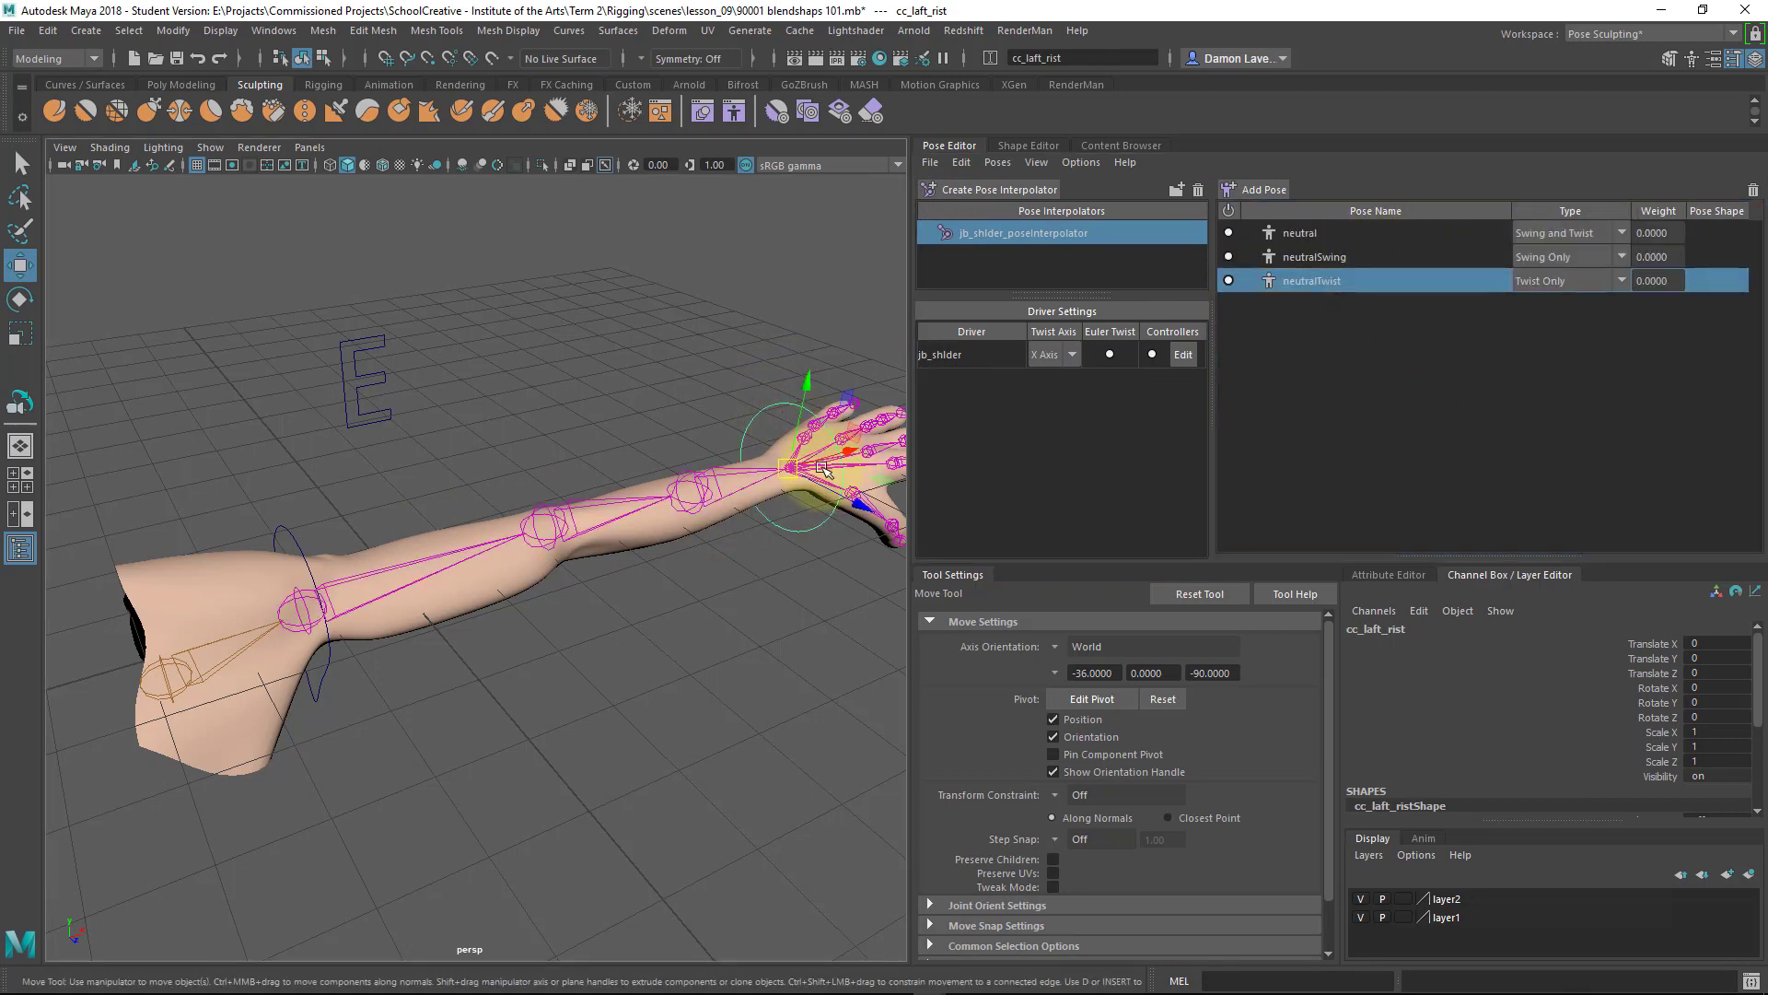
{"action": "left_click_drag", "start_coordinate": [803, 467], "coordinate": [531, 322]}
{"action": "left_click", "coordinate": [1297, 233]}
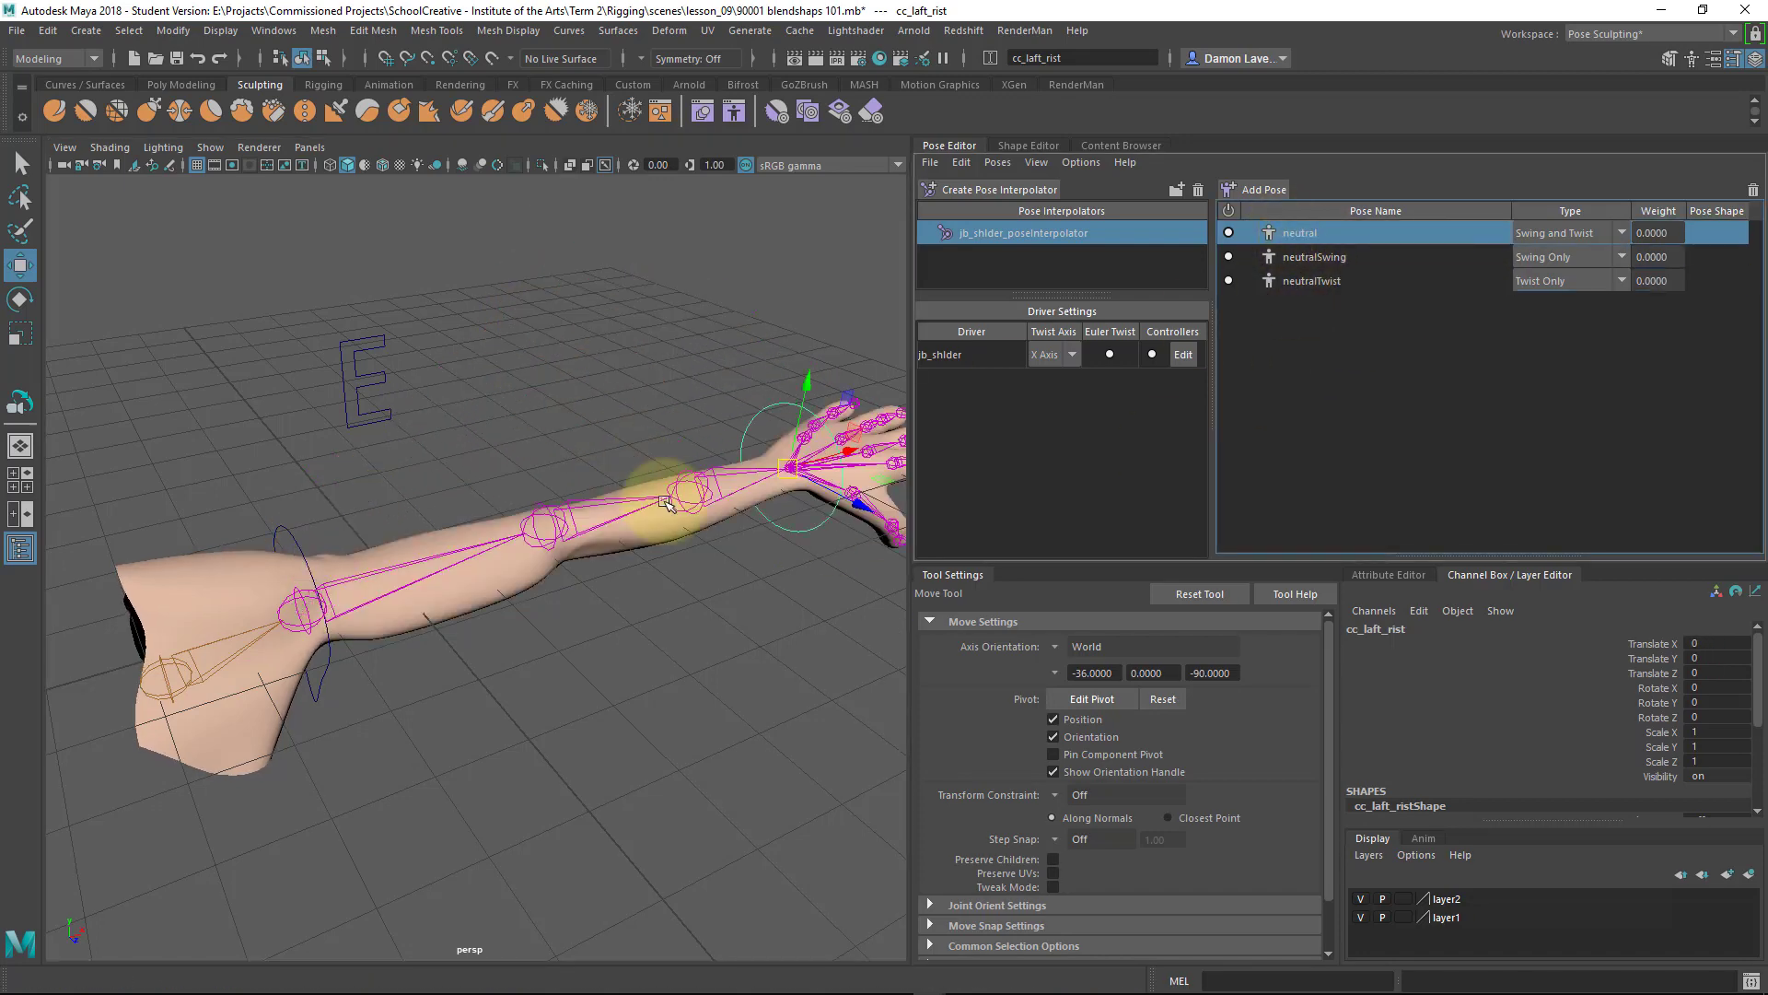
{"action": "left_click_drag", "start_coordinate": [585, 565], "coordinate": [561, 474], "text": "alt"}
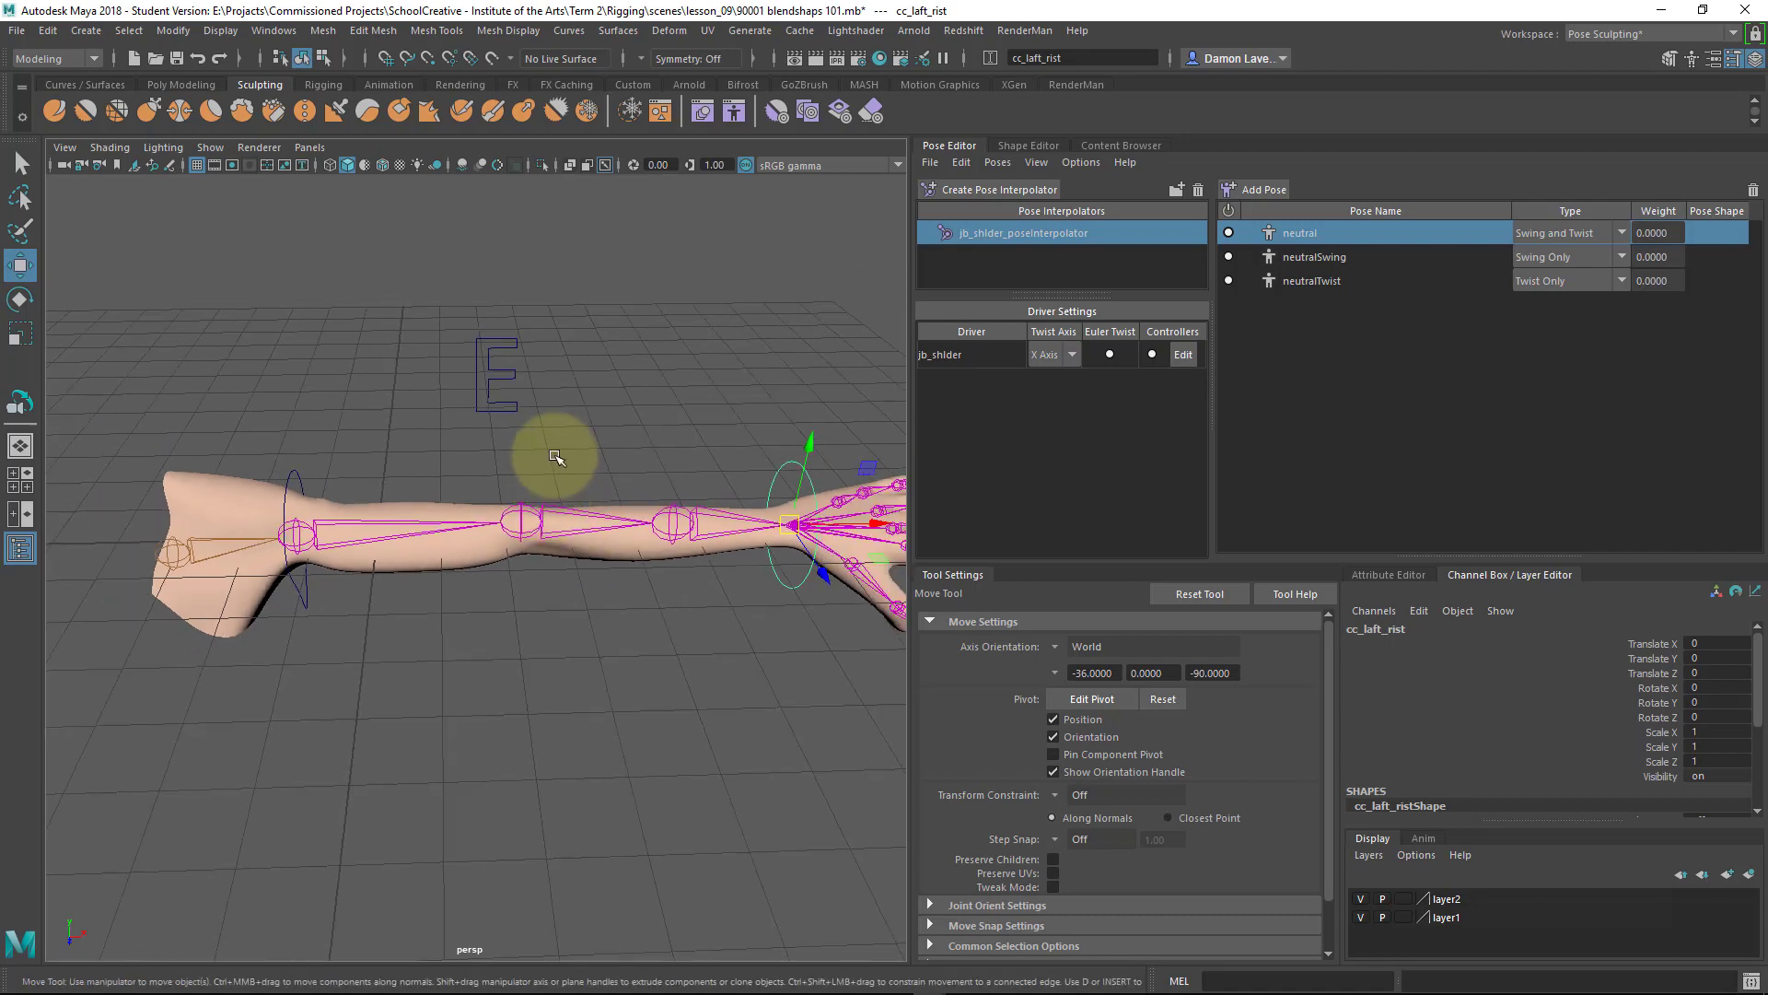
{"action": "left_click_drag", "start_coordinate": [485, 632], "coordinate": [643, 513], "text": "alt"}
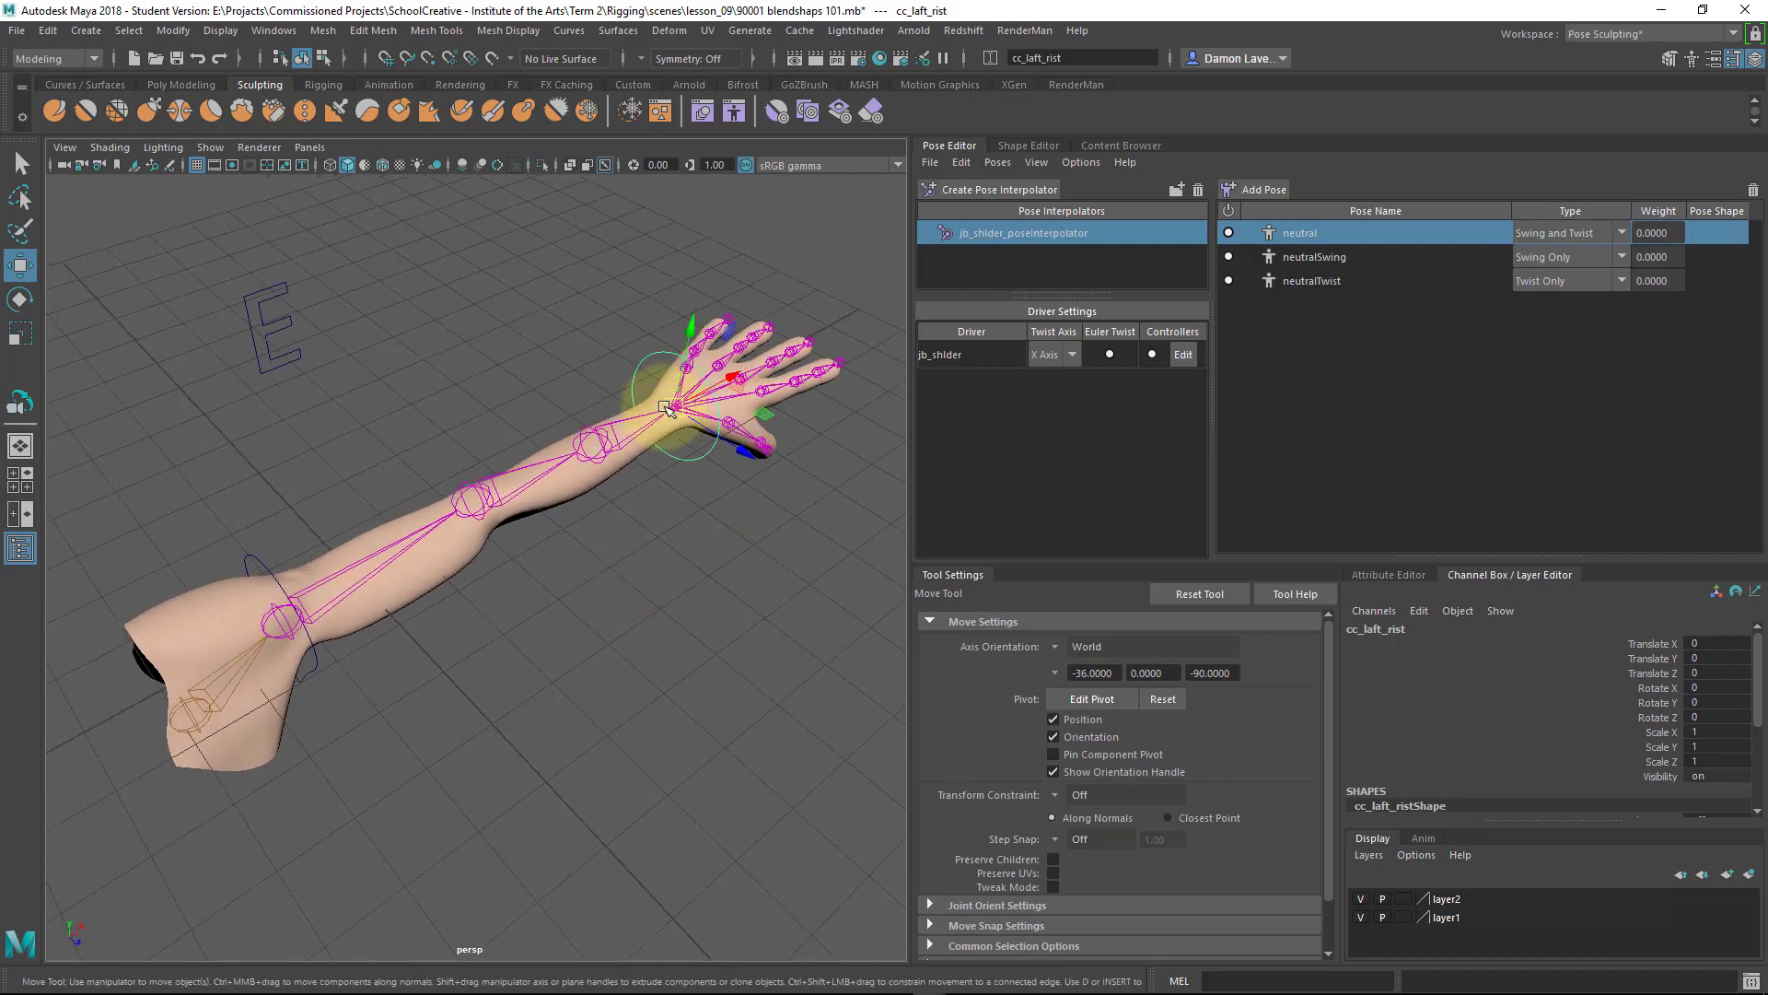
Drag cc_laft_rist to bend the elbow, then lower it until the arm hangs down.
{"action": "left_click_drag", "start_coordinate": [634, 429], "coordinate": [356, 659]}
{"action": "right_click_drag", "start_coordinate": [356, 659], "coordinate": [469, 585], "text": "alt"}
{"action": "left_click_drag", "start_coordinate": [469, 586], "coordinate": [454, 375], "text": "alt"}
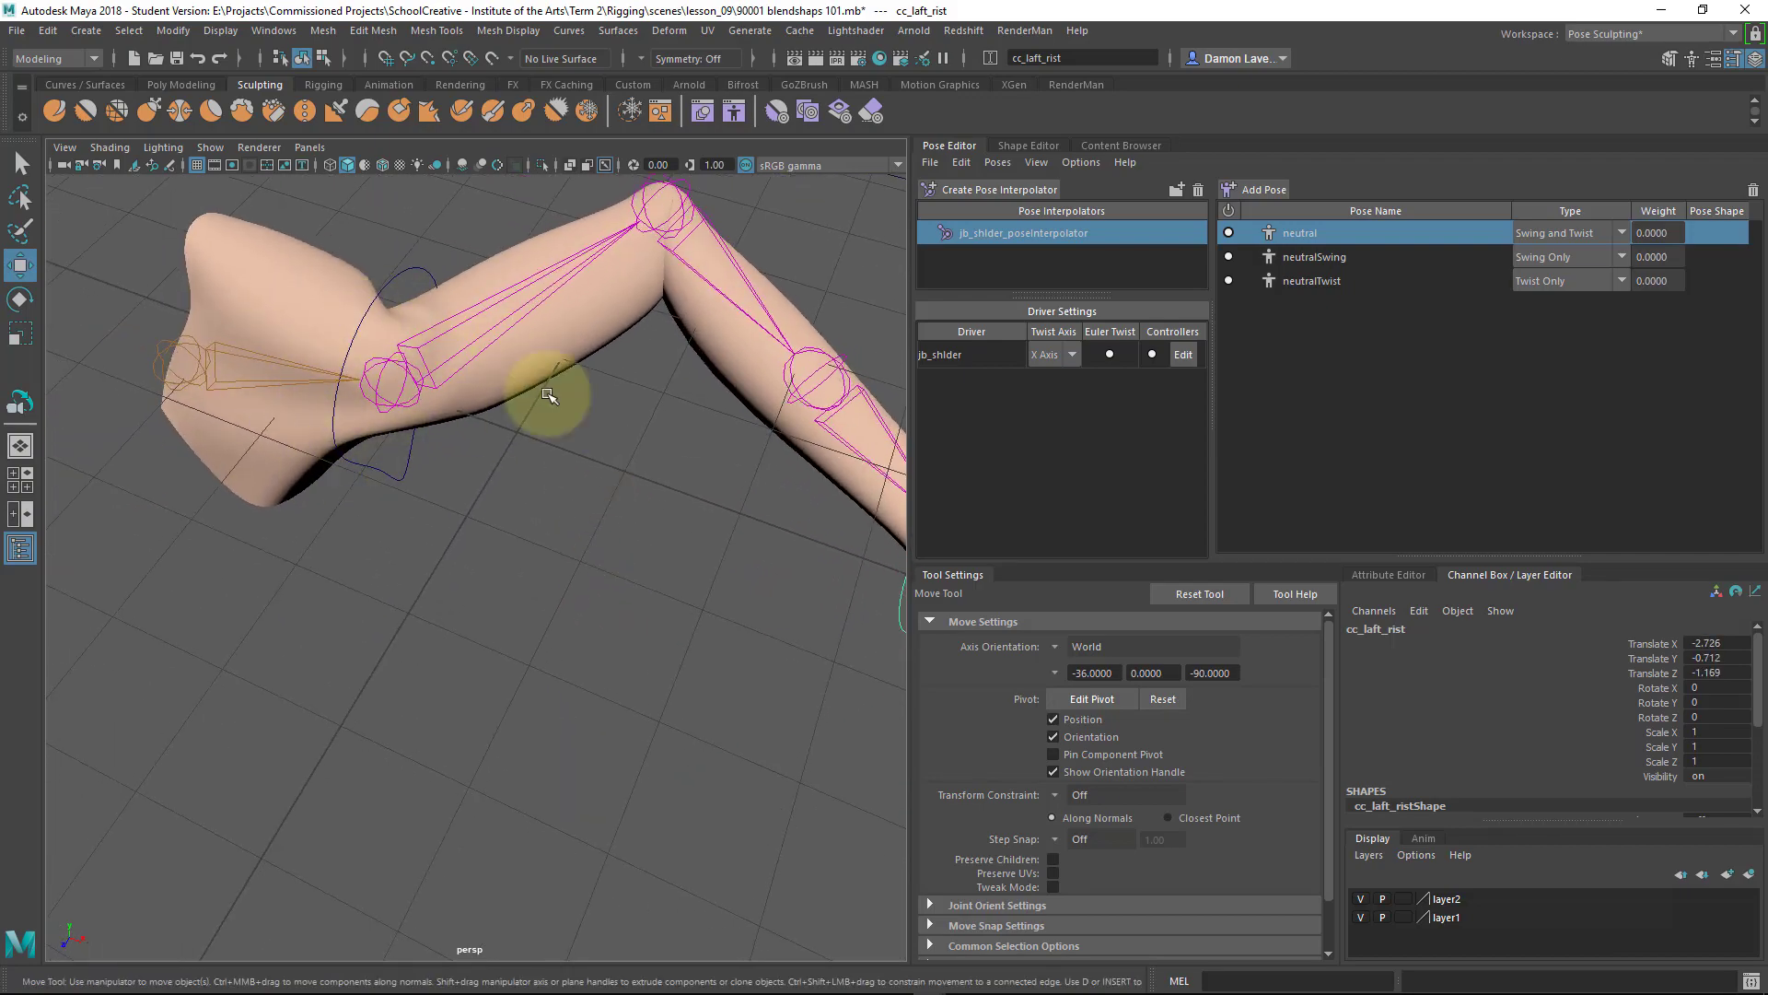
{"action": "left_click_drag", "start_coordinate": [365, 428], "coordinate": [503, 457], "text": "alt"}
{"action": "right_click_drag", "start_coordinate": [417, 569], "coordinate": [400, 385], "text": "alt"}
{"action": "left_click_drag", "start_coordinate": [597, 546], "coordinate": [433, 828]}
{"action": "left_click_drag", "start_coordinate": [683, 643], "coordinate": [517, 611], "text": "alt"}
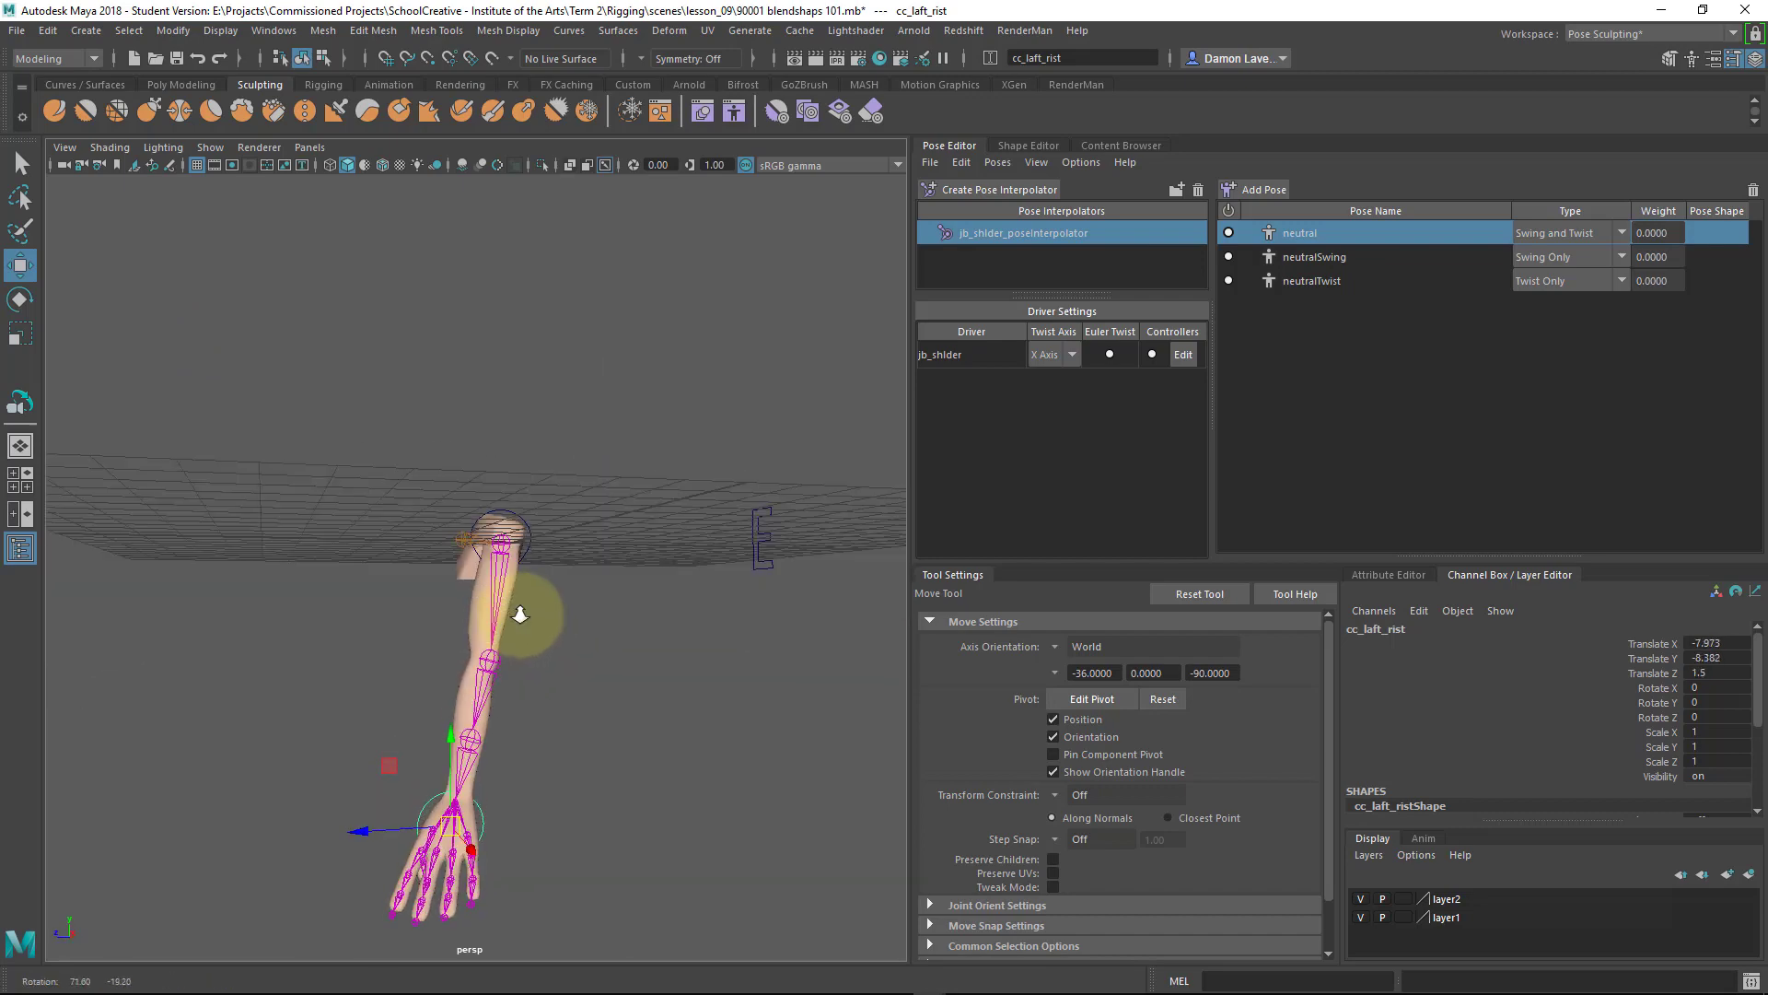
Orbit and zoom to inspect the shoulder and forearm of the lowered arm.
{"action": "right_click_drag", "start_coordinate": [517, 612], "coordinate": [651, 627], "text": "alt"}
{"action": "left_click_drag", "start_coordinate": [651, 627], "coordinate": [738, 632], "text": "alt"}
{"action": "right_click_drag", "start_coordinate": [738, 632], "coordinate": [844, 702], "text": "alt"}
{"action": "left_click_drag", "start_coordinate": [845, 703], "coordinate": [644, 285], "text": "alt"}
{"action": "left_click_drag", "start_coordinate": [588, 404], "coordinate": [577, 461], "text": "alt"}
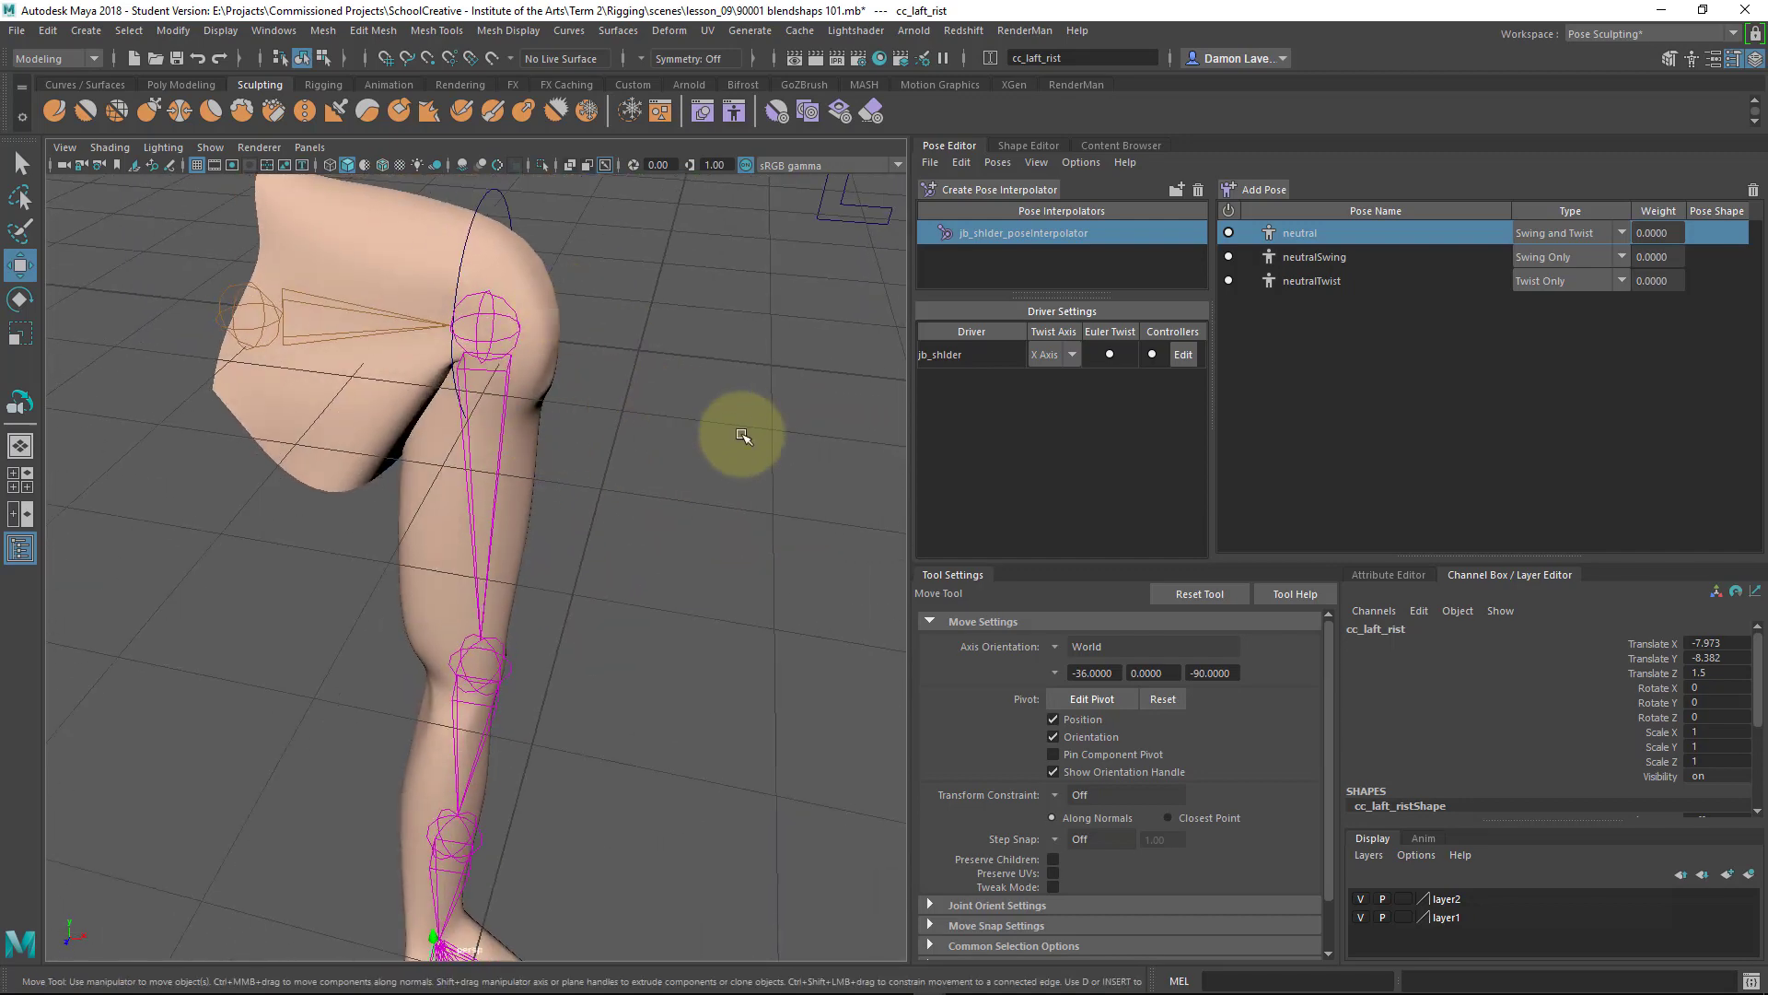
{"action": "right_click_drag", "start_coordinate": [703, 454], "coordinate": [692, 369], "text": "alt"}
{"action": "left_click_drag", "start_coordinate": [611, 612], "coordinate": [671, 466], "text": "alt"}
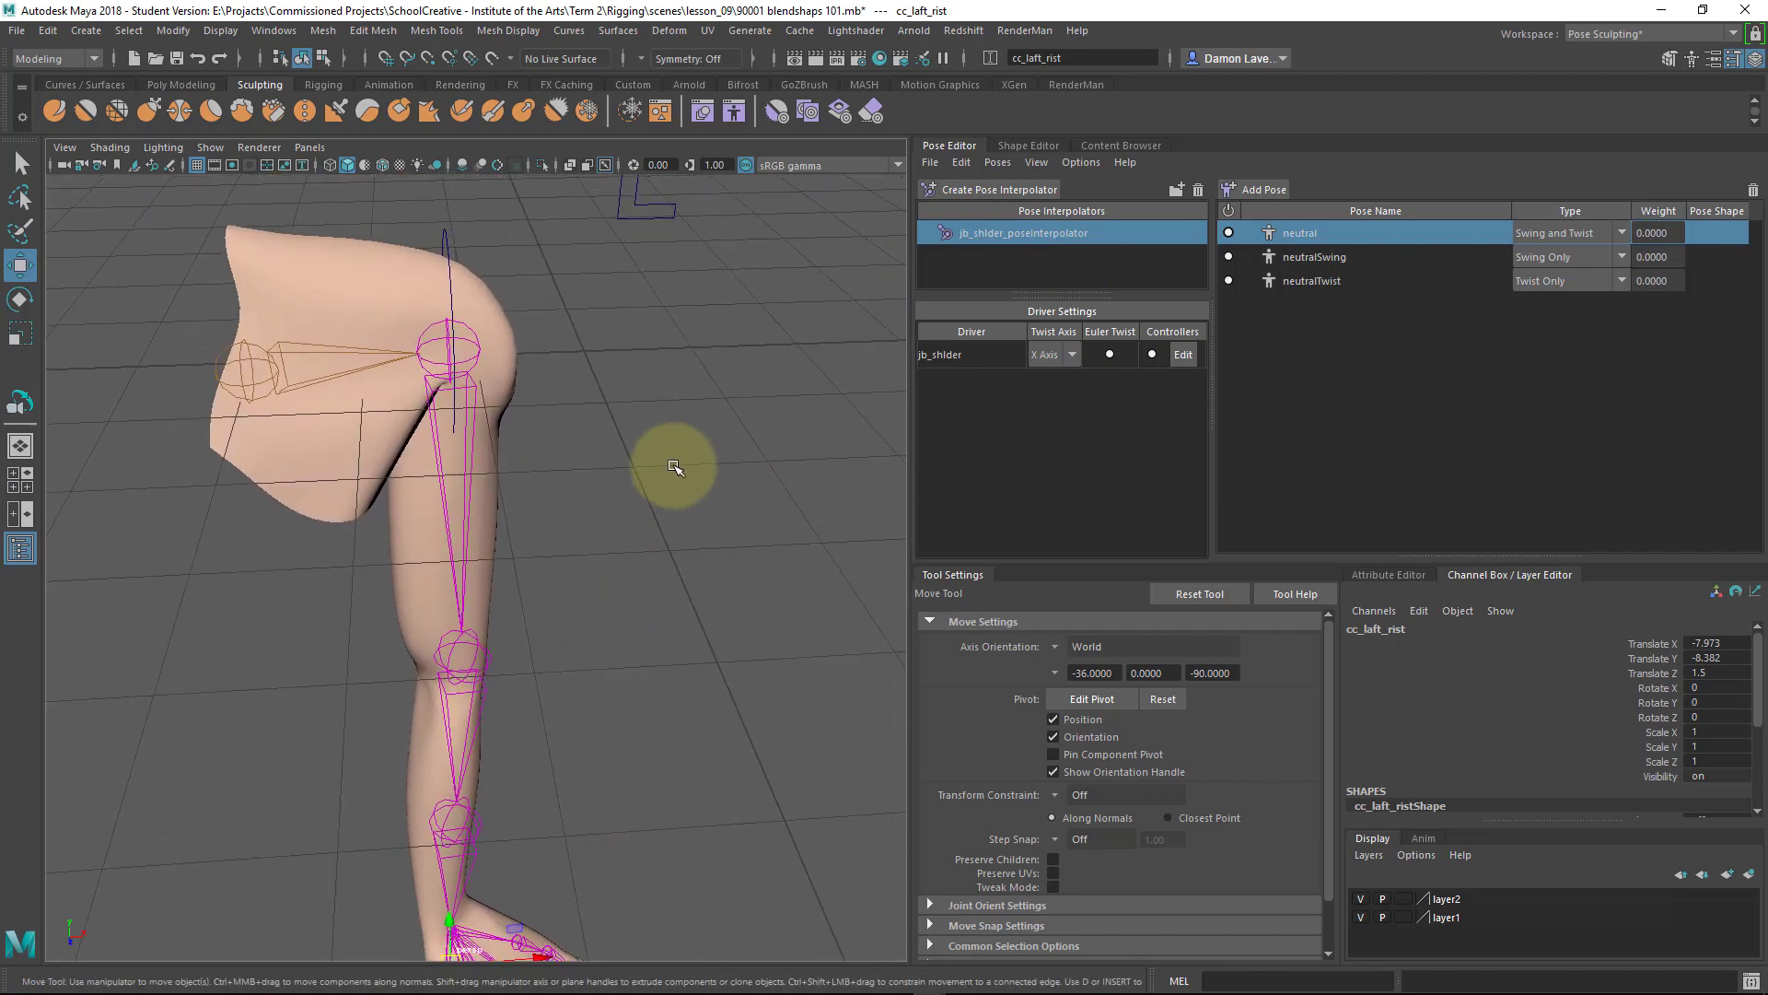
Add a pose with reset settings named blendShape_sholder_down and create its pose shape.
{"action": "left_click", "coordinate": [1261, 191]}
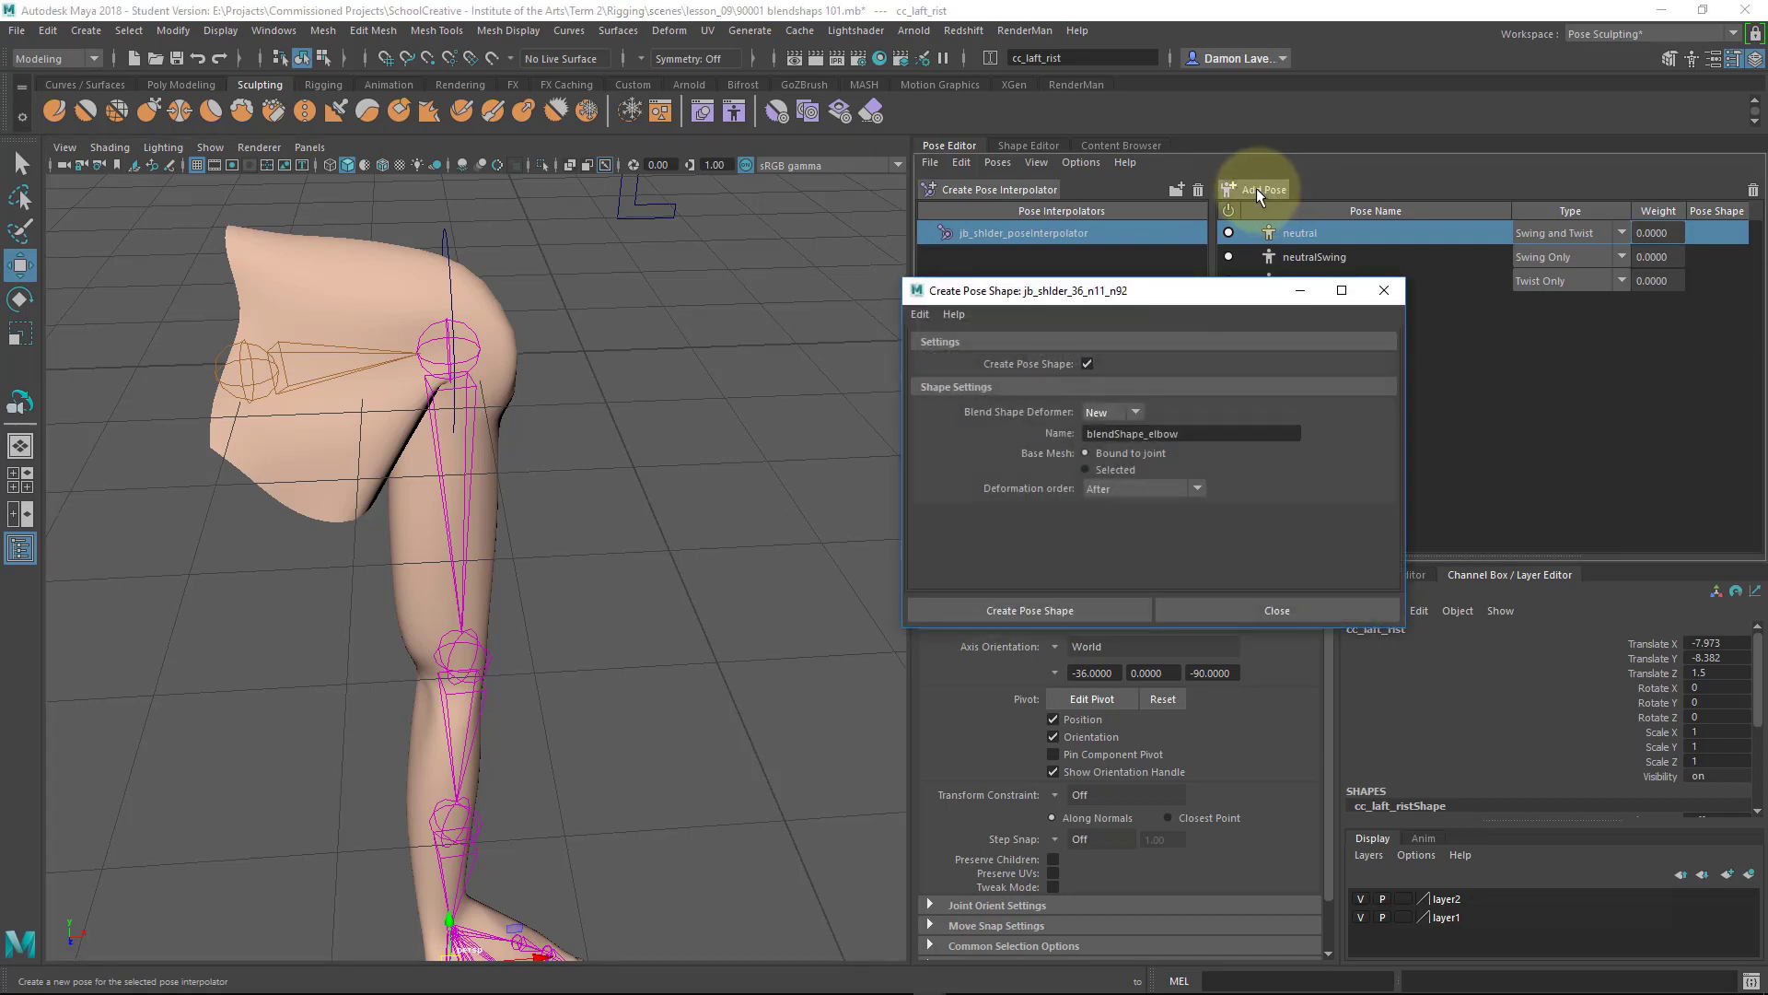
{"action": "left_click", "coordinate": [917, 314]}
{"action": "left_click", "coordinate": [935, 352]}
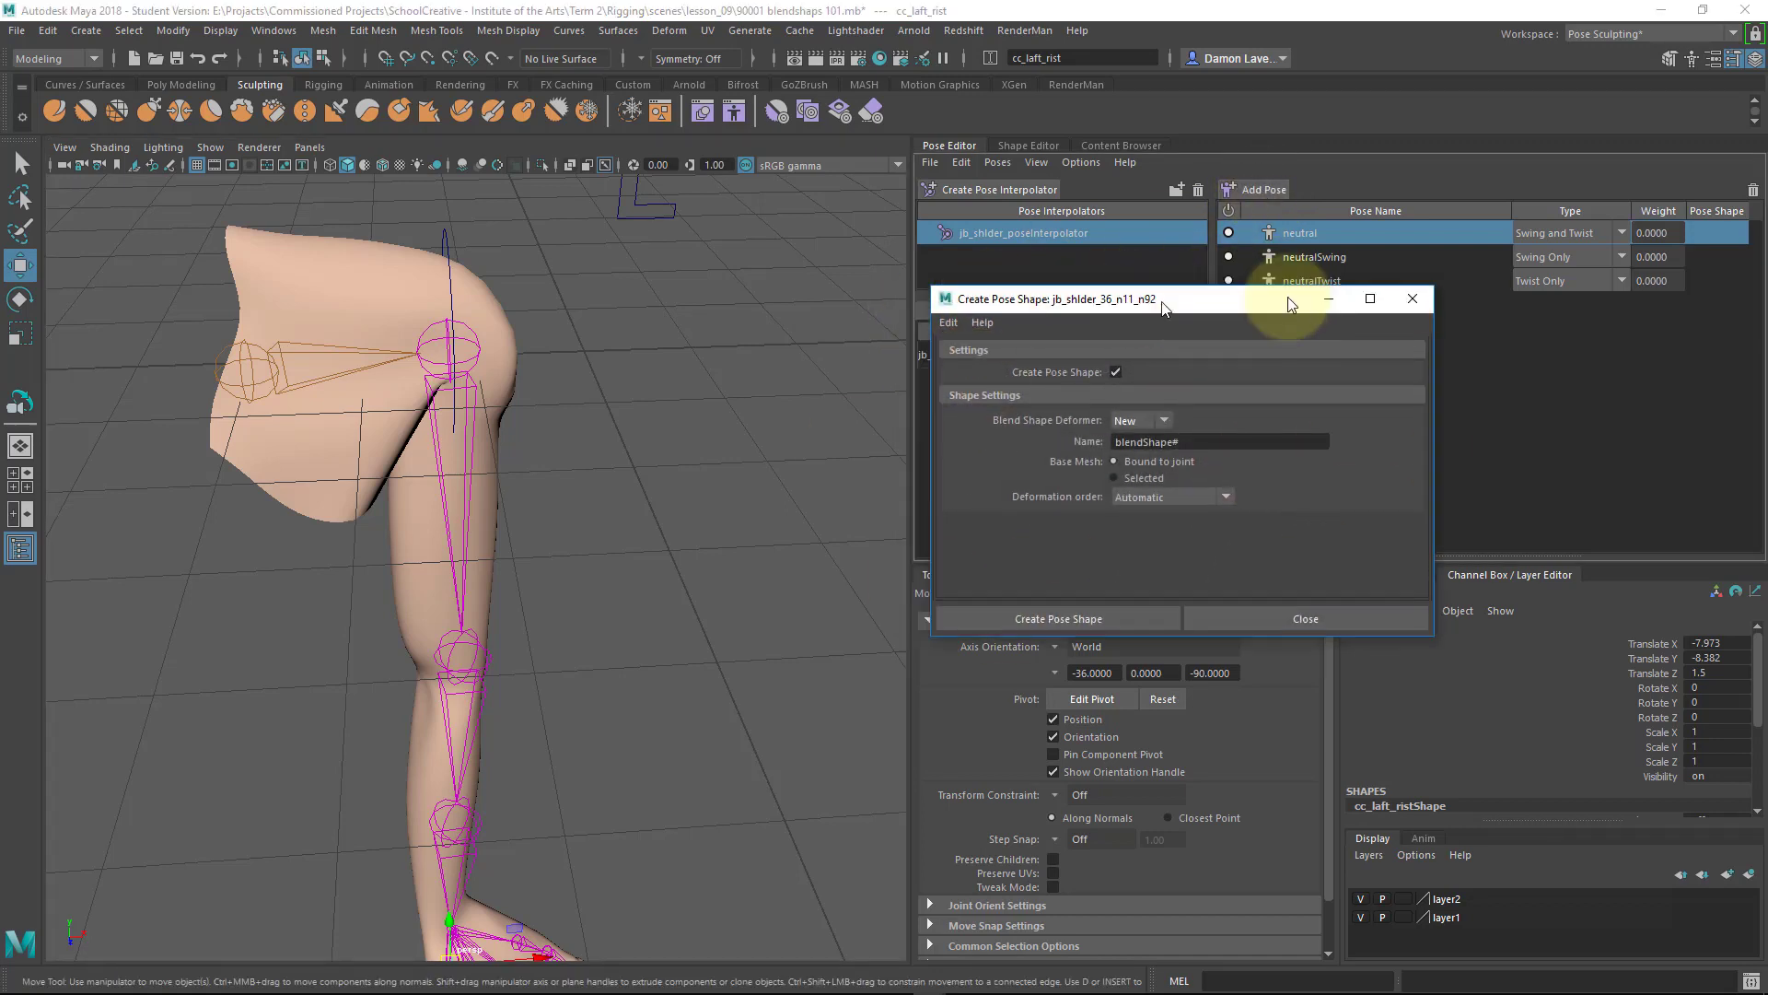
{"action": "left_click_drag", "start_coordinate": [1236, 309], "coordinate": [1253, 249]}
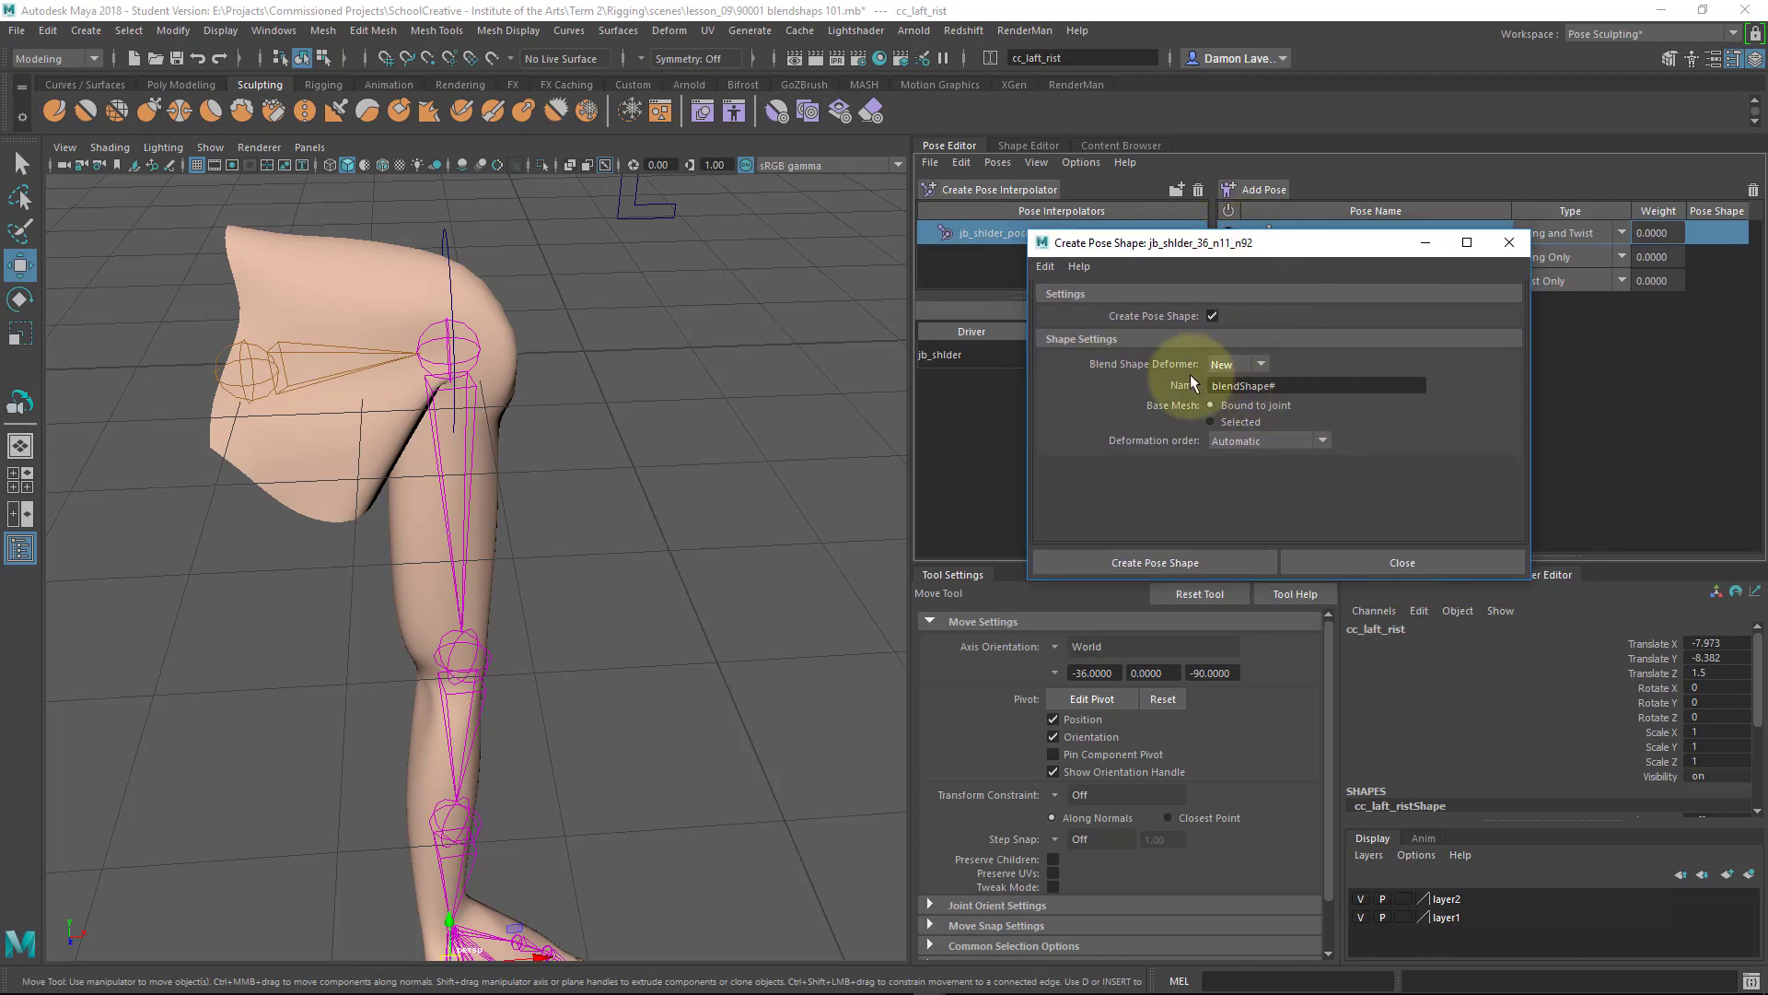
{"action": "left_click", "coordinate": [1266, 385]}
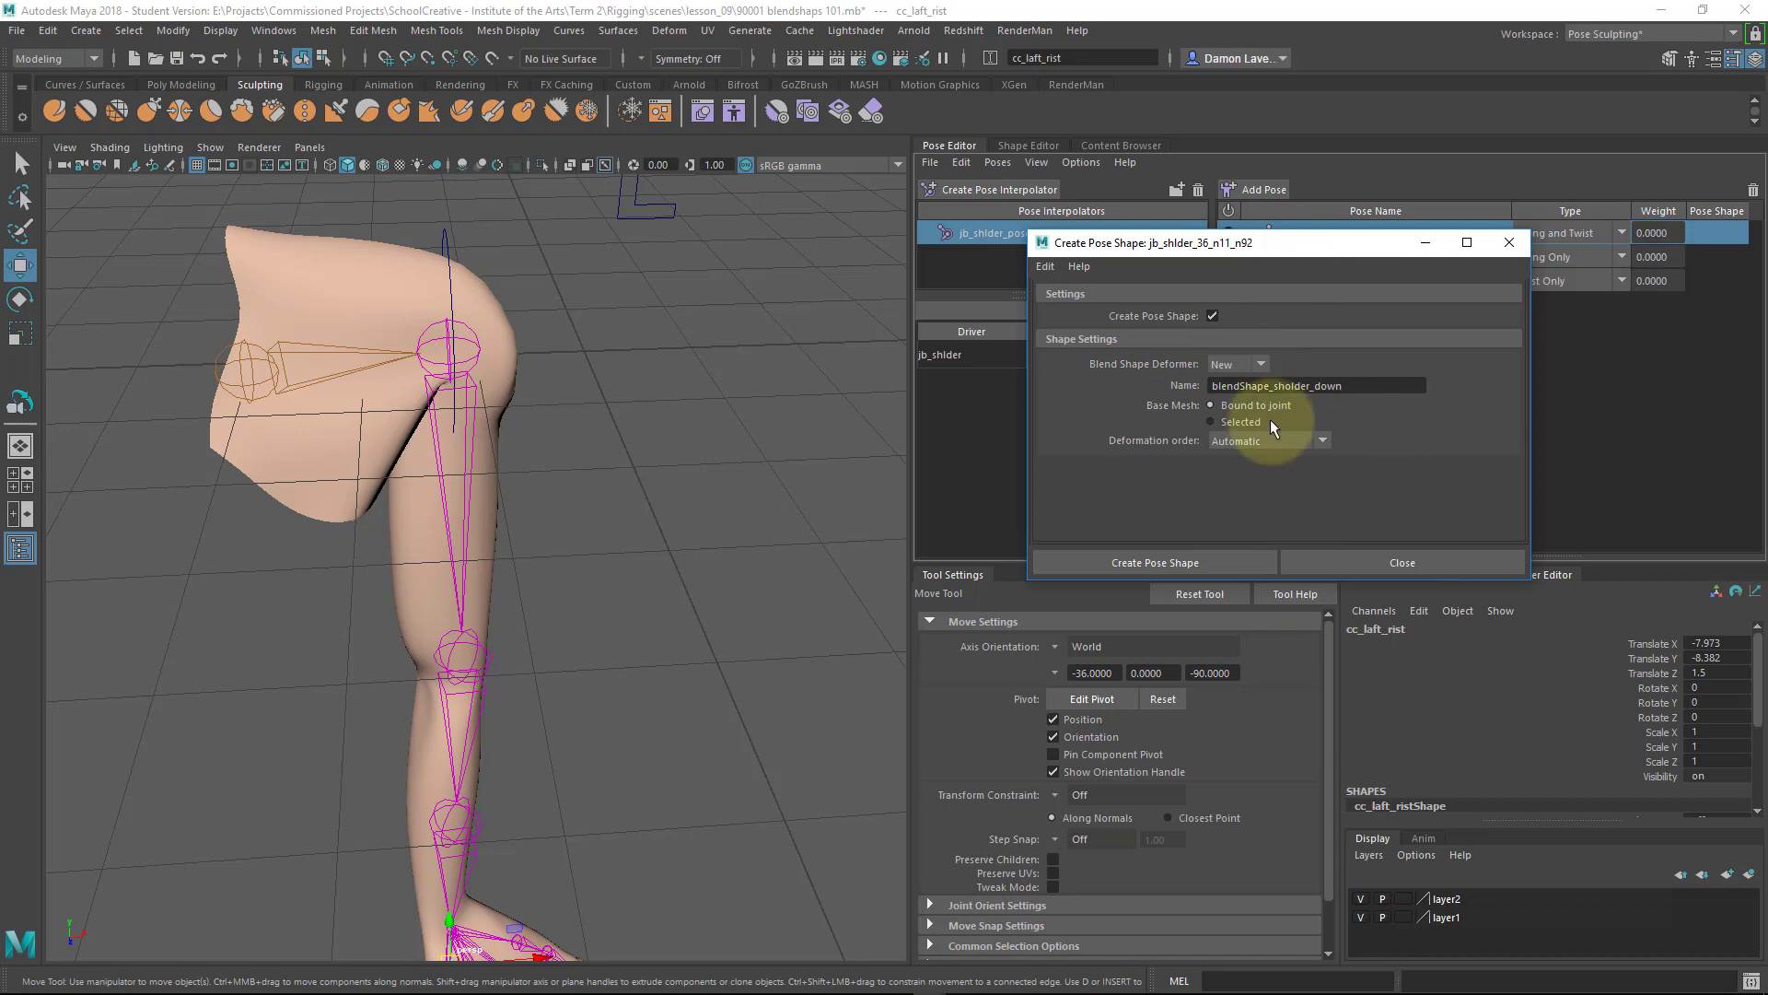
{"action": "left_click_drag", "start_coordinate": [1291, 246], "coordinate": [694, 186]}
{"action": "left_click", "coordinate": [644, 502]}
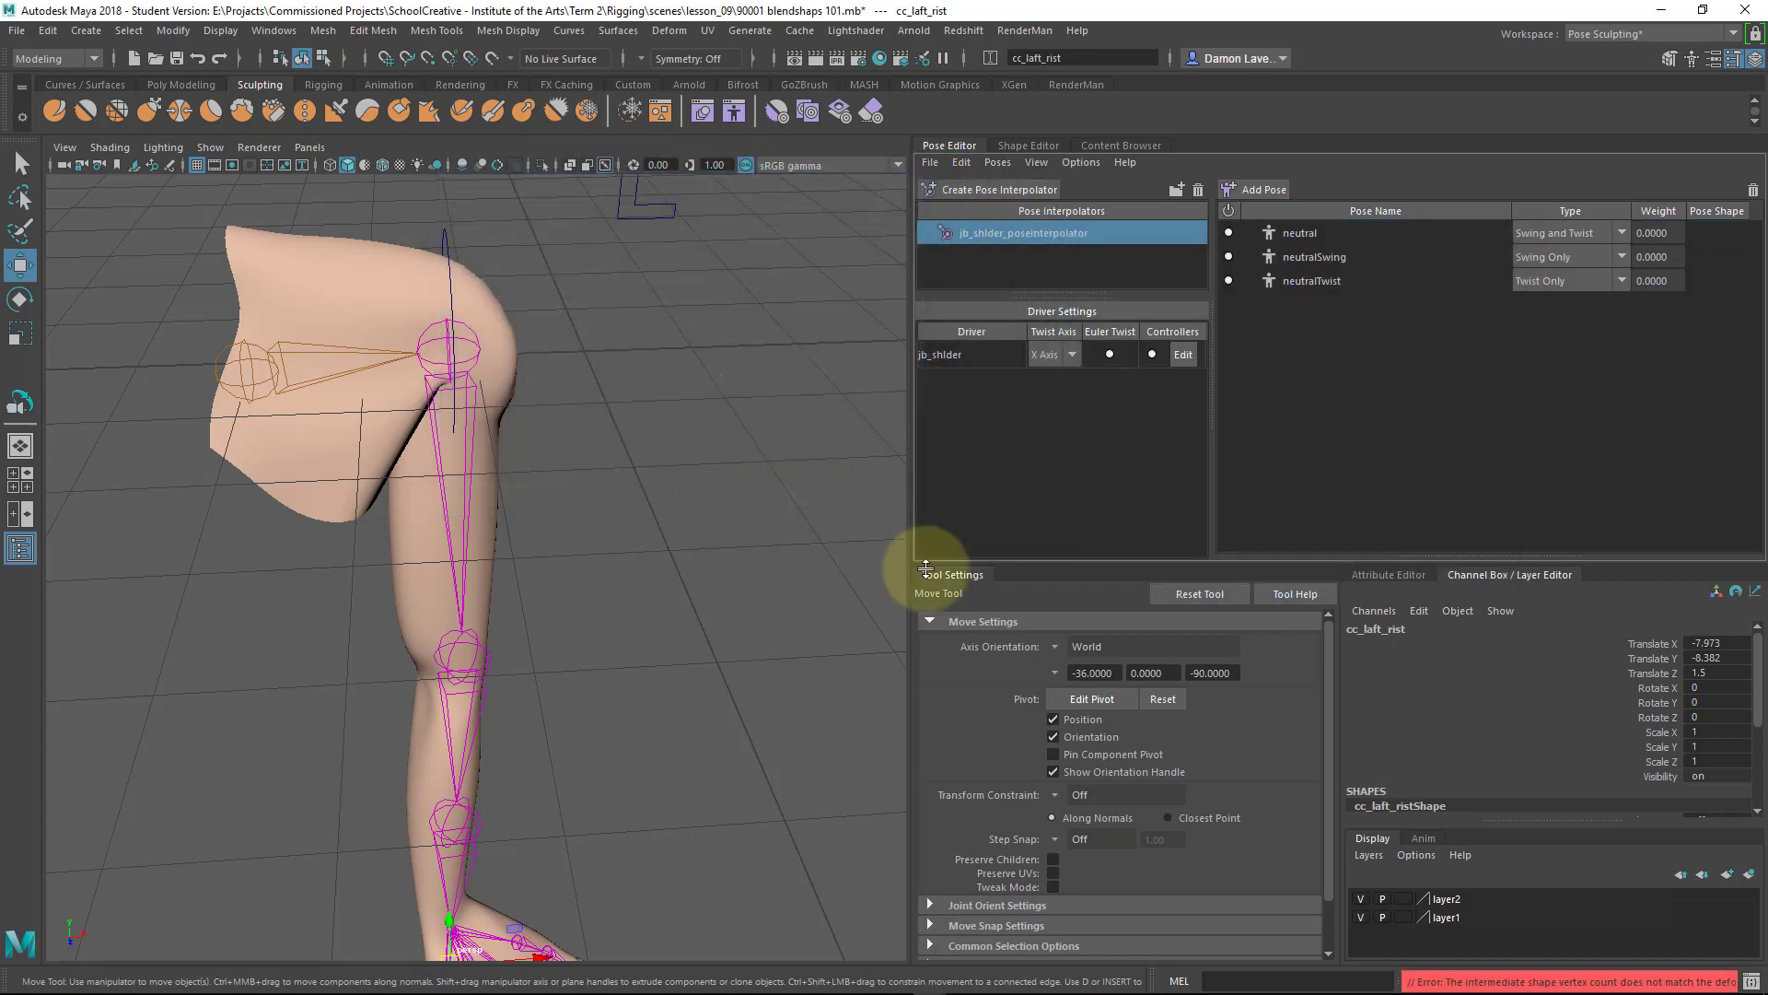
{"action": "left_click", "coordinate": [1750, 983]}
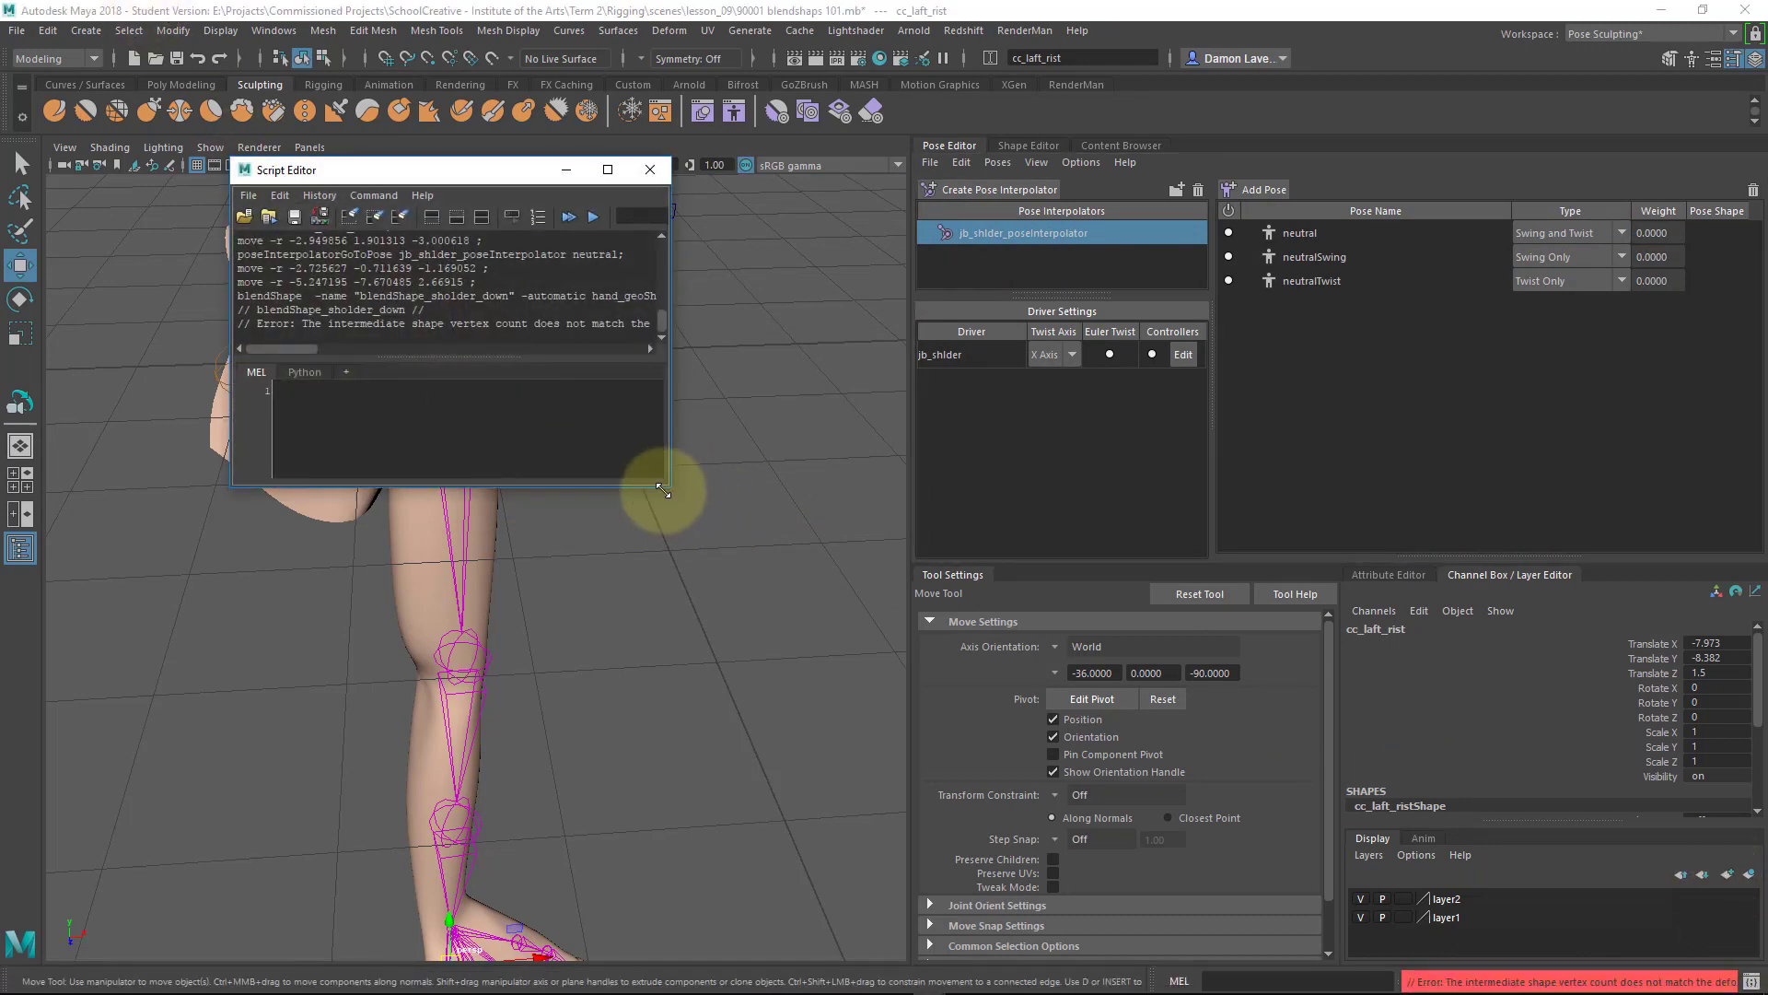
{"action": "left_click_drag", "start_coordinate": [668, 489], "coordinate": [1181, 670]}
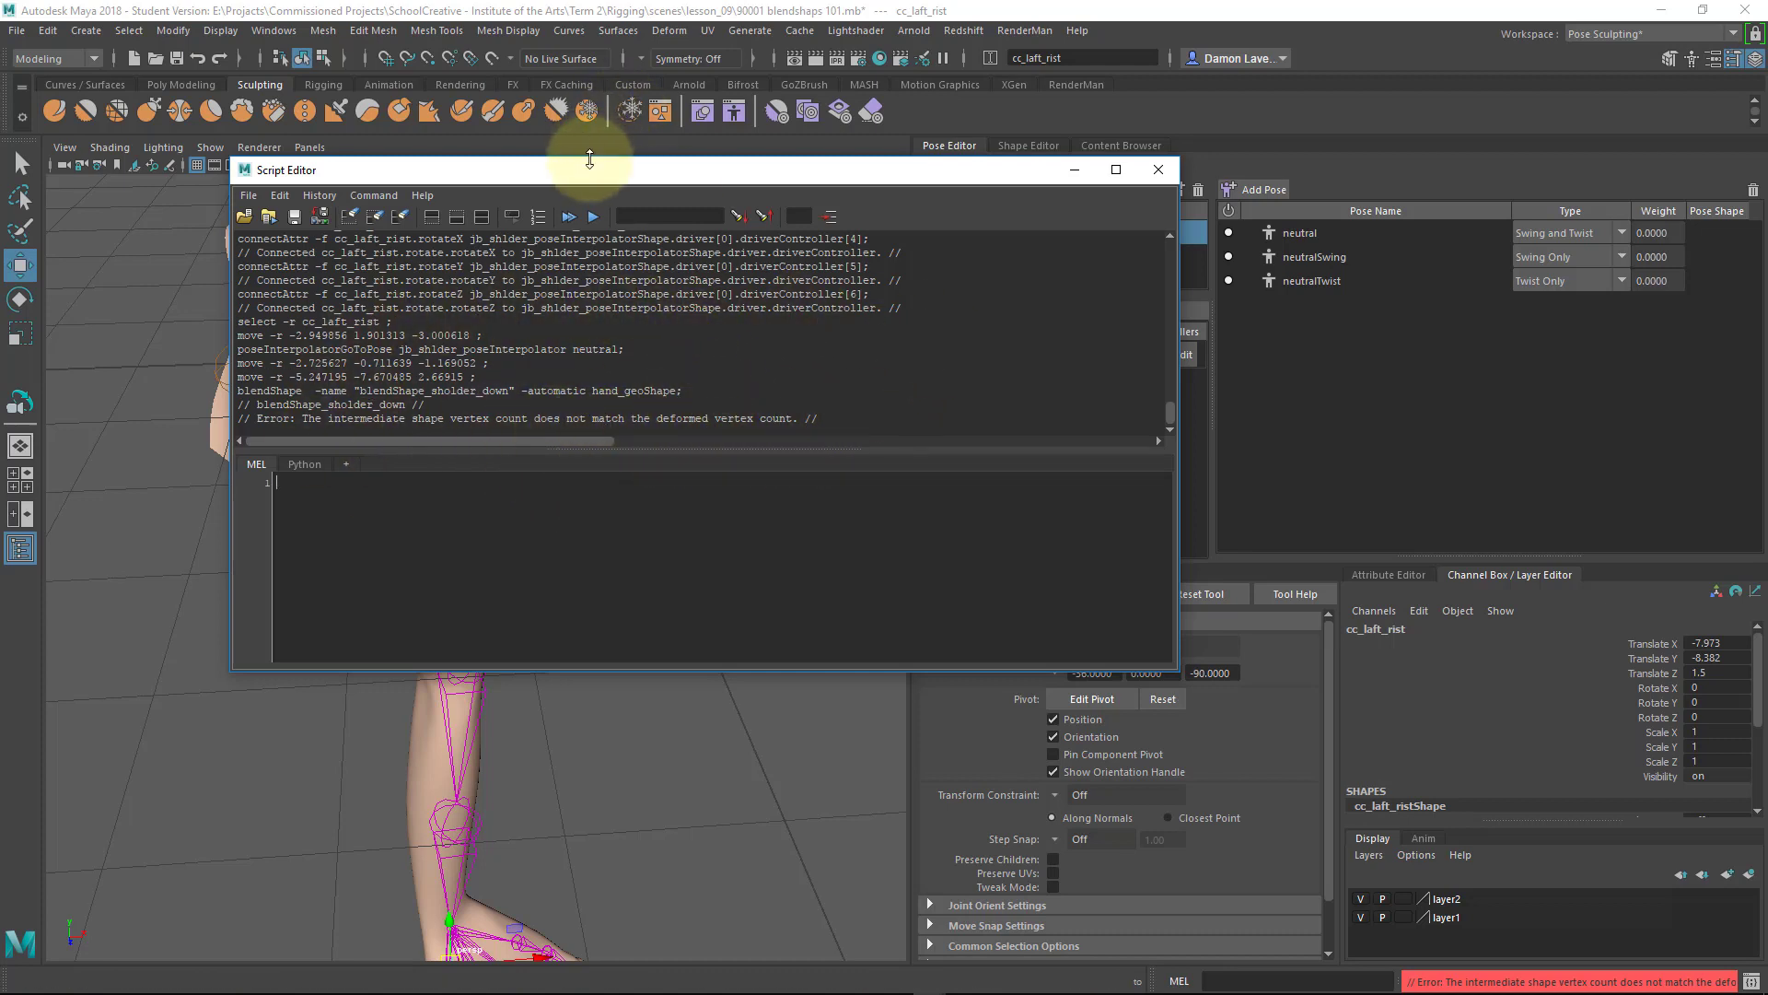
{"action": "left_click_drag", "start_coordinate": [600, 181], "coordinate": [1048, 299]}
{"action": "left_click", "coordinate": [685, 599]}
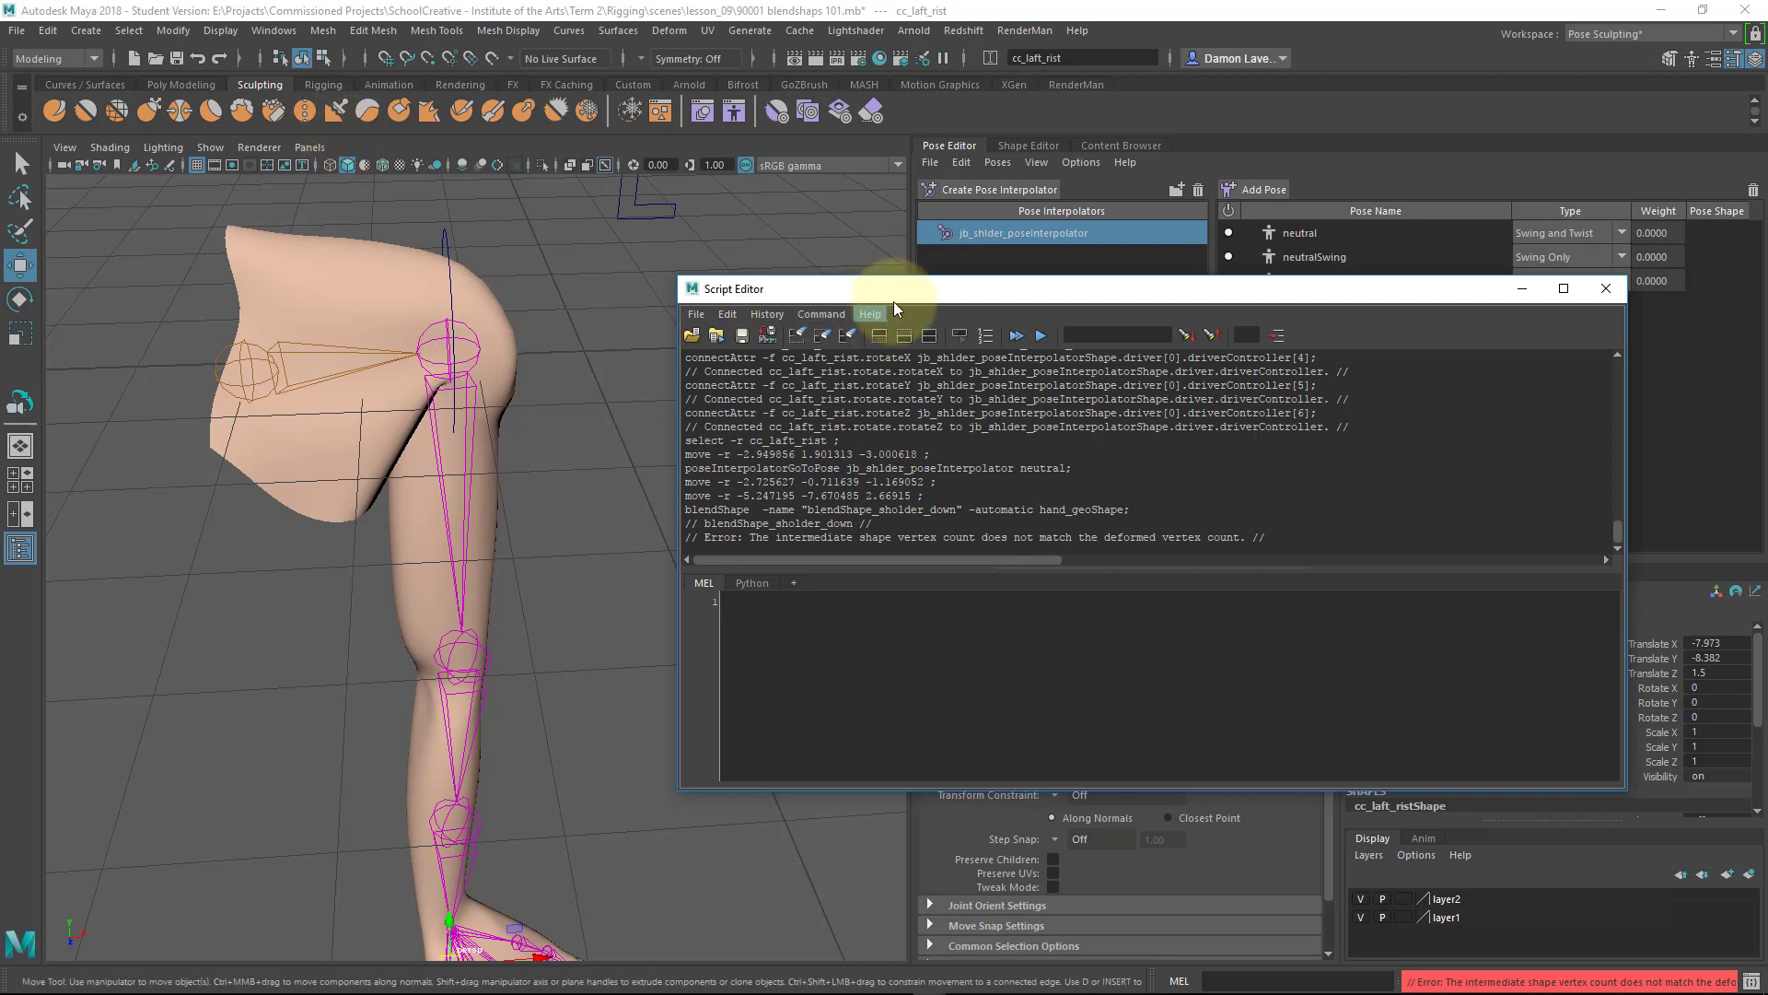
{"action": "left_click_drag", "start_coordinate": [917, 293], "coordinate": [793, 189]}
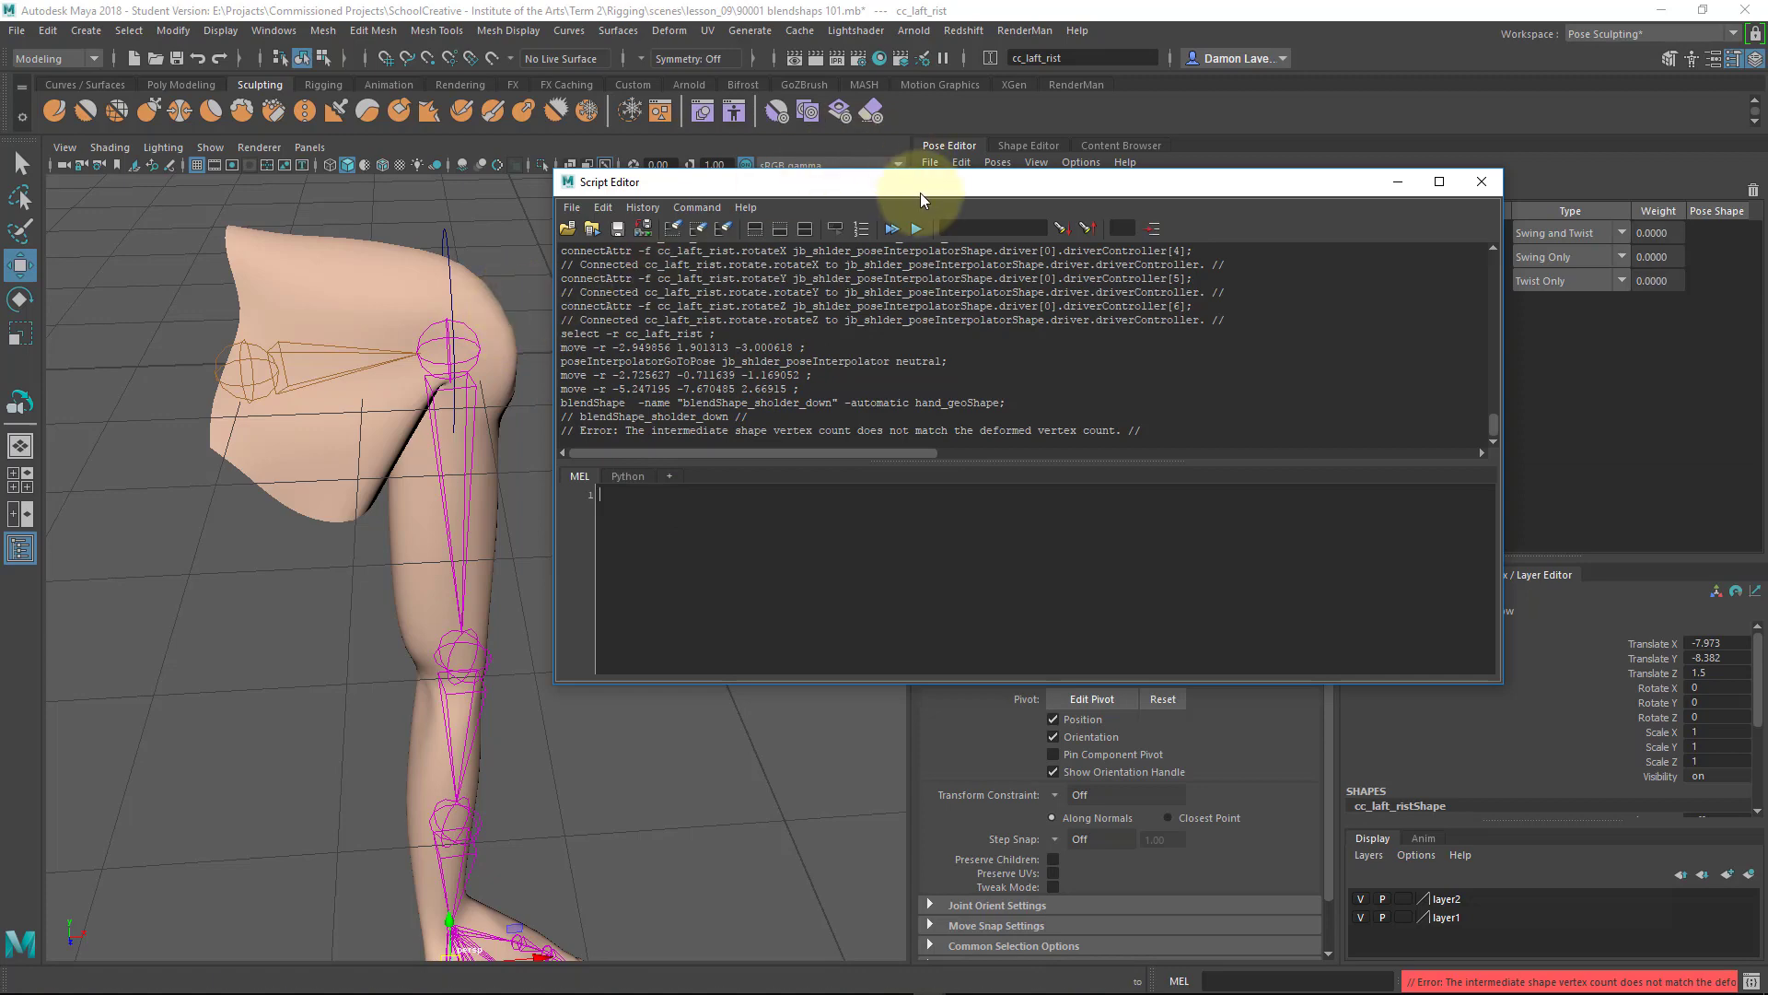
{"action": "left_click_drag", "start_coordinate": [930, 182], "coordinate": [930, 182]}
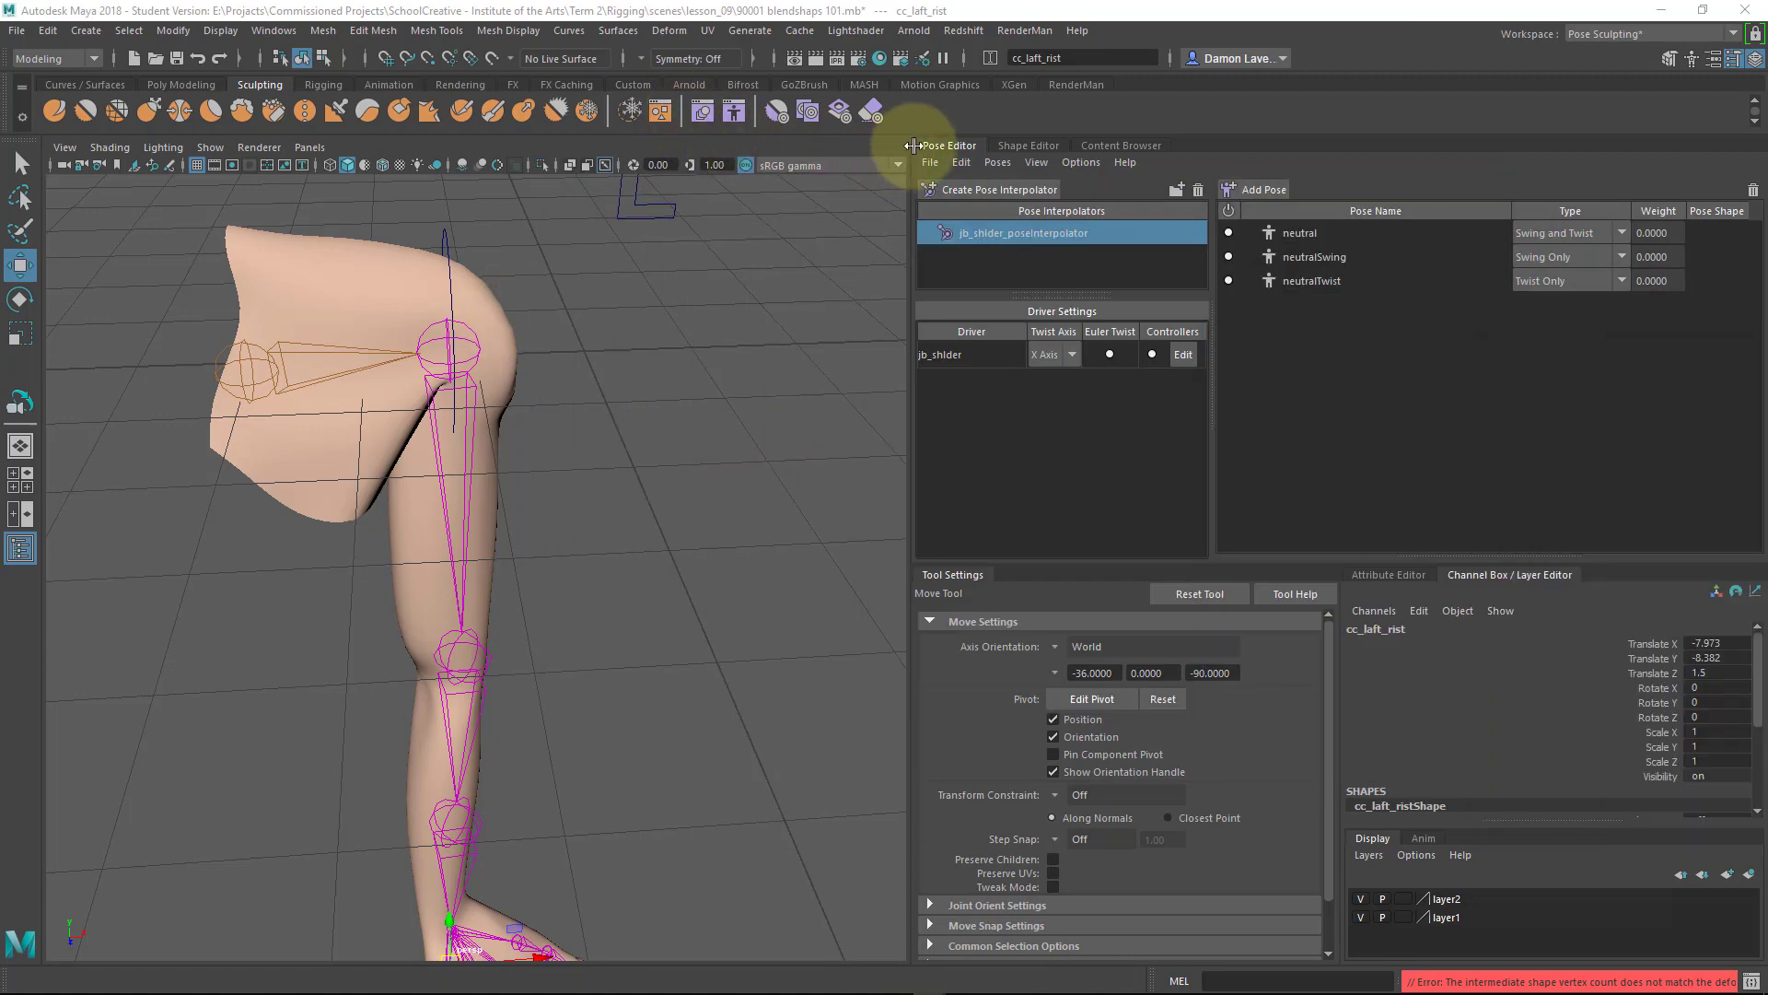
Delete the leftover blendShape_sholder_down entry in the Shape Editor, then return to the Pose Editor.
{"action": "left_click", "coordinate": [1023, 145]}
{"action": "left_click", "coordinate": [1036, 235]}
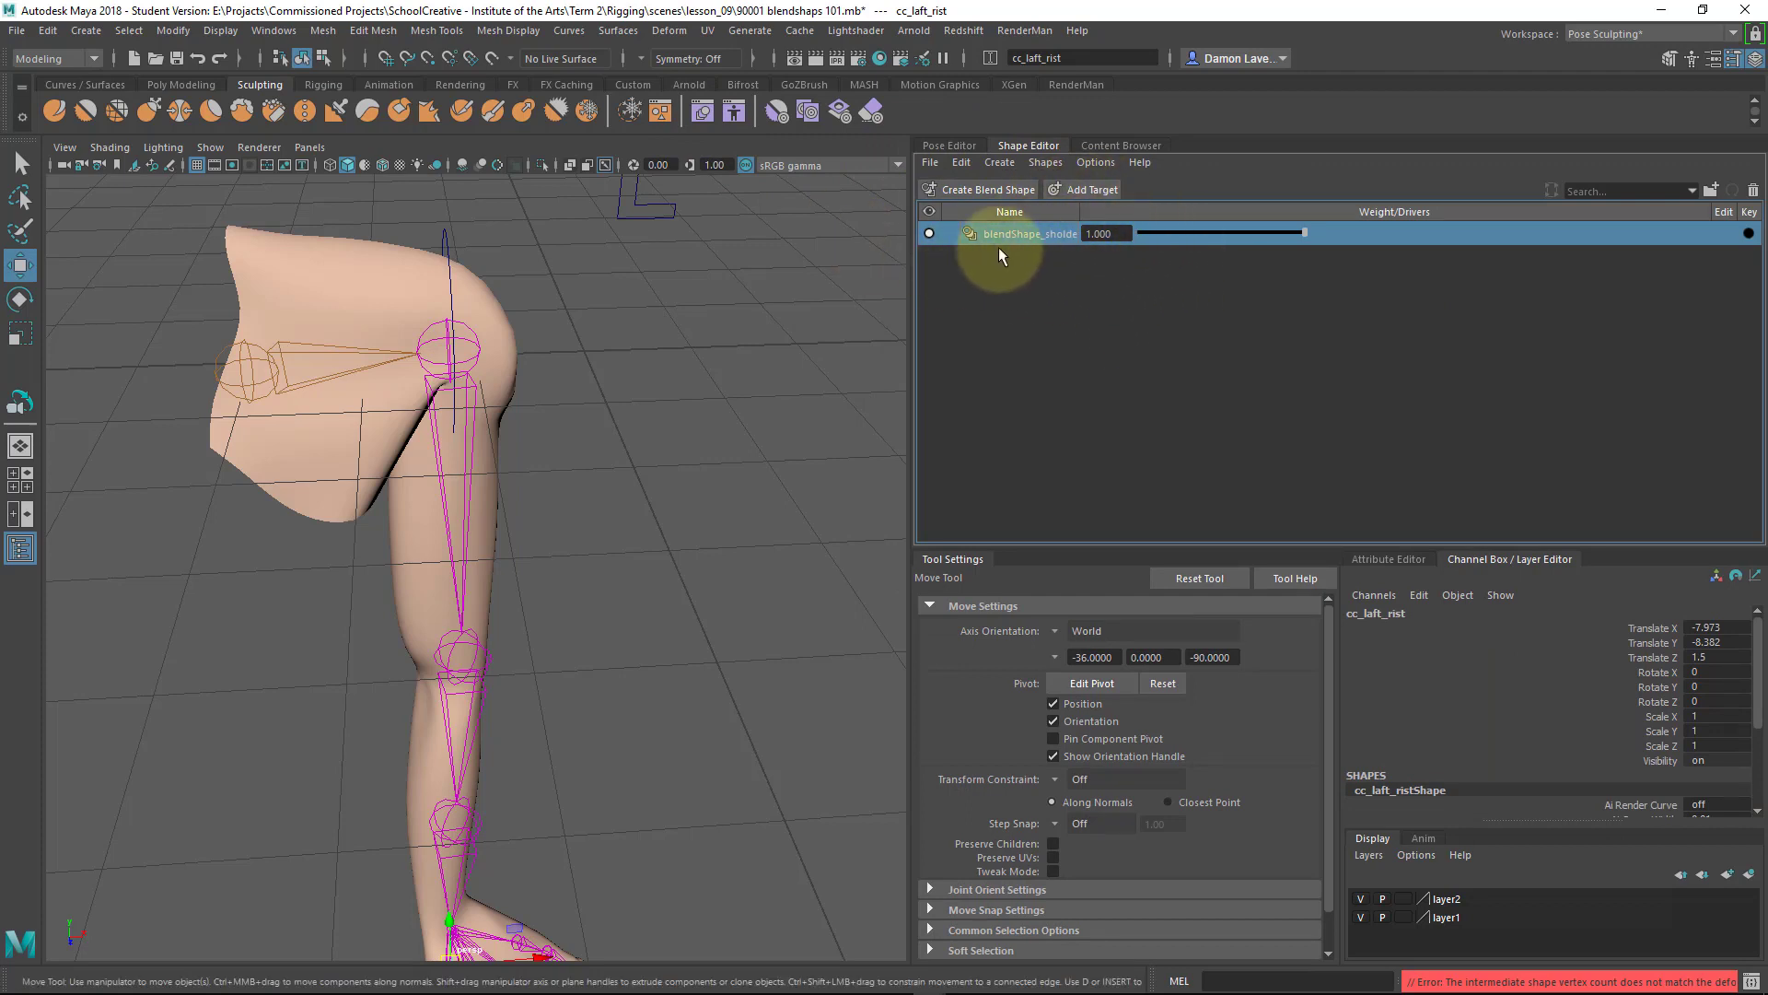
{"action": "left_click", "coordinate": [1753, 192]}
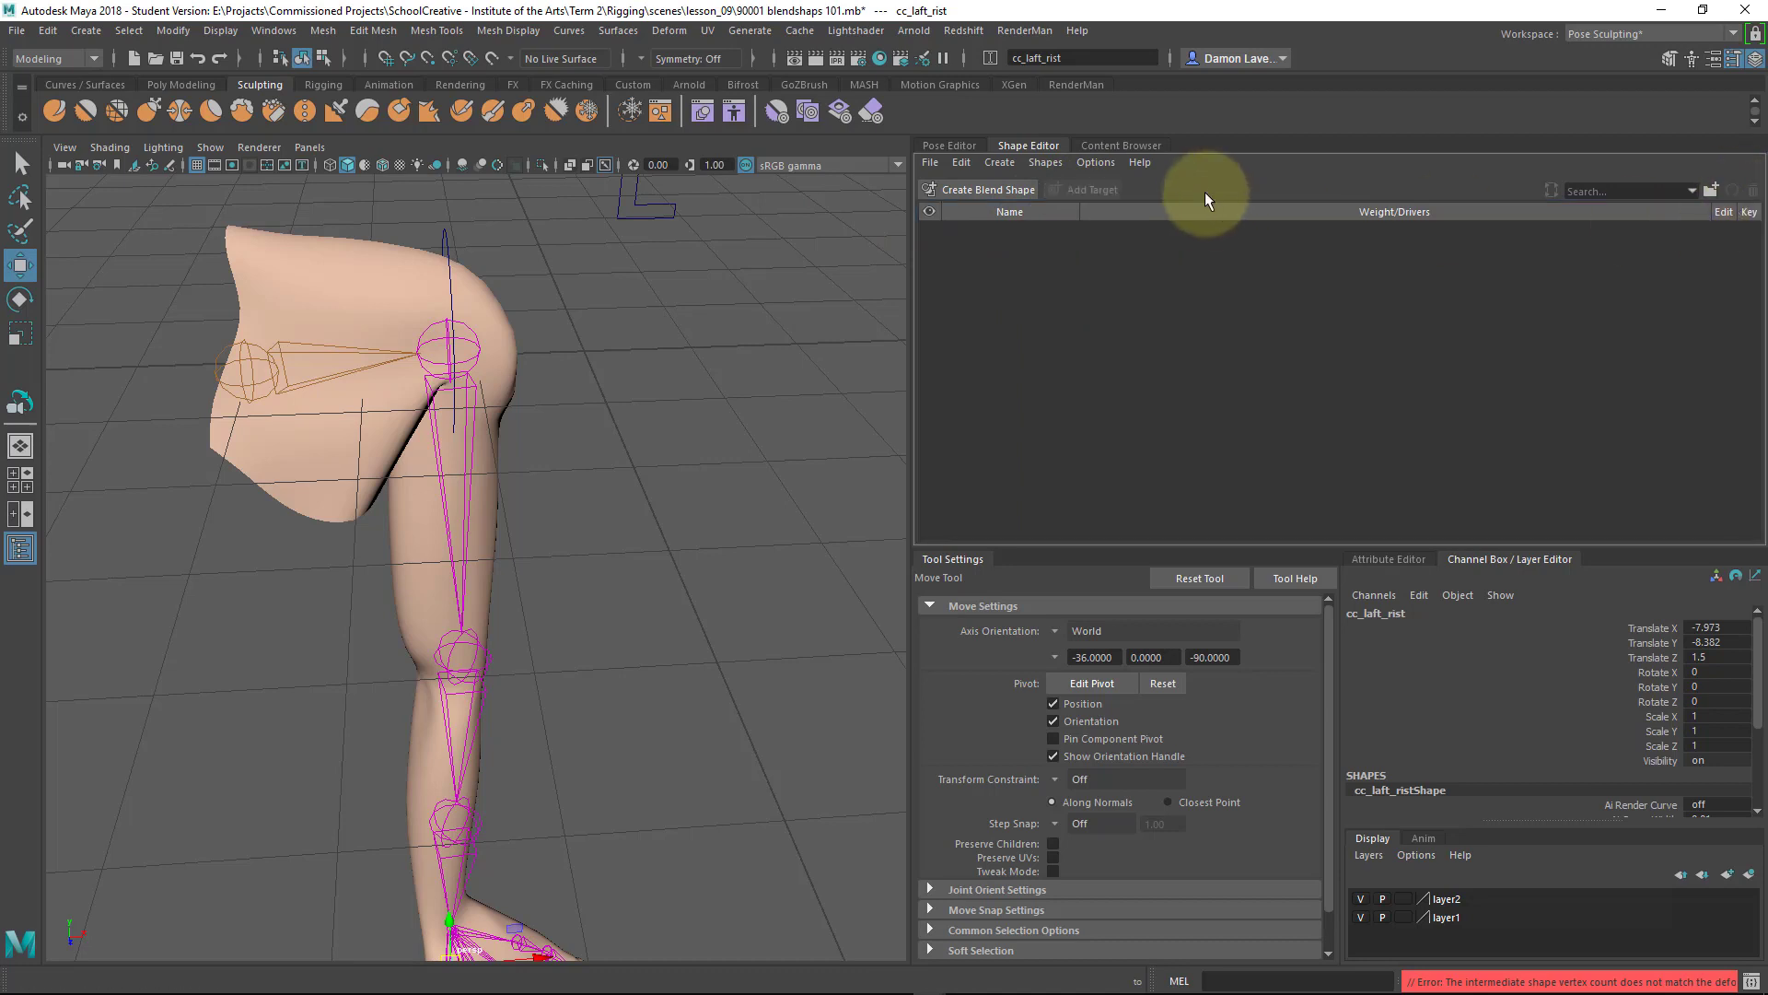
{"action": "left_click", "coordinate": [969, 145]}
{"action": "left_click", "coordinate": [1021, 145]}
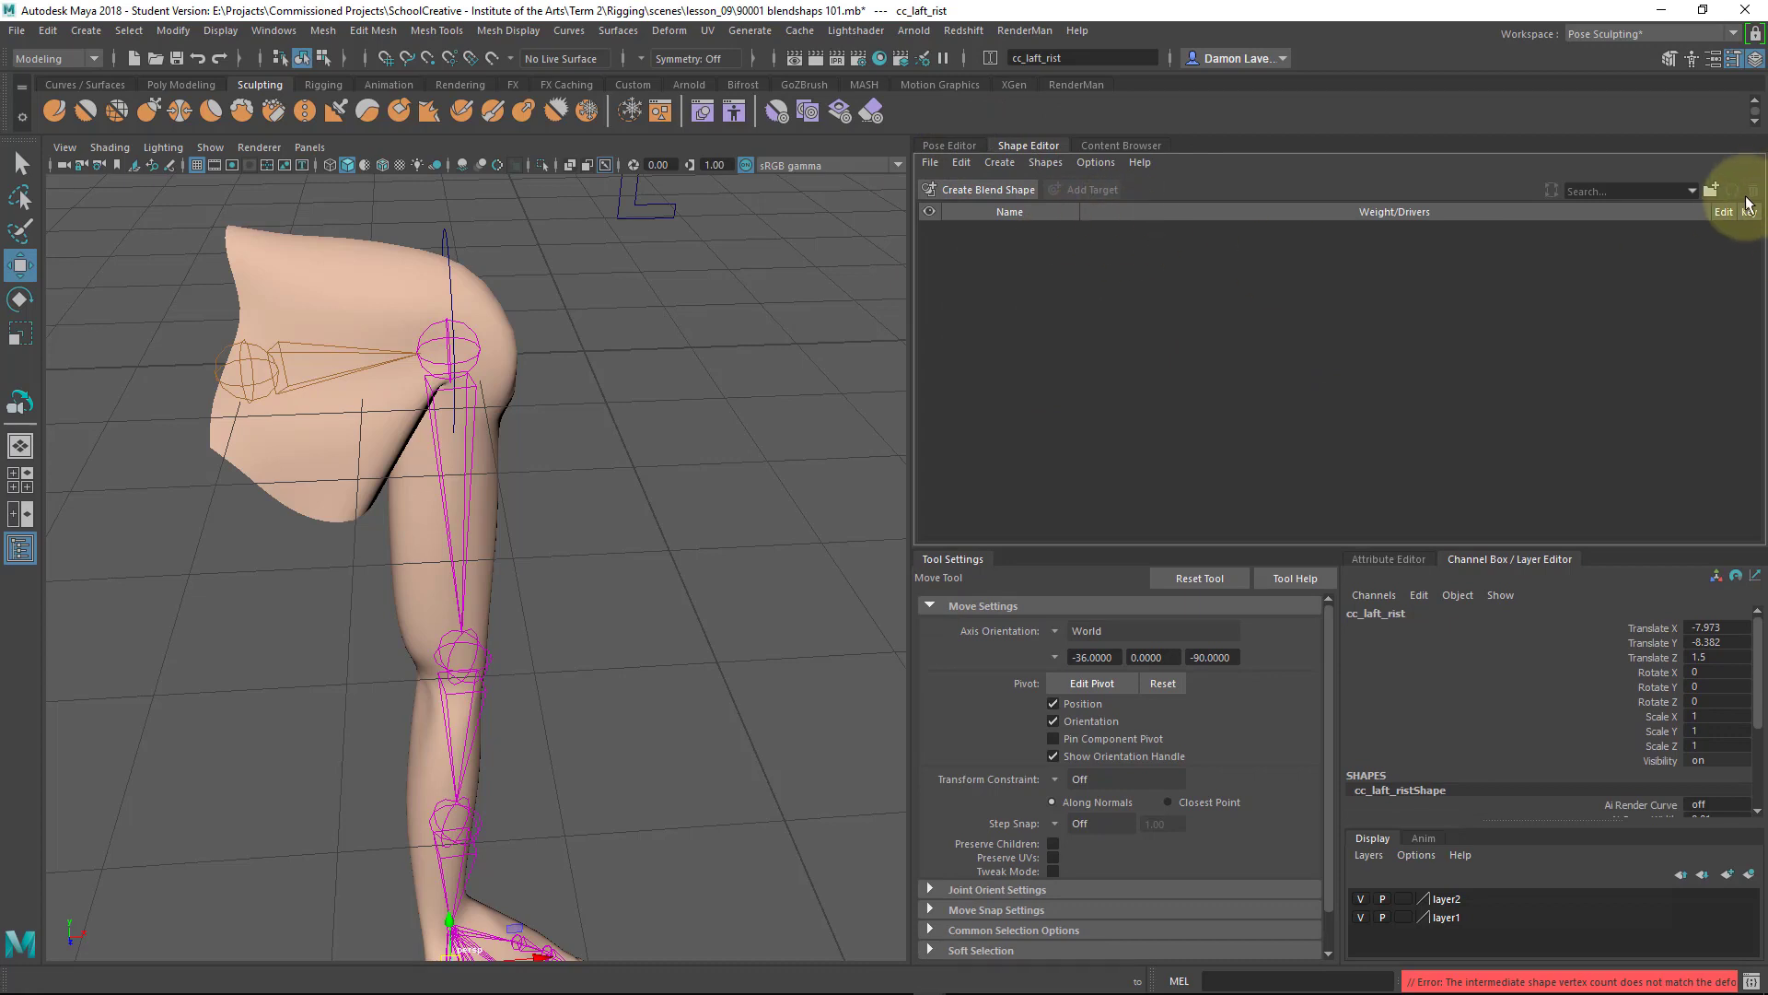
{"action": "left_click", "coordinate": [925, 146]}
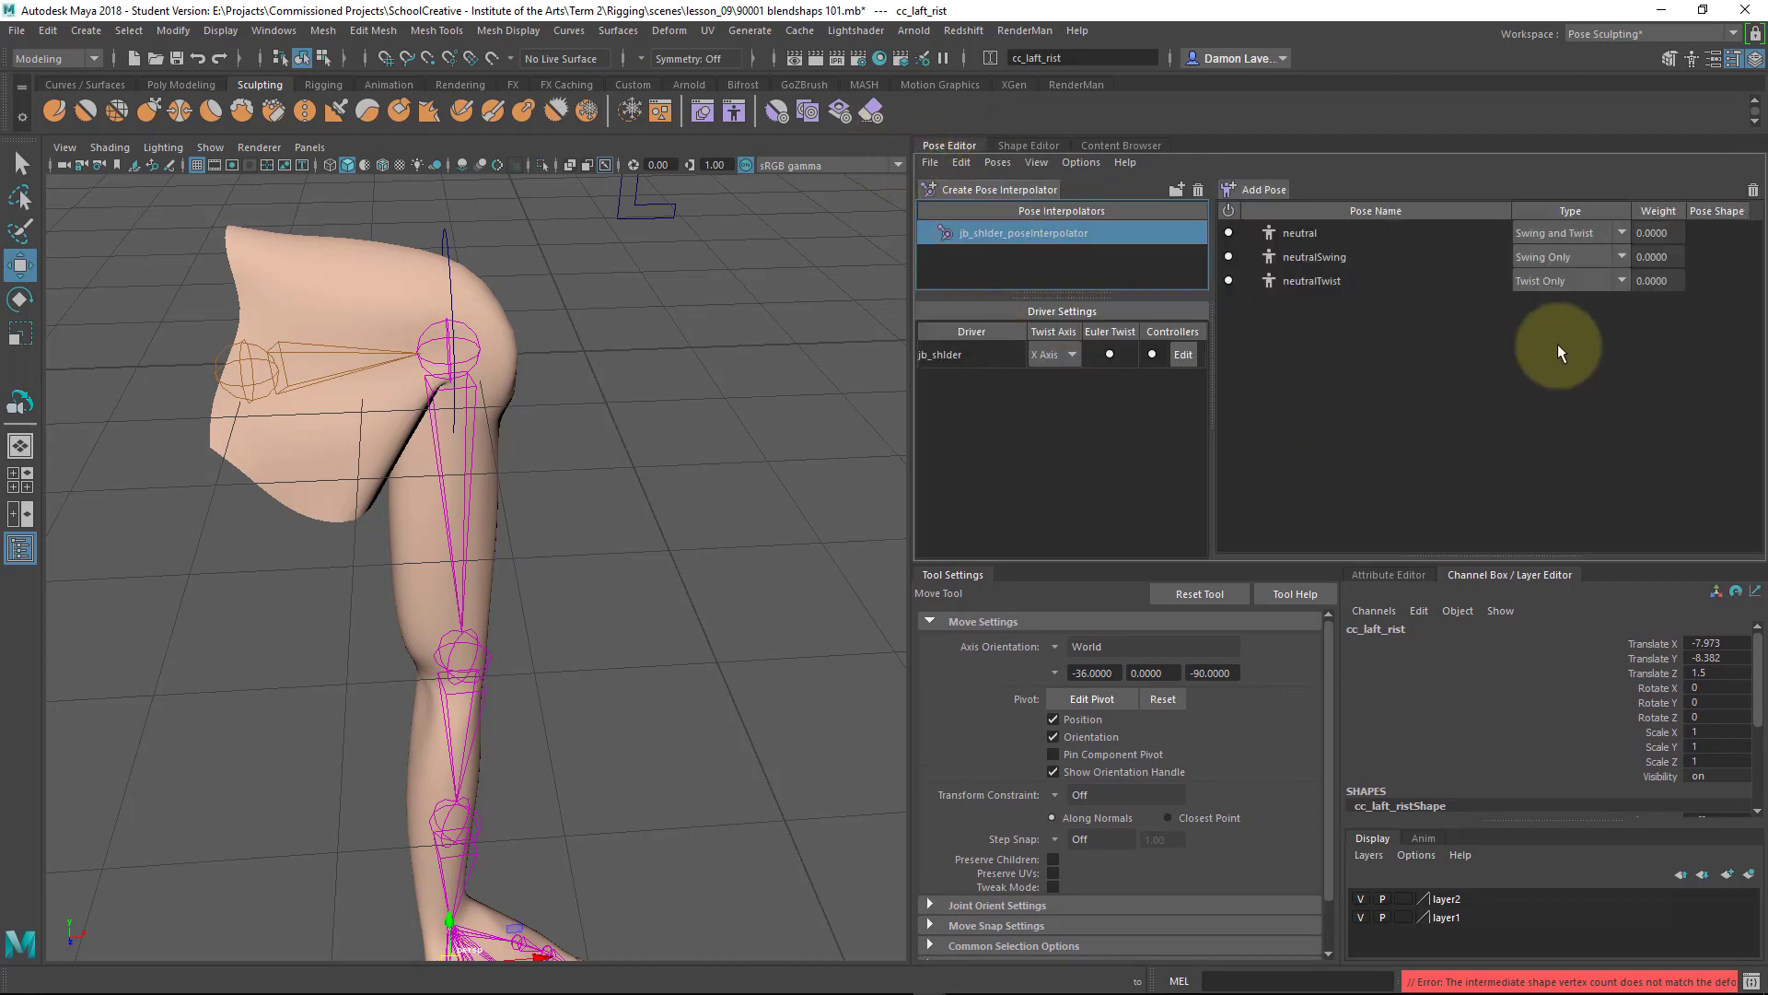
Add pose jb_shlder_36_n11_n92 with an After-deforming pose shape named blendShape_sholder_down.
{"action": "left_click", "coordinate": [1264, 190]}
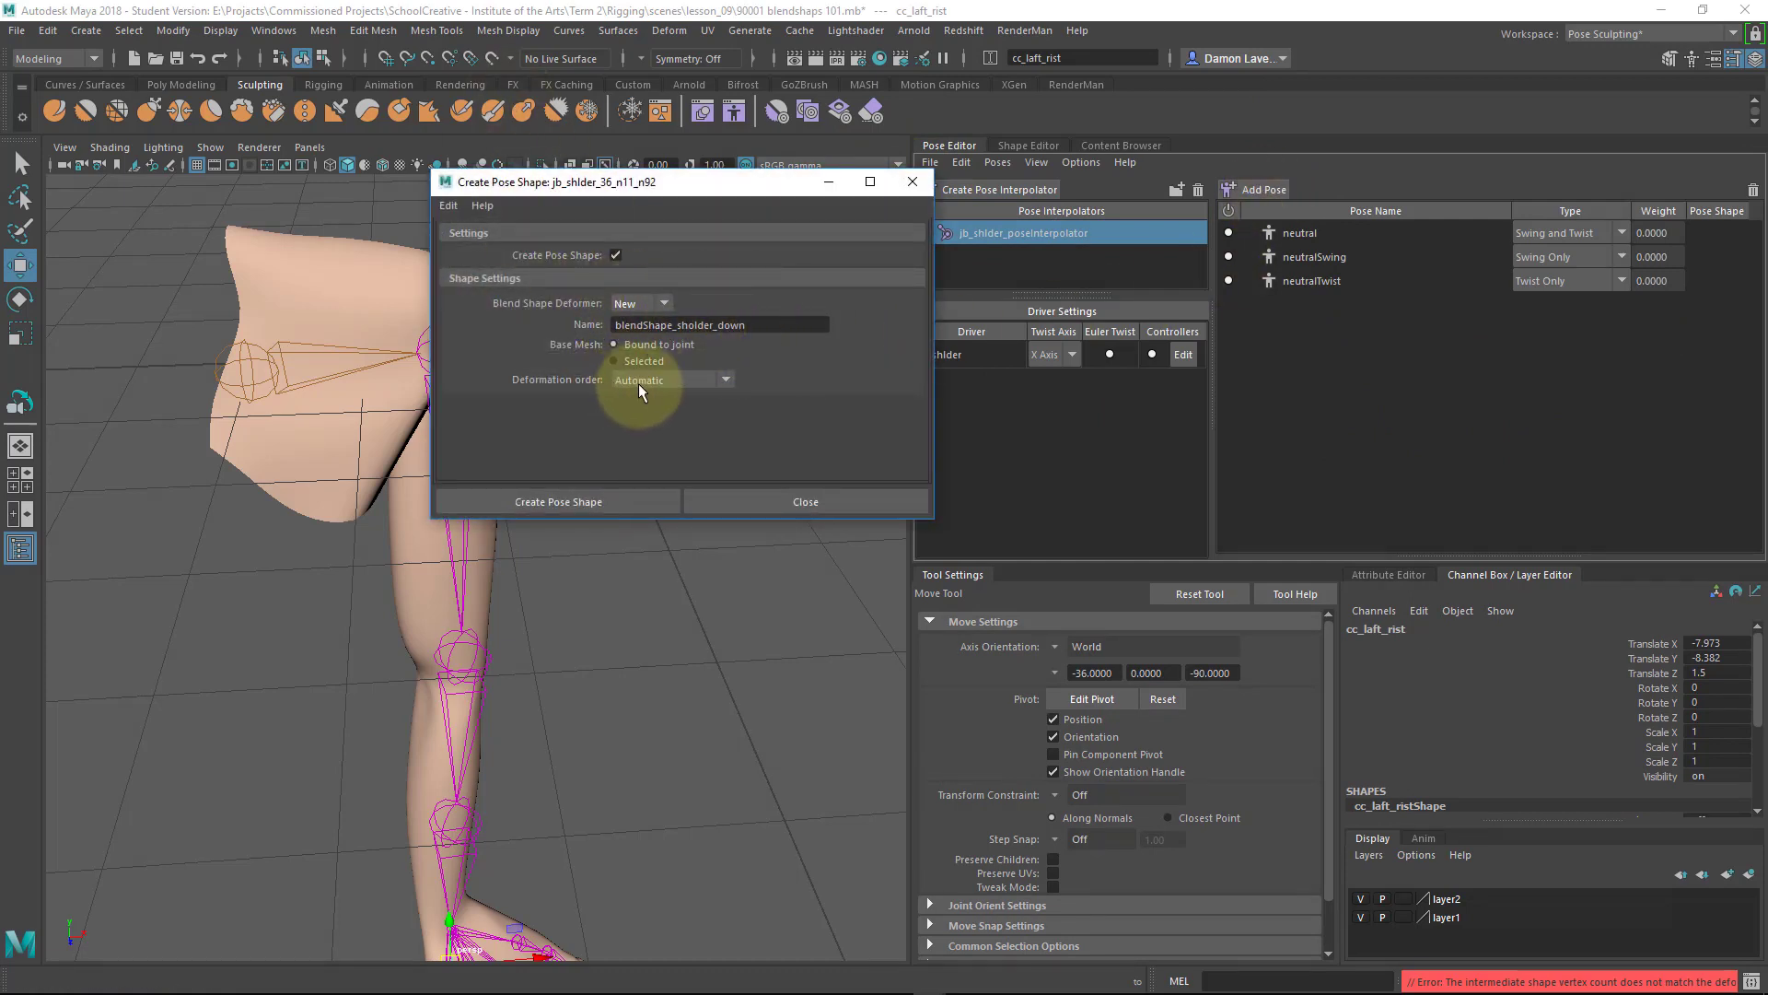
{"action": "left_click", "coordinate": [641, 381]}
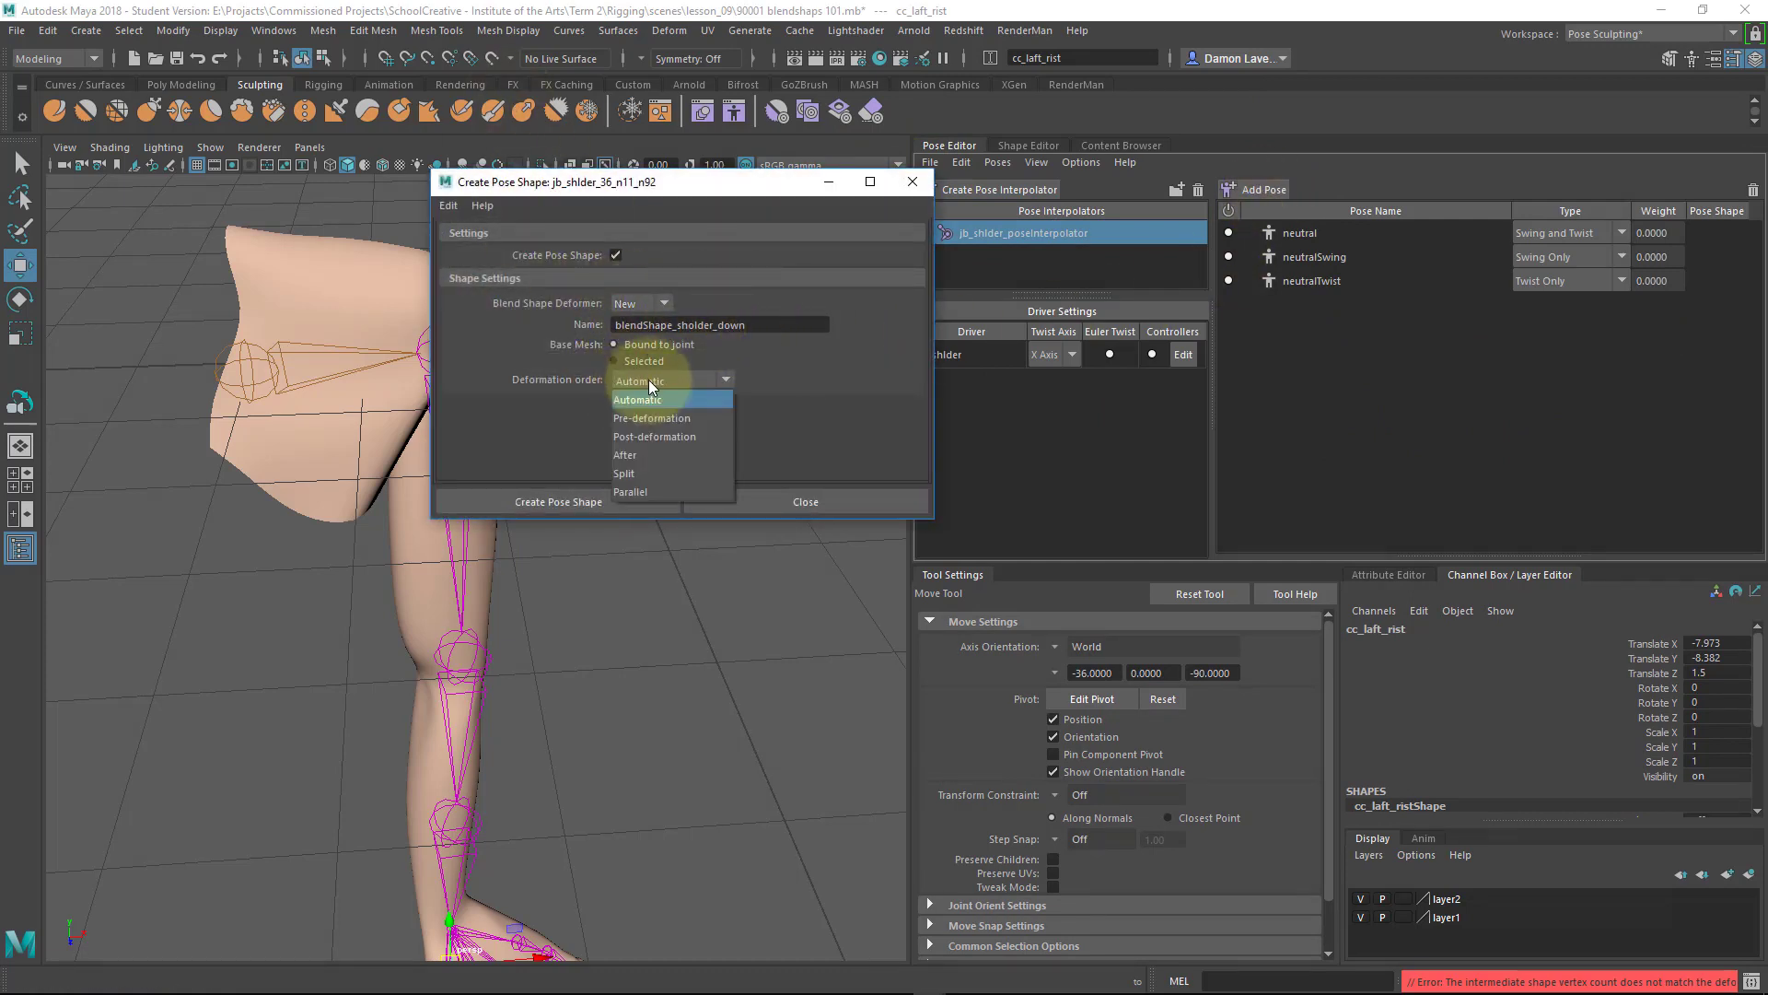
{"action": "left_click", "coordinate": [652, 454]}
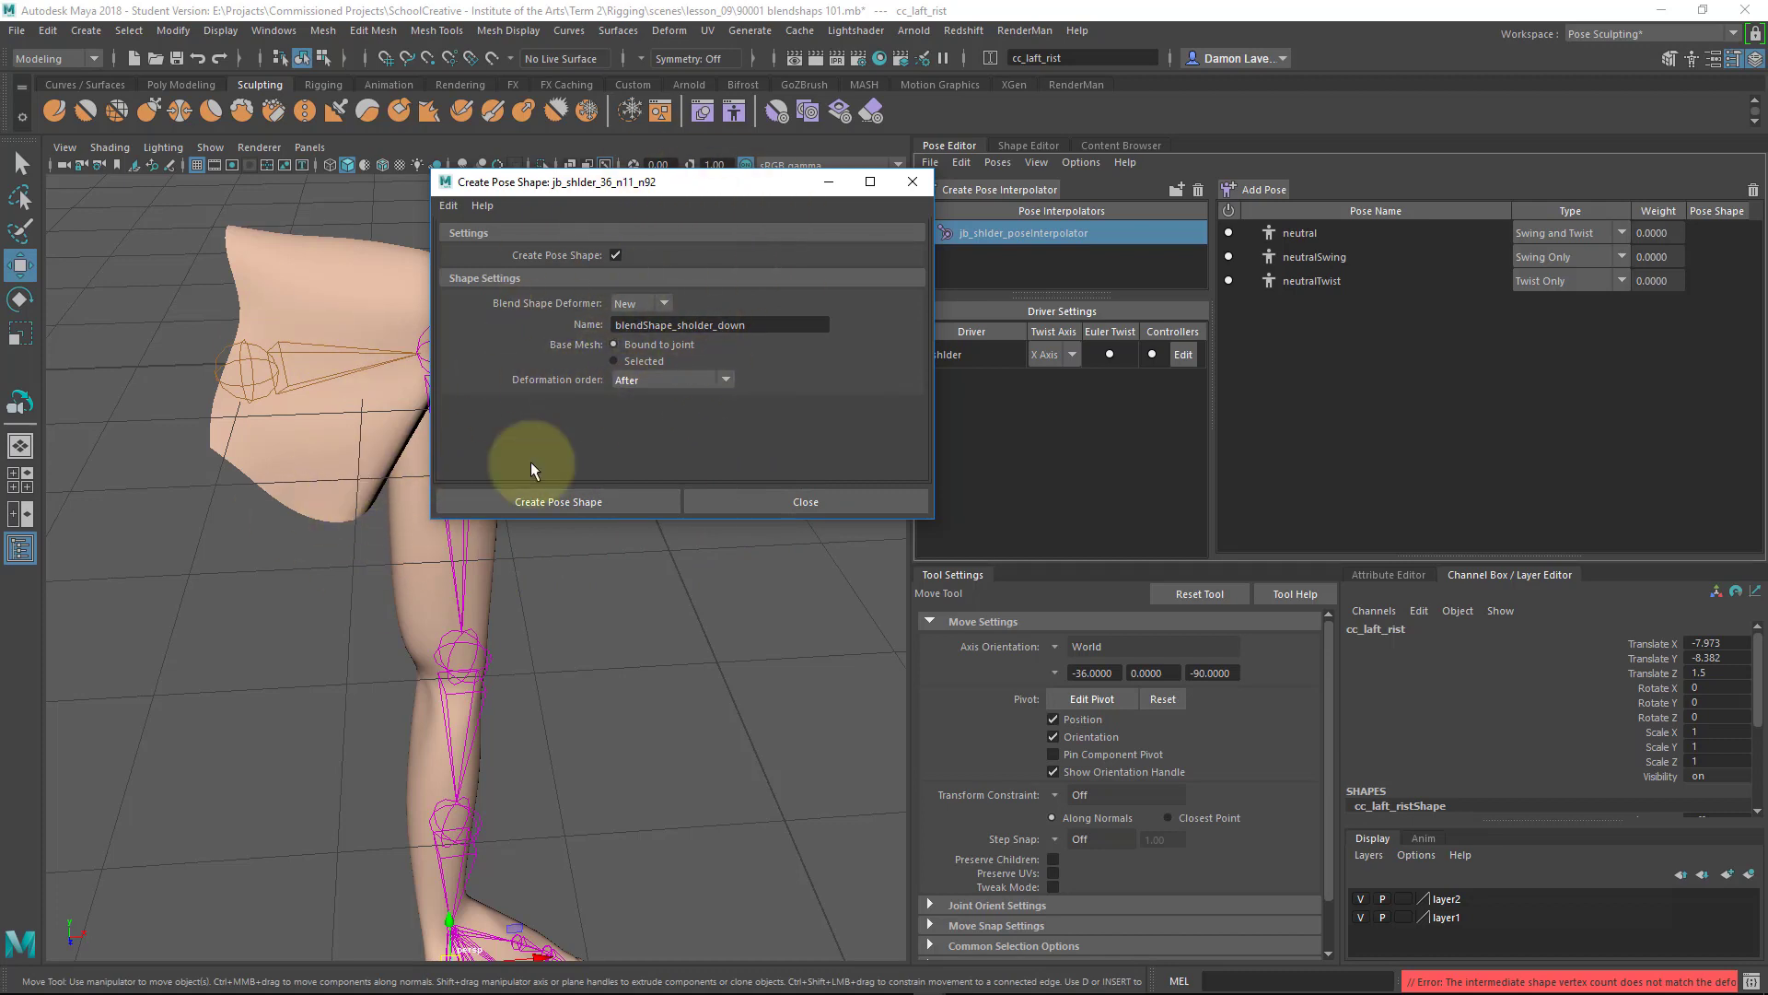
{"action": "left_click", "coordinate": [599, 502]}
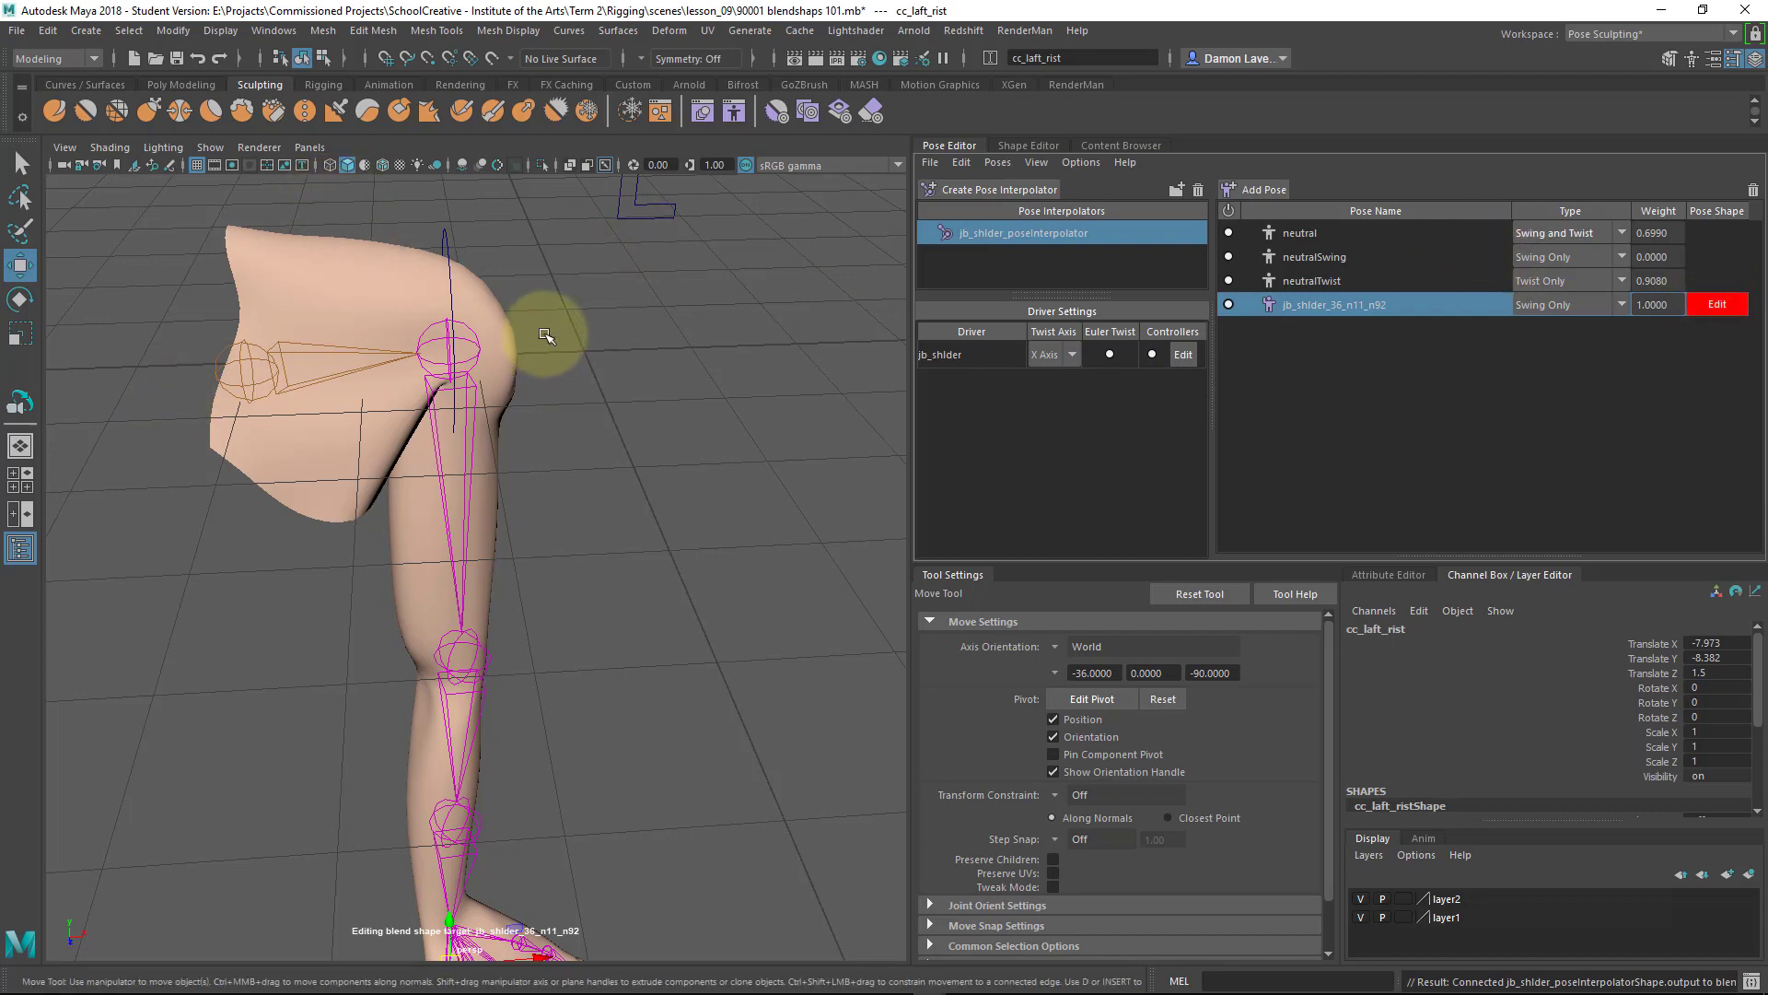
Switch to the Smooth sculpt tool at strength 0 and size its brush to 1.032 on hand_geo.
{"action": "left_click_drag", "start_coordinate": [649, 338], "coordinate": [592, 316], "text": "alt"}
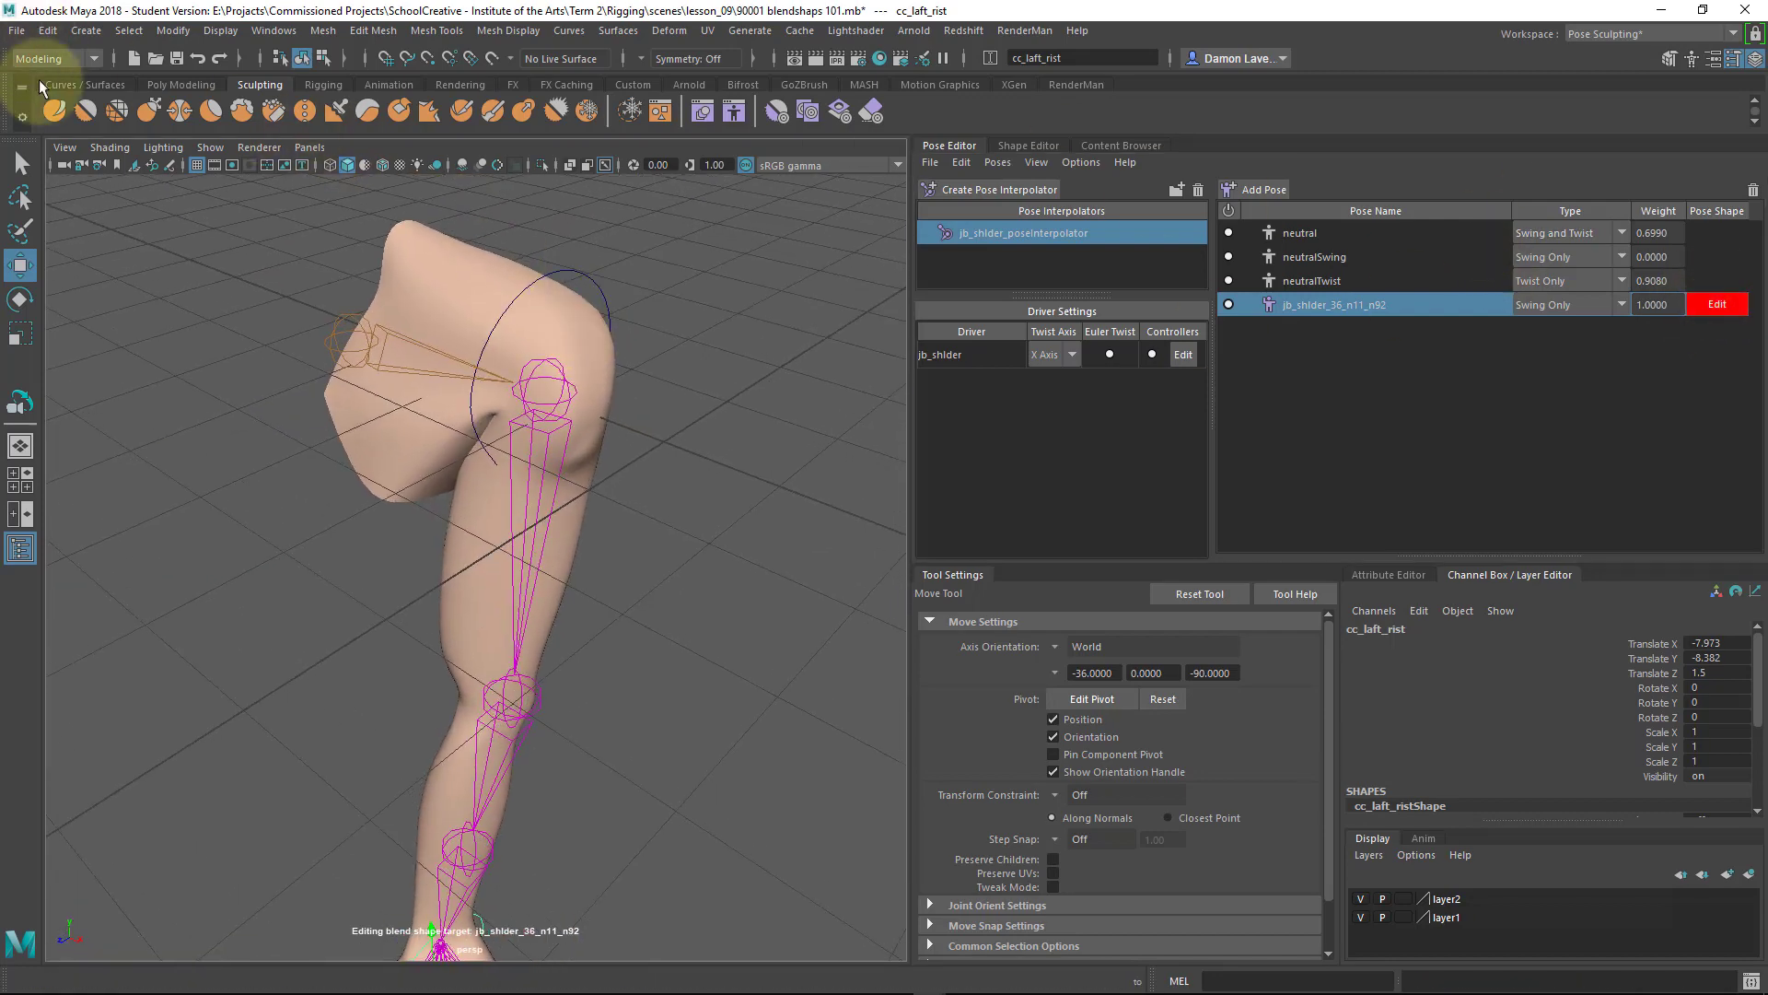
{"action": "left_click", "coordinate": [77, 108]}
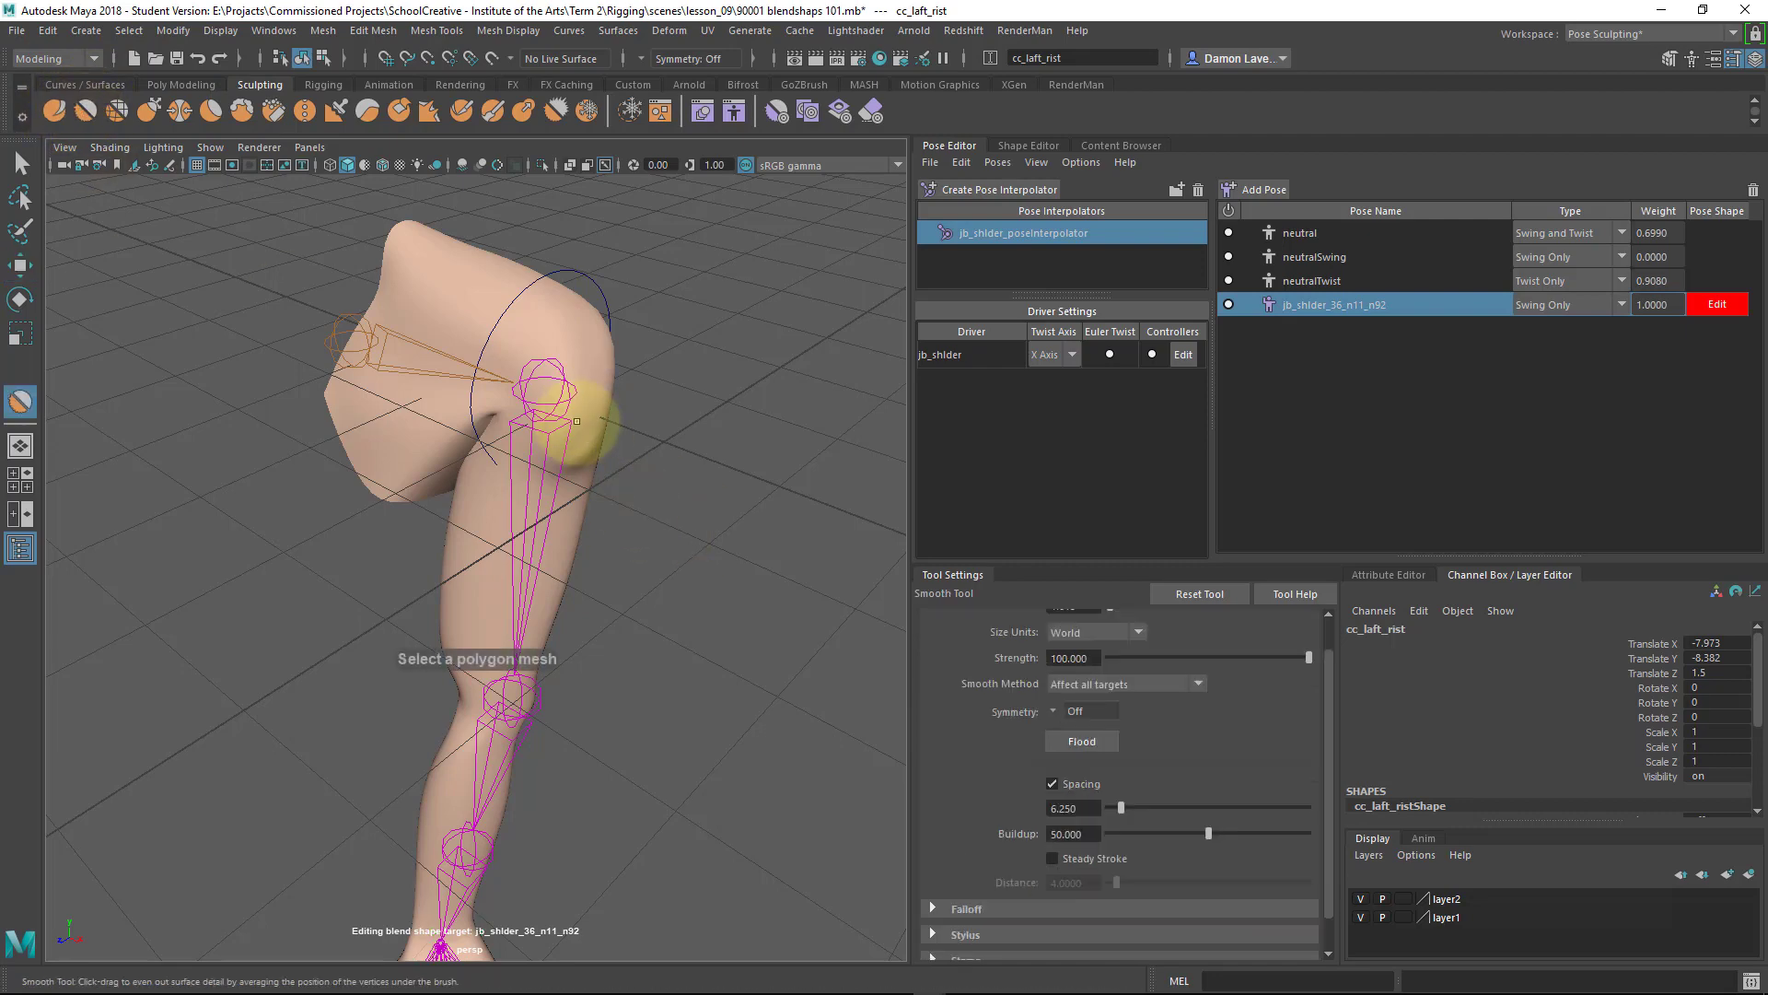
{"action": "left_click_drag", "start_coordinate": [580, 422], "coordinate": [612, 434], "text": "alt"}
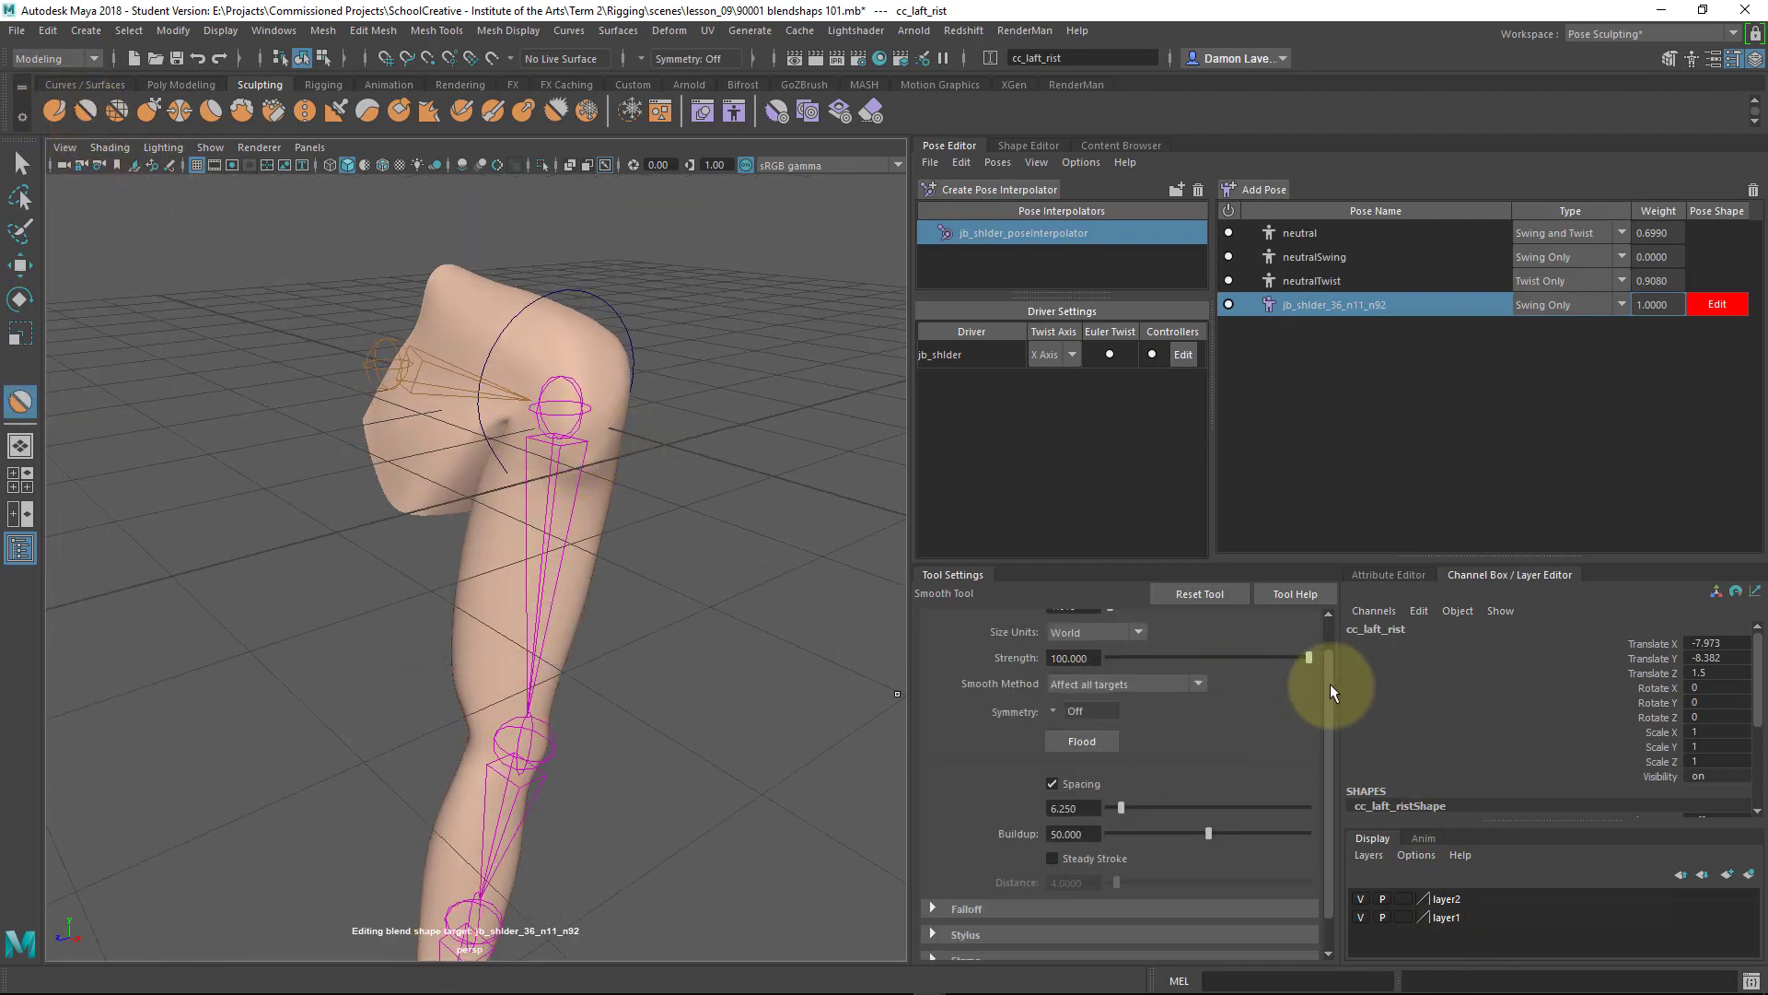
{"action": "left_click_drag", "start_coordinate": [1327, 686], "coordinate": [1338, 643]}
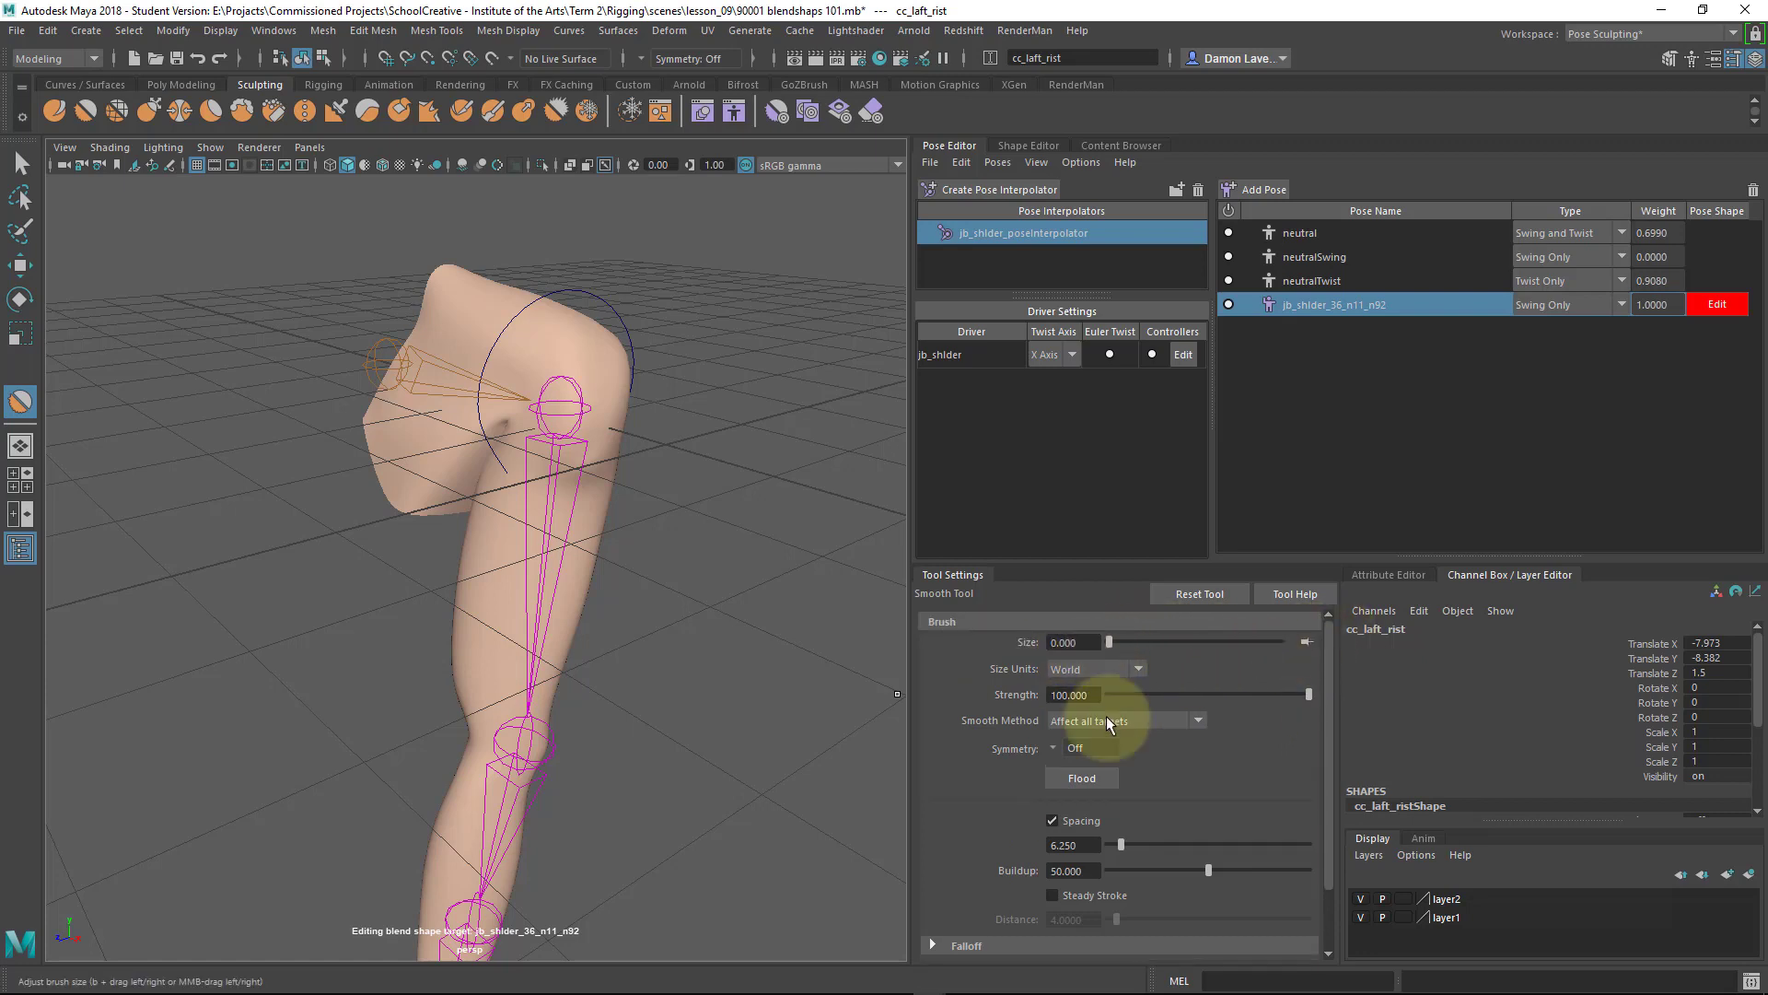
{"action": "left_click_drag", "start_coordinate": [1309, 695], "coordinate": [1109, 694]}
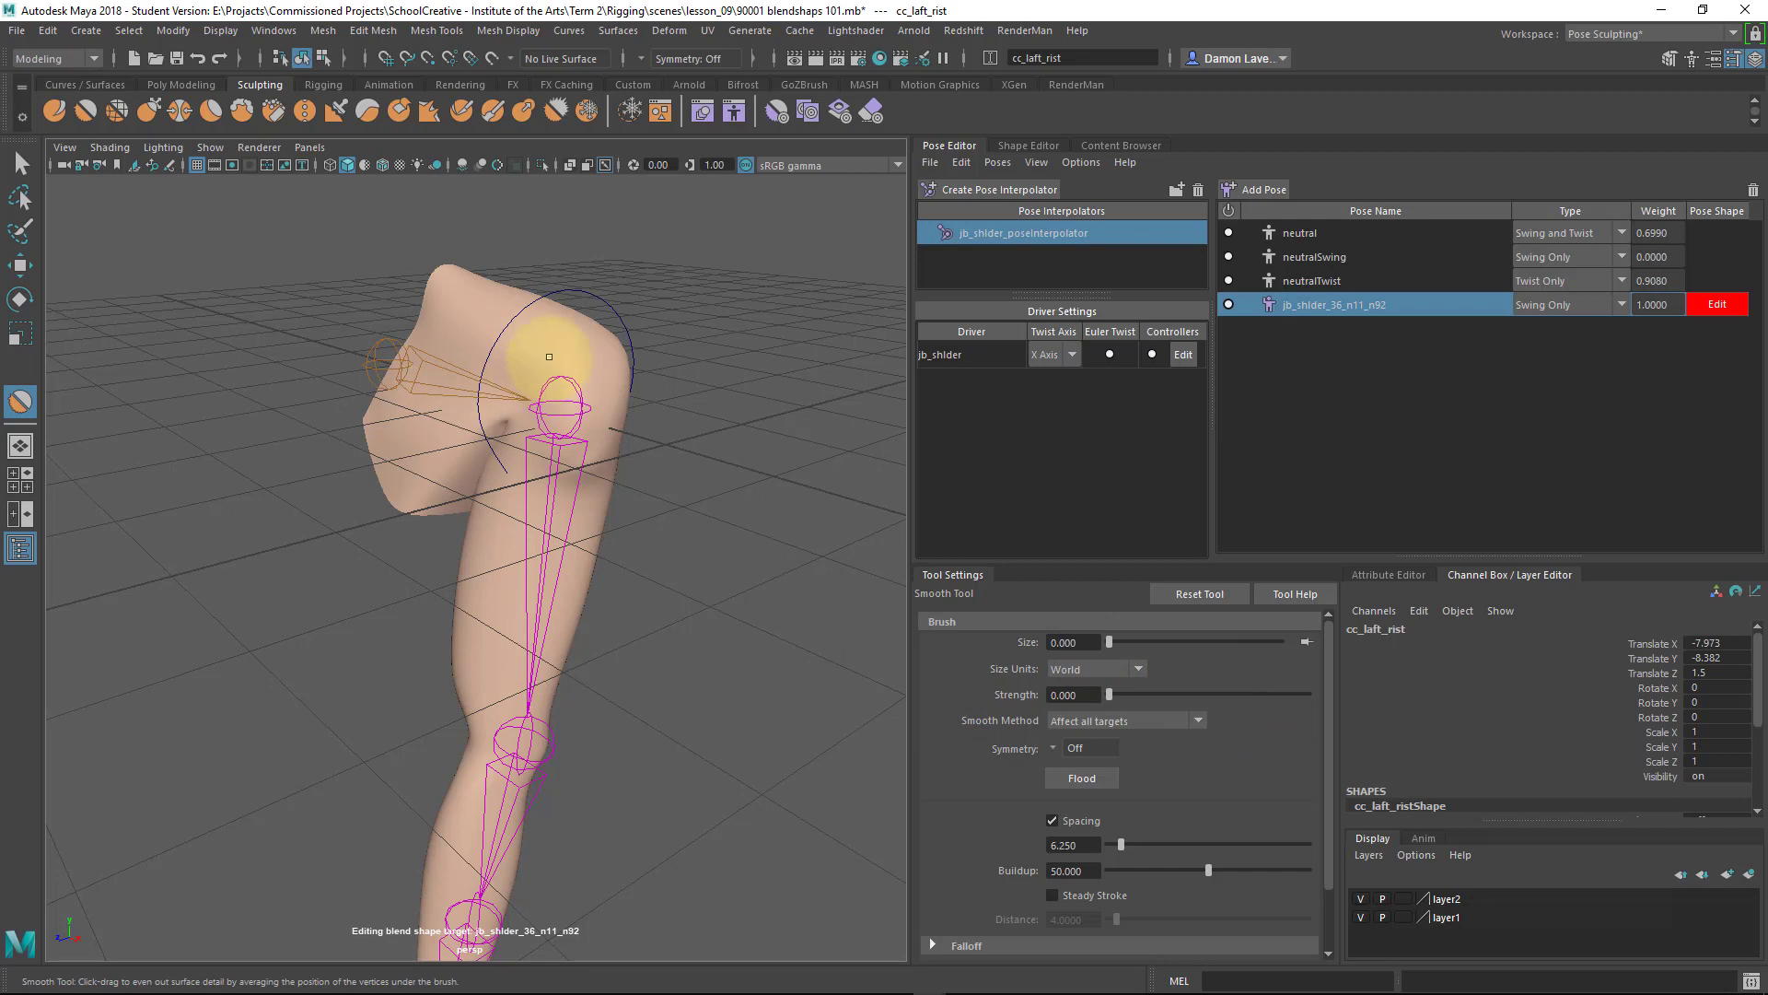
{"action": "left_click", "coordinate": [619, 387]}
{"action": "mouse_move", "coordinate": [592, 356]}
{"action": "left_mouse_down"}
{"action": "mouse_move", "coordinate": [672, 382]}
{"action": "mouse_move", "coordinate": [689, 428]}
{"action": "left_mouse_up"}
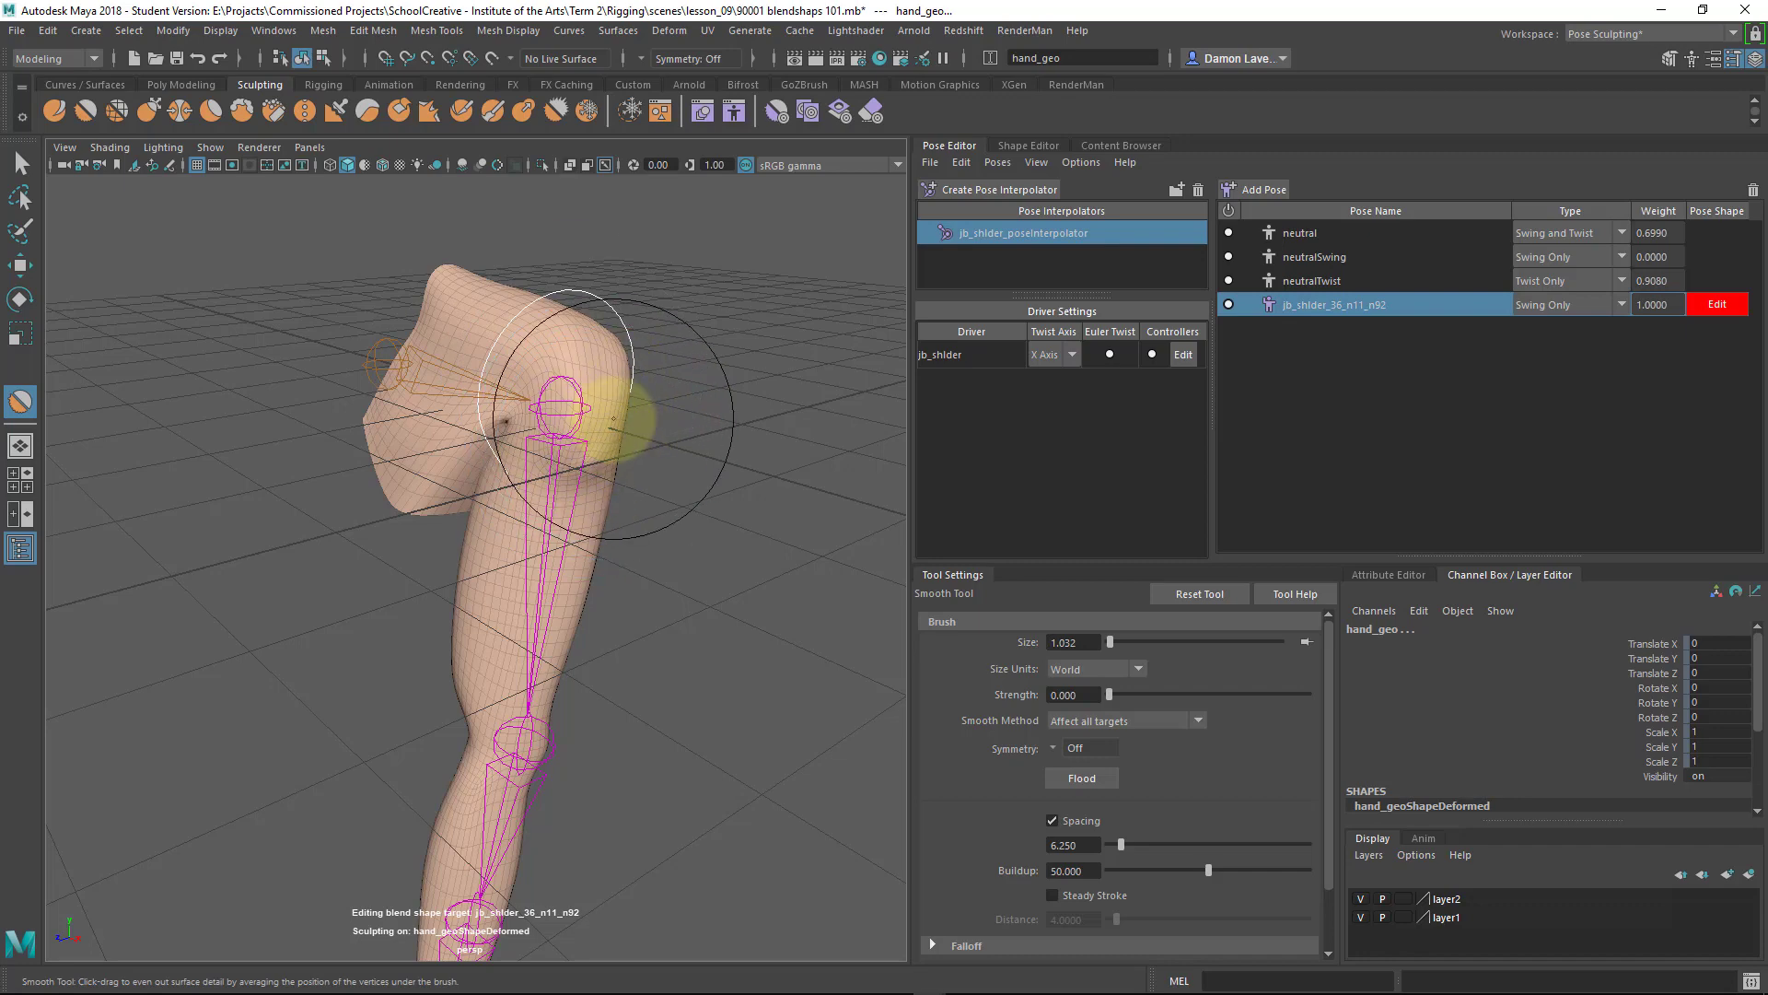
{"action": "left_click_drag", "start_coordinate": [652, 474], "coordinate": [166, 239], "text": "alt"}
Sculpt the shoulder with Grab, then set the Smooth brush strength to 0.010.
{"action": "left_click", "coordinate": [149, 110]}
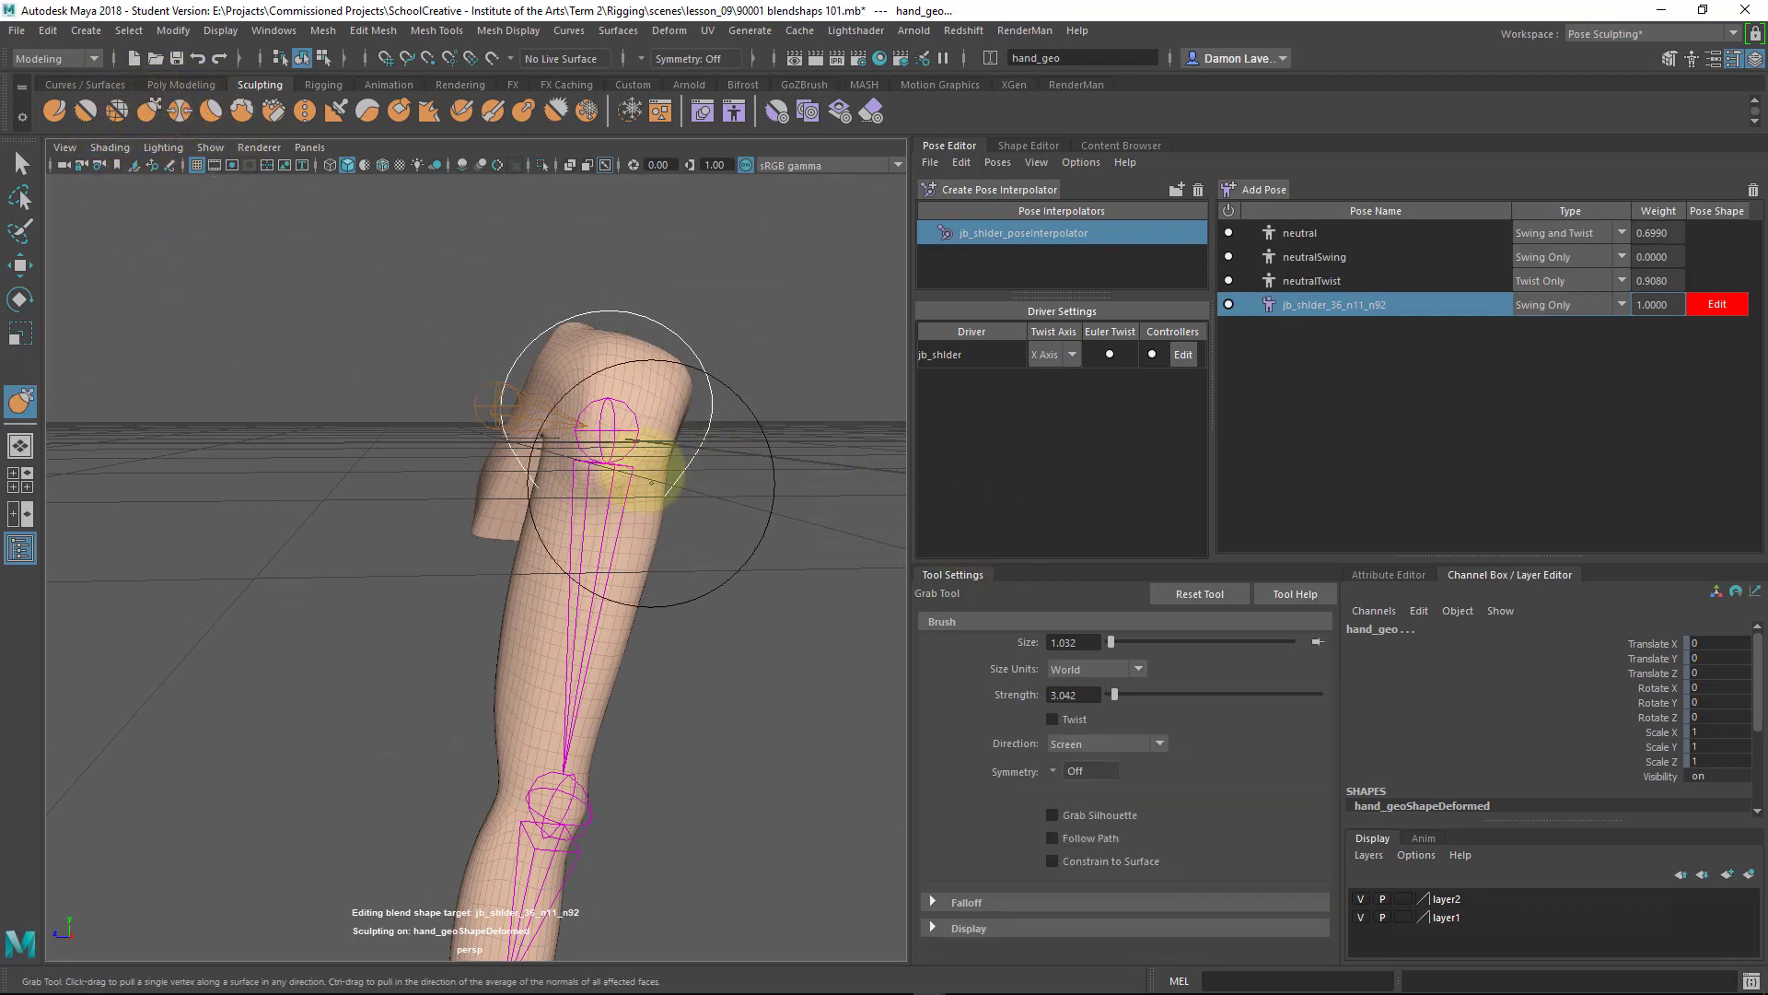
{"action": "mouse_move", "coordinate": [764, 479]}
{"action": "left_mouse_down", "text": "alt"}
{"action": "mouse_move", "coordinate": [631, 513]}
{"action": "mouse_move", "coordinate": [572, 375]}
{"action": "mouse_move", "coordinate": [599, 484]}
{"action": "mouse_move", "coordinate": [525, 426]}
{"action": "mouse_move", "coordinate": [636, 486]}
{"action": "left_mouse_up", "text": "alt"}
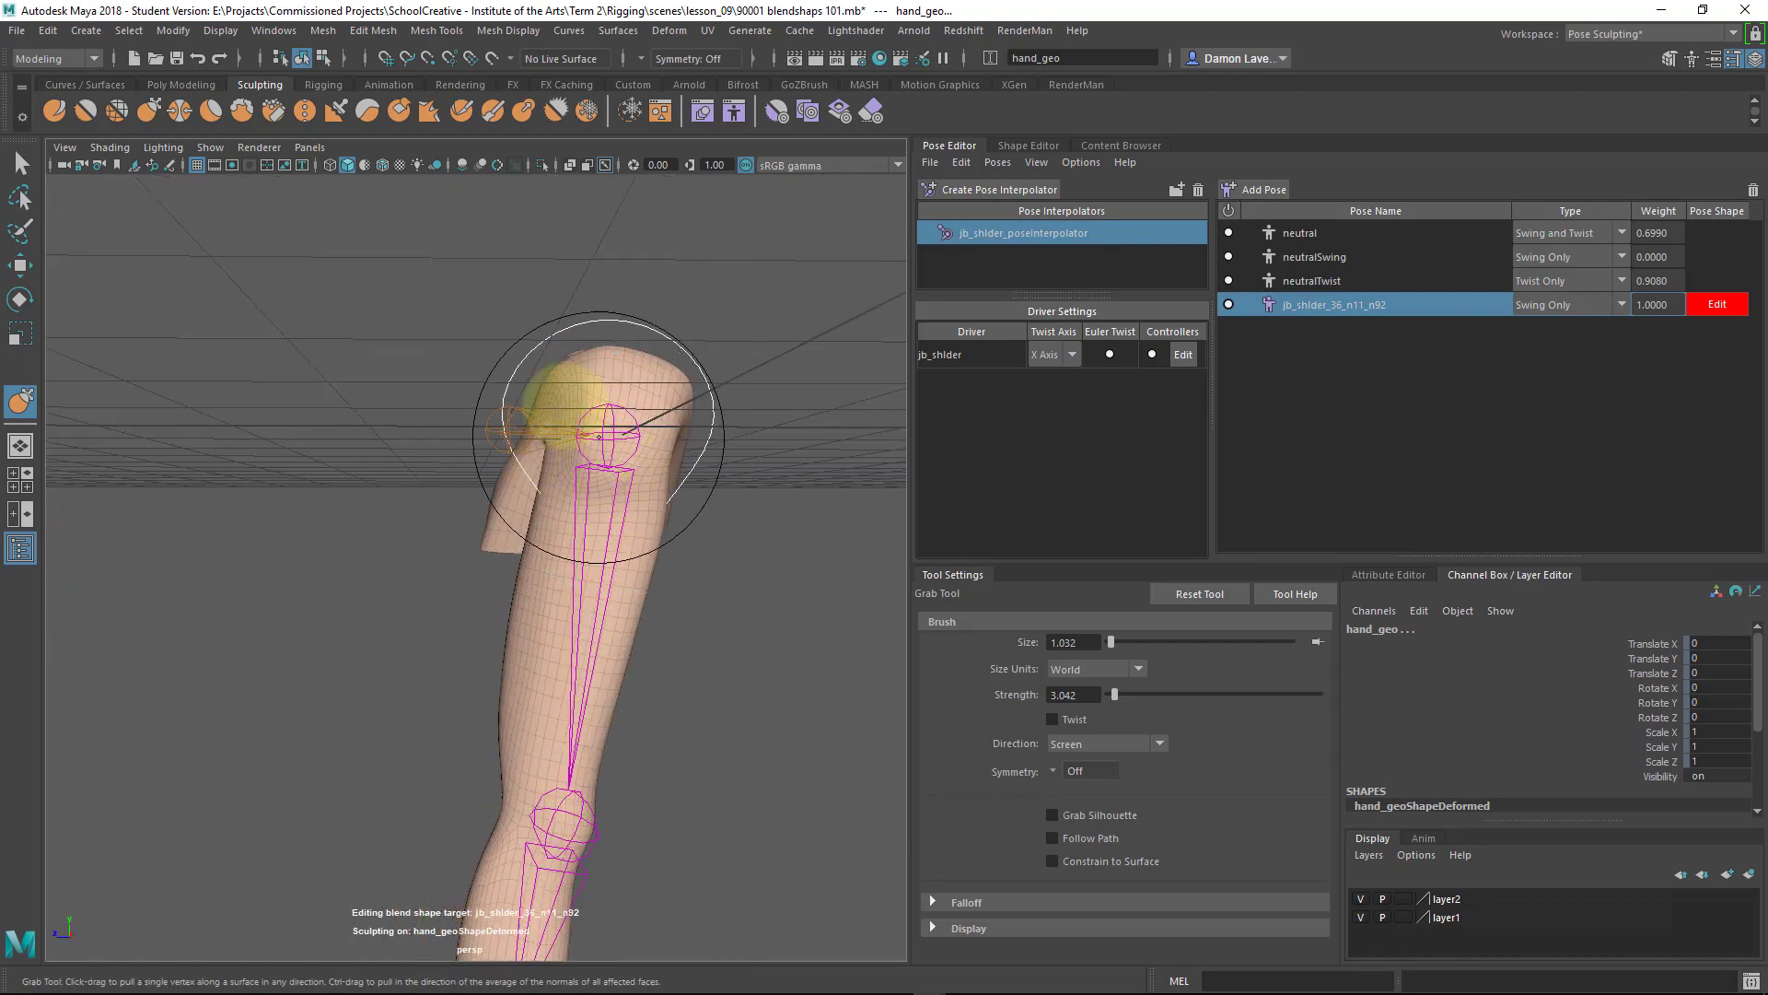
{"action": "left_click", "coordinate": [86, 111]}
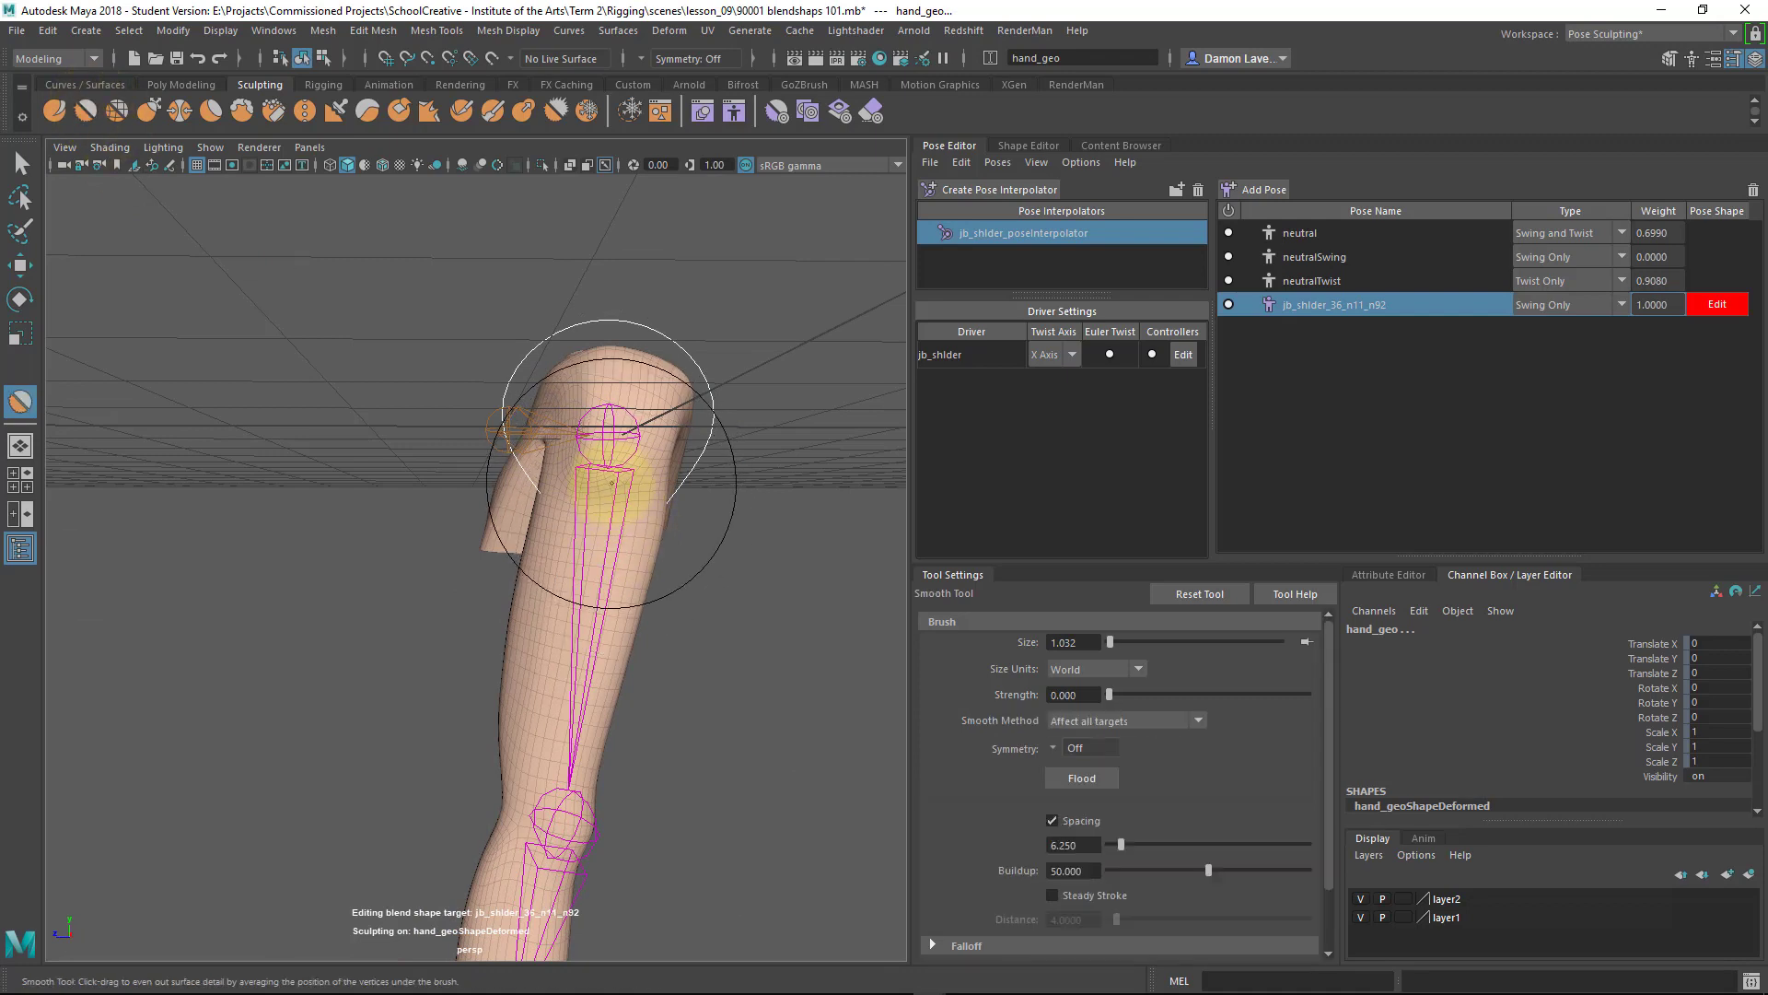
{"action": "left_click_drag", "start_coordinate": [610, 470], "coordinate": [1626, 541]}
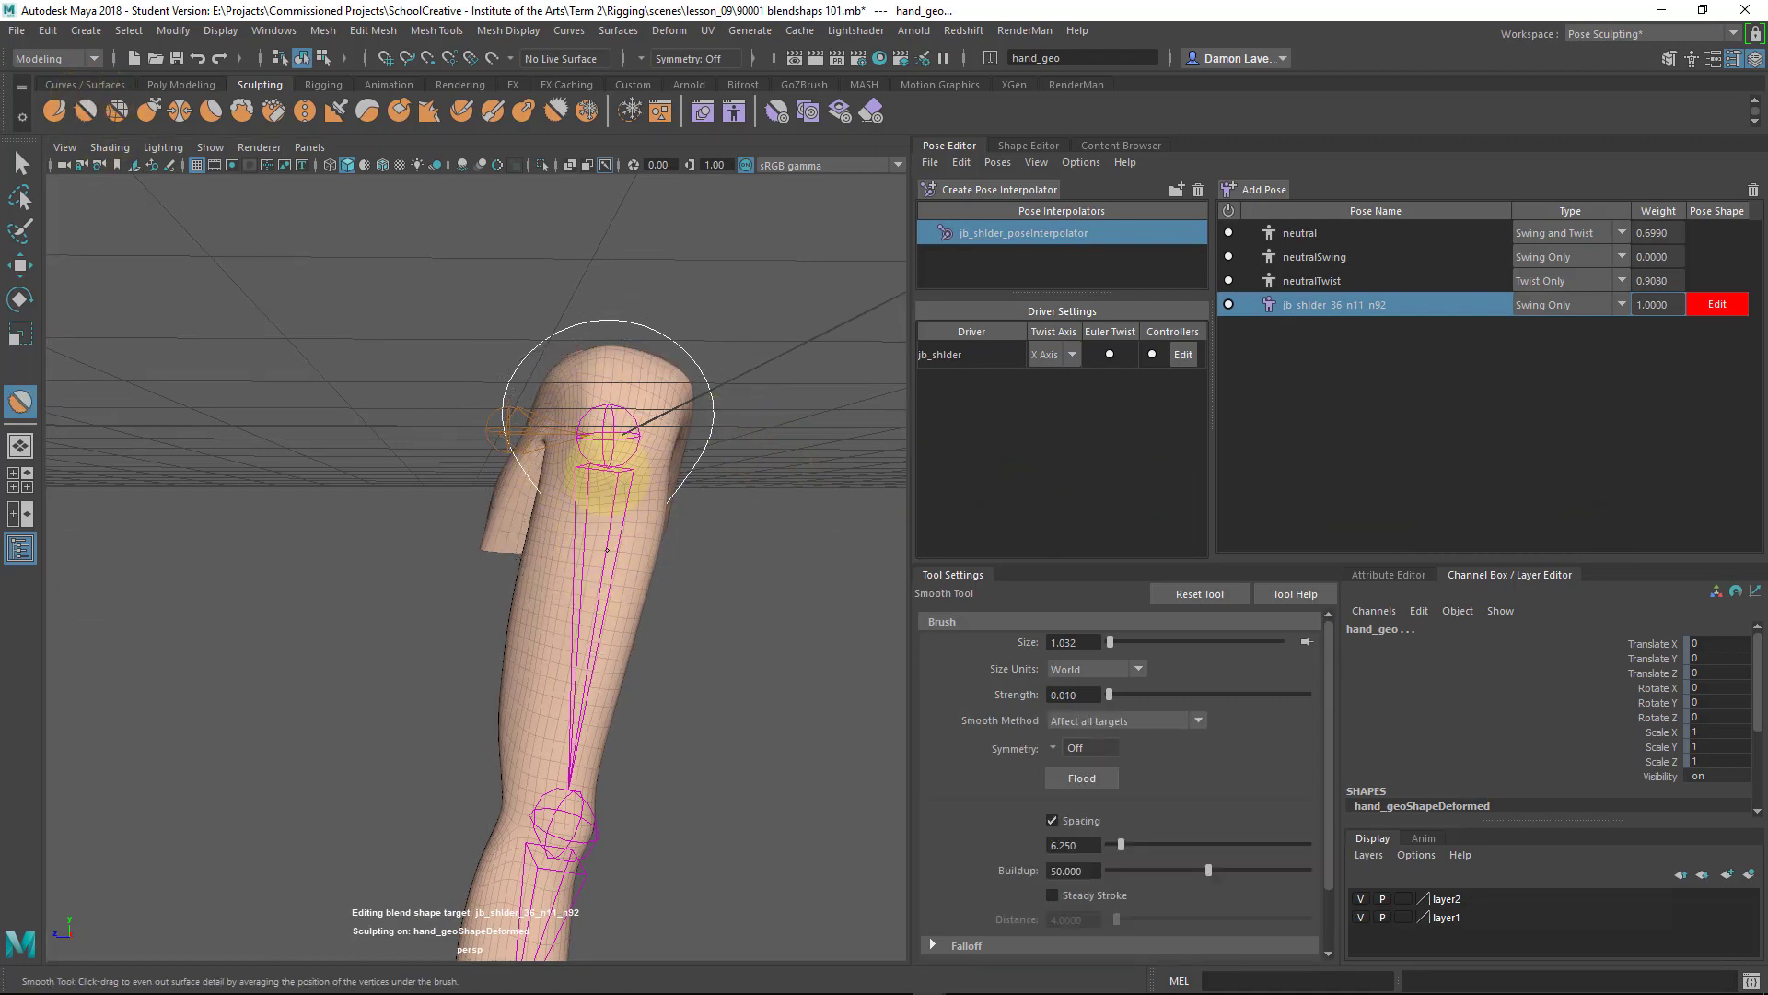
{"action": "left_click_drag", "start_coordinate": [608, 458], "coordinate": [505, 374], "text": "alt"}
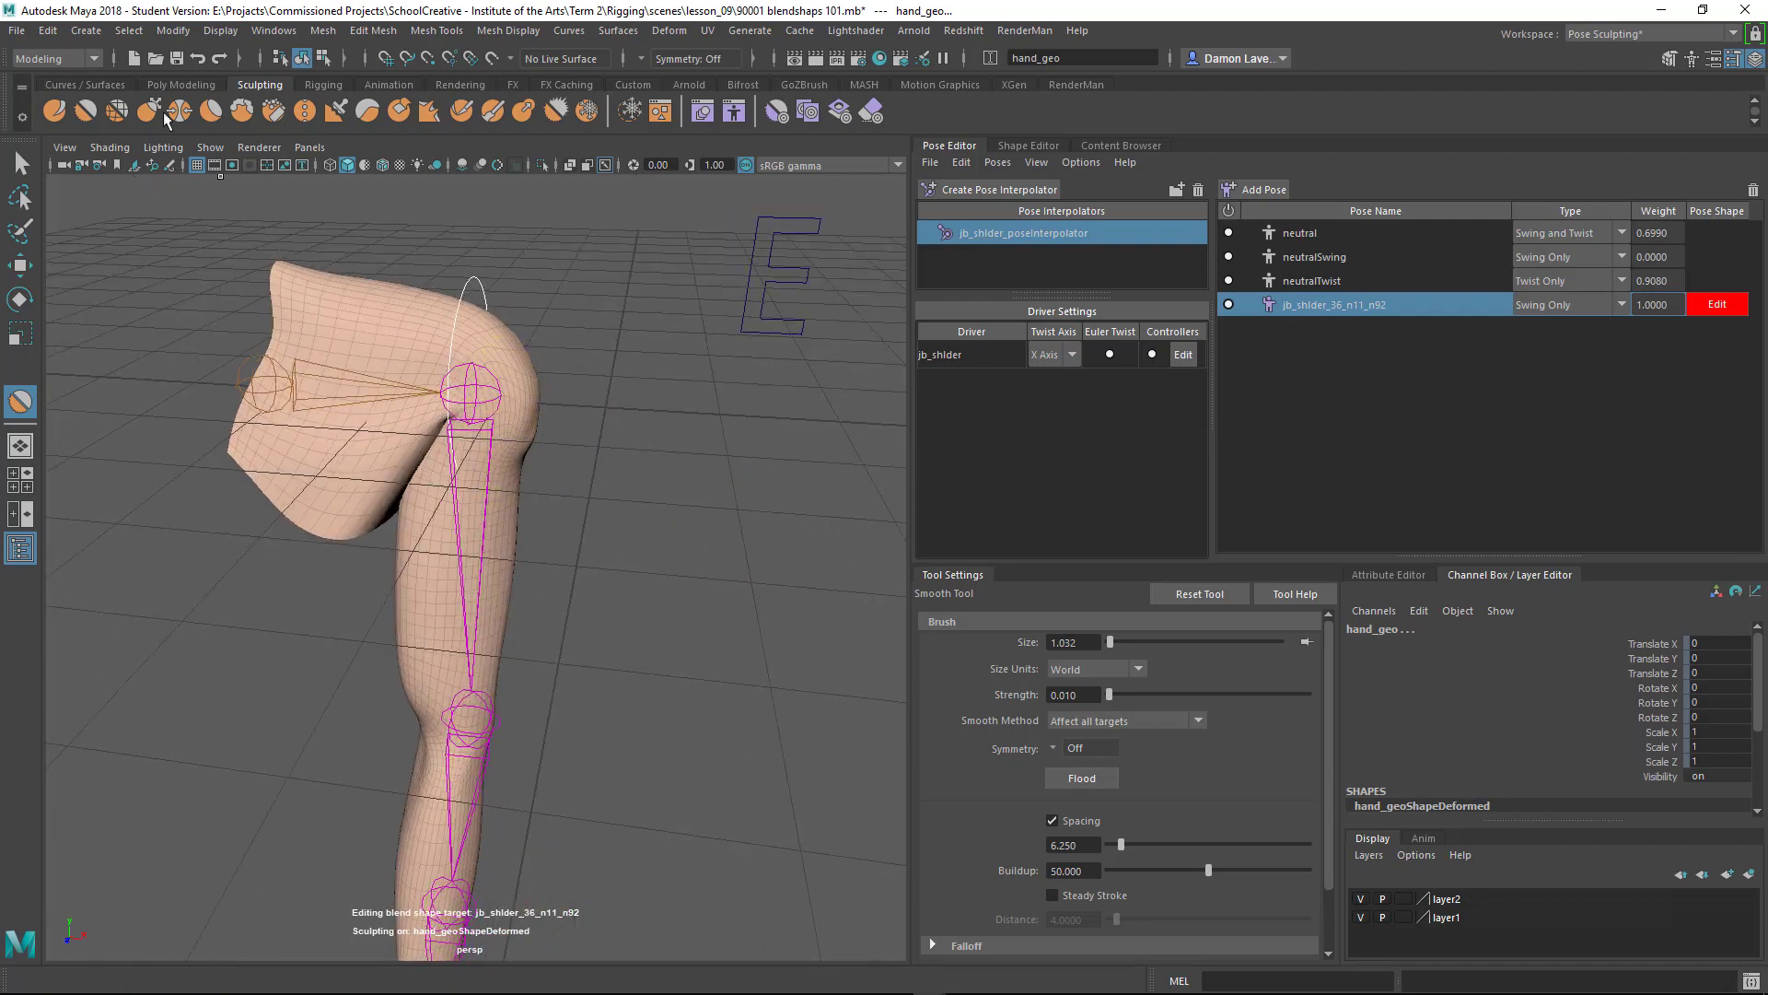
Grab the shoulder, then shrink the Wax brush to 0.665 and lower its strength, undoing the unwanted stroke.
{"action": "key", "text": "y"}
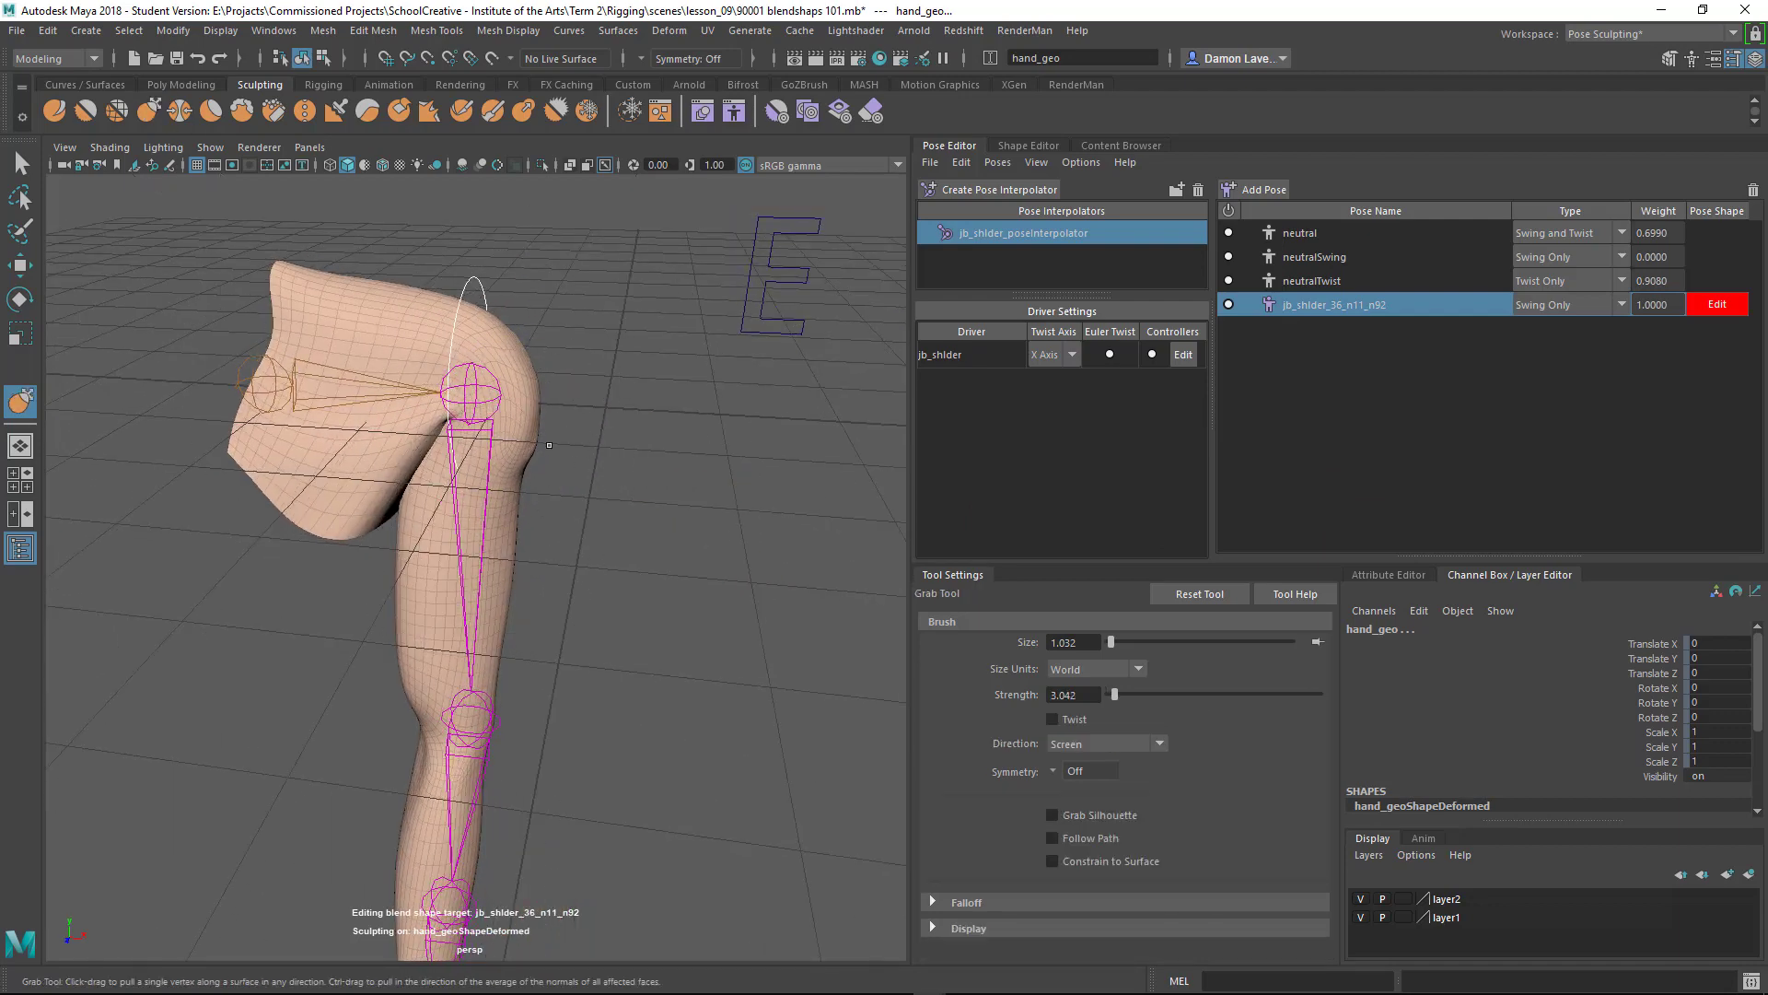
{"action": "left_click_drag", "start_coordinate": [551, 426], "coordinate": [645, 442], "text": "alt"}
{"action": "left_click", "coordinate": [368, 110]}
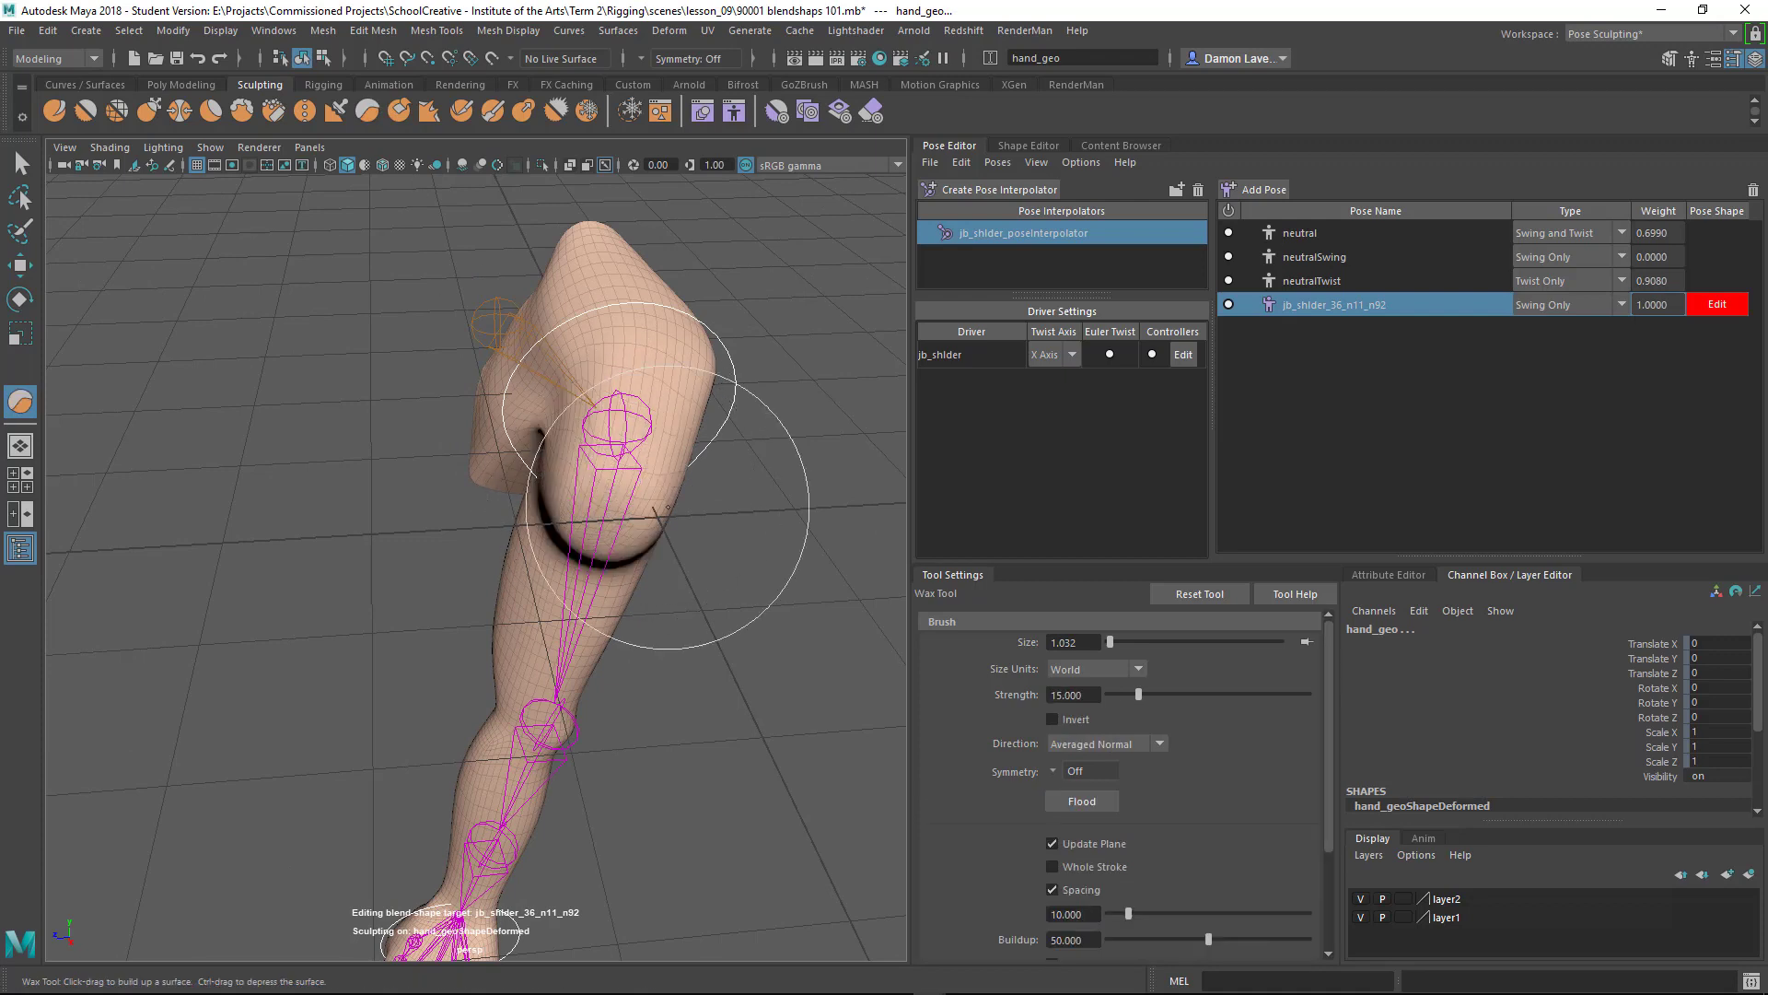
{"action": "mouse_move", "coordinate": [663, 505]}
{"action": "left_mouse_down"}
{"action": "mouse_move", "coordinate": [586, 509]}
{"action": "mouse_move", "coordinate": [659, 466]}
{"action": "left_mouse_up"}
{"action": "left_click_drag", "start_coordinate": [1119, 700], "coordinate": [1116, 699]}
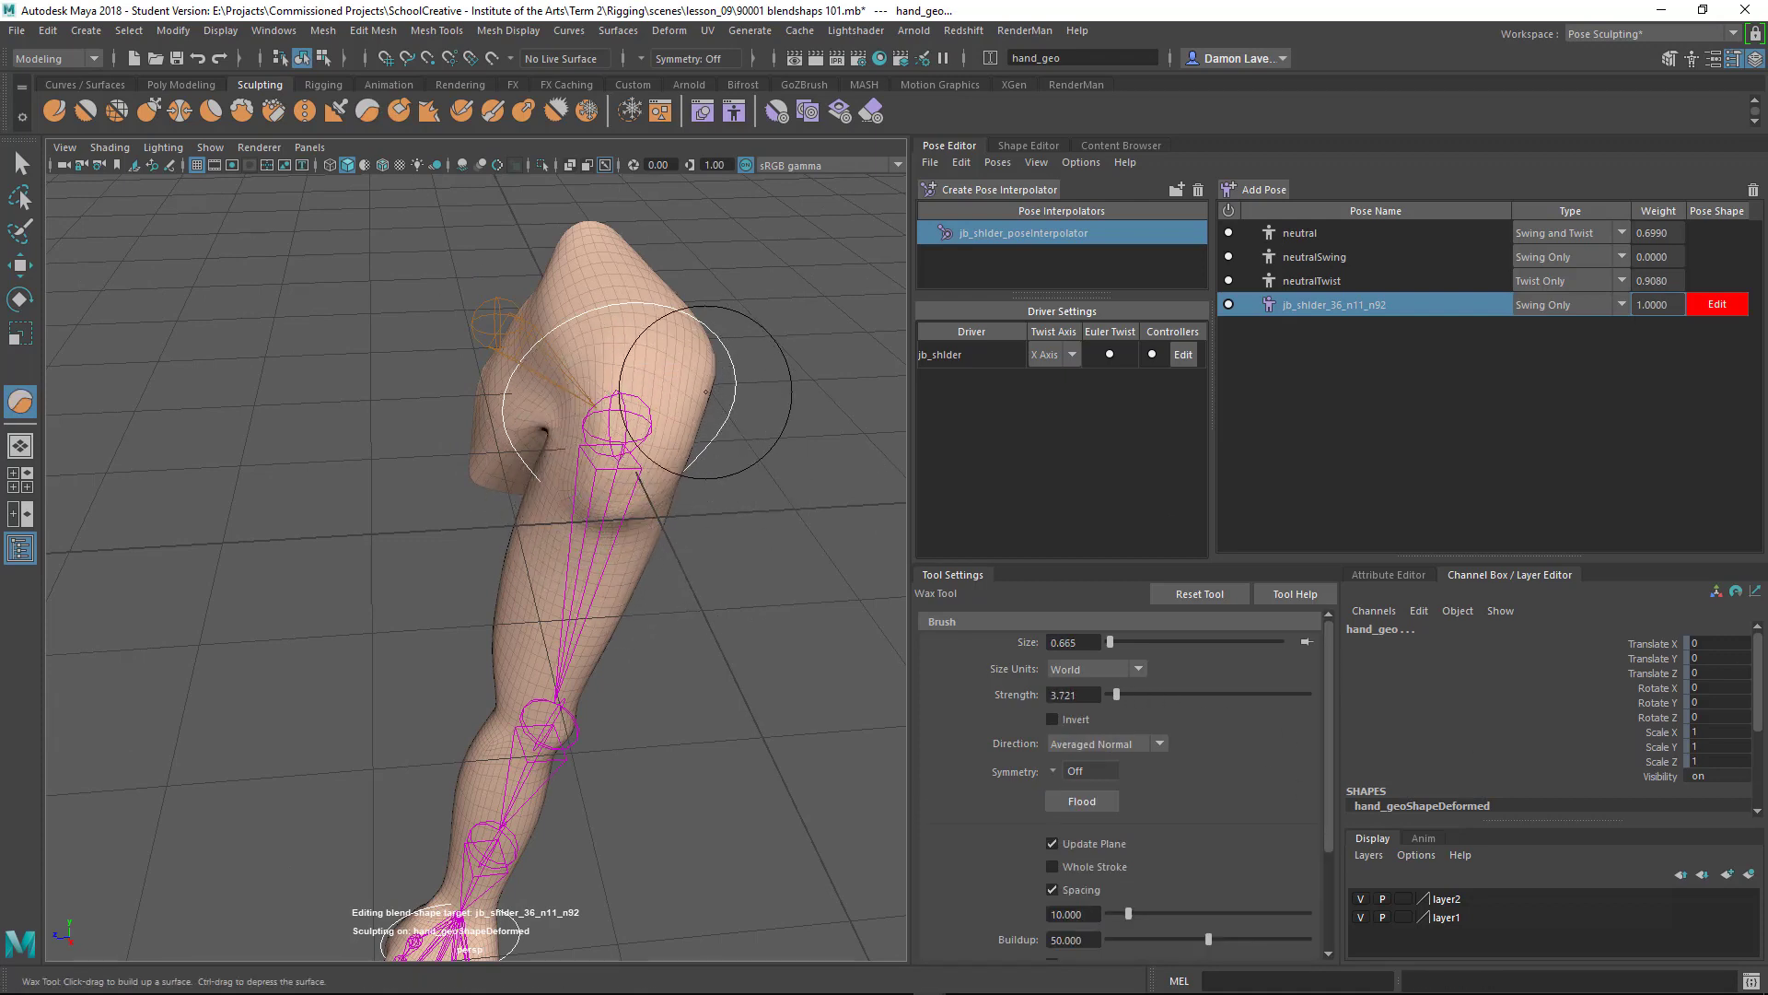
{"action": "key", "text": "ctrl+z"}
{"action": "key", "text": "ctrl+z"}
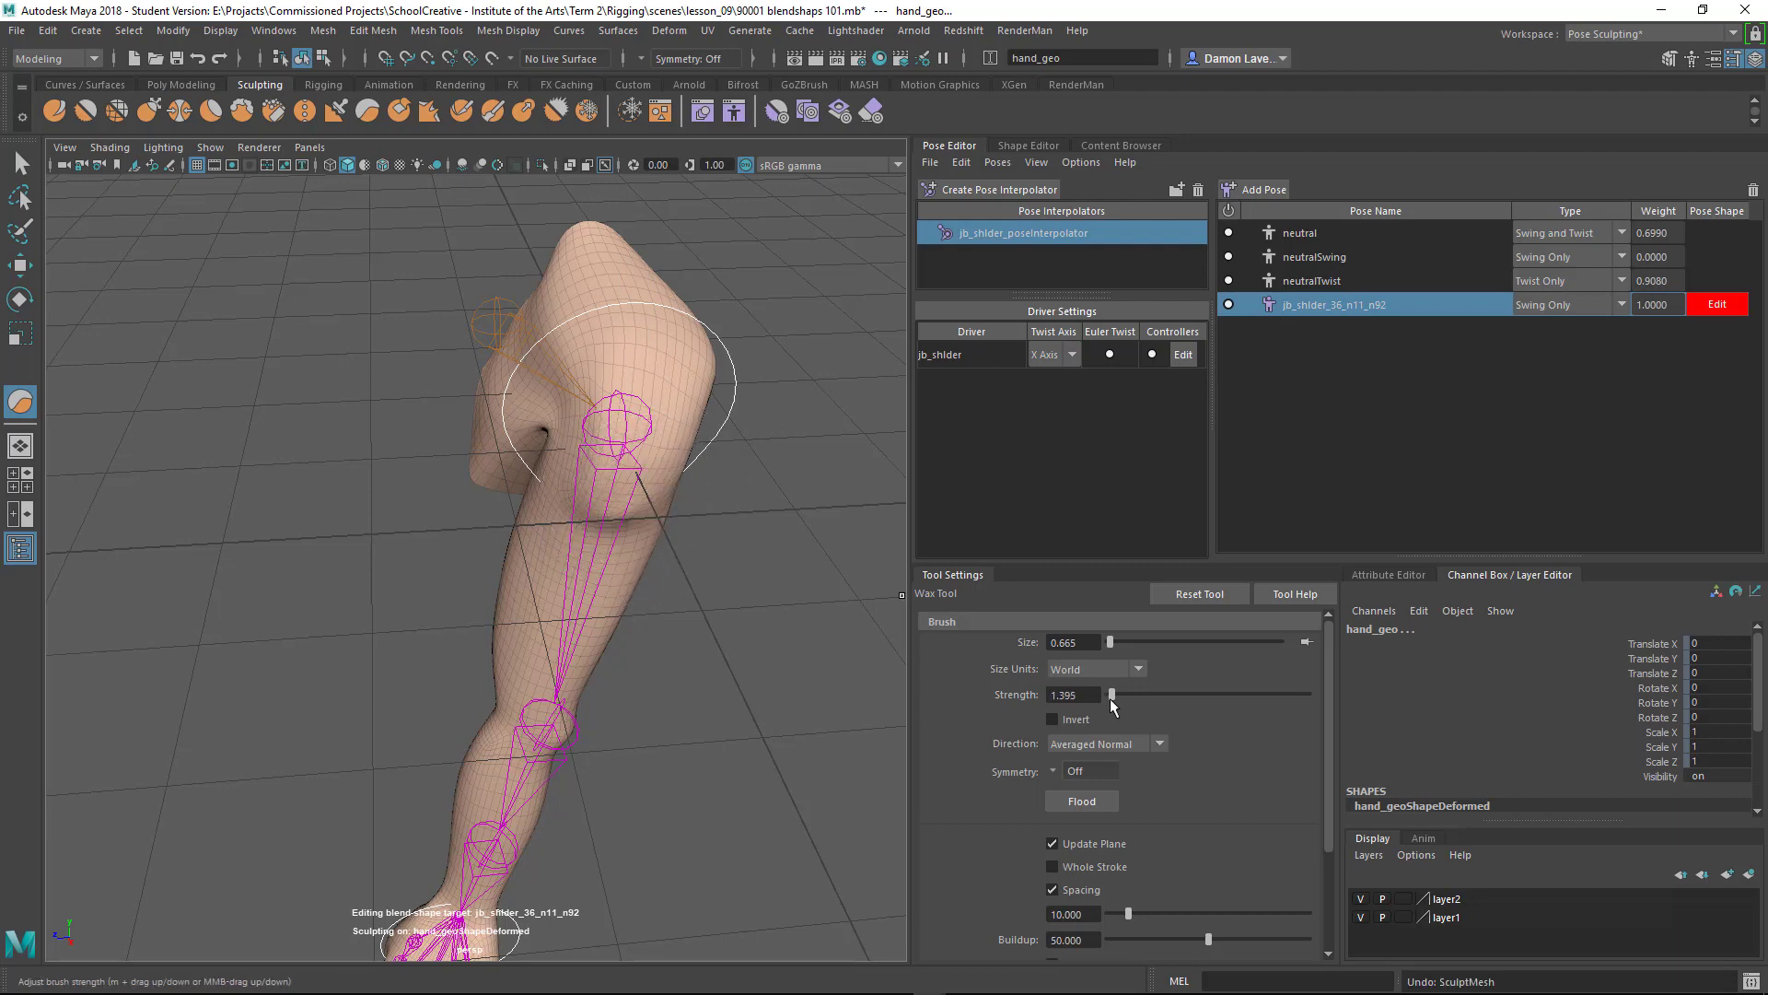
Relax the shoulder surface, then return to the Grab brush.
{"action": "left_click_drag", "start_coordinate": [673, 500], "coordinate": [482, 356], "text": "alt"}
{"action": "key", "text": "4"}
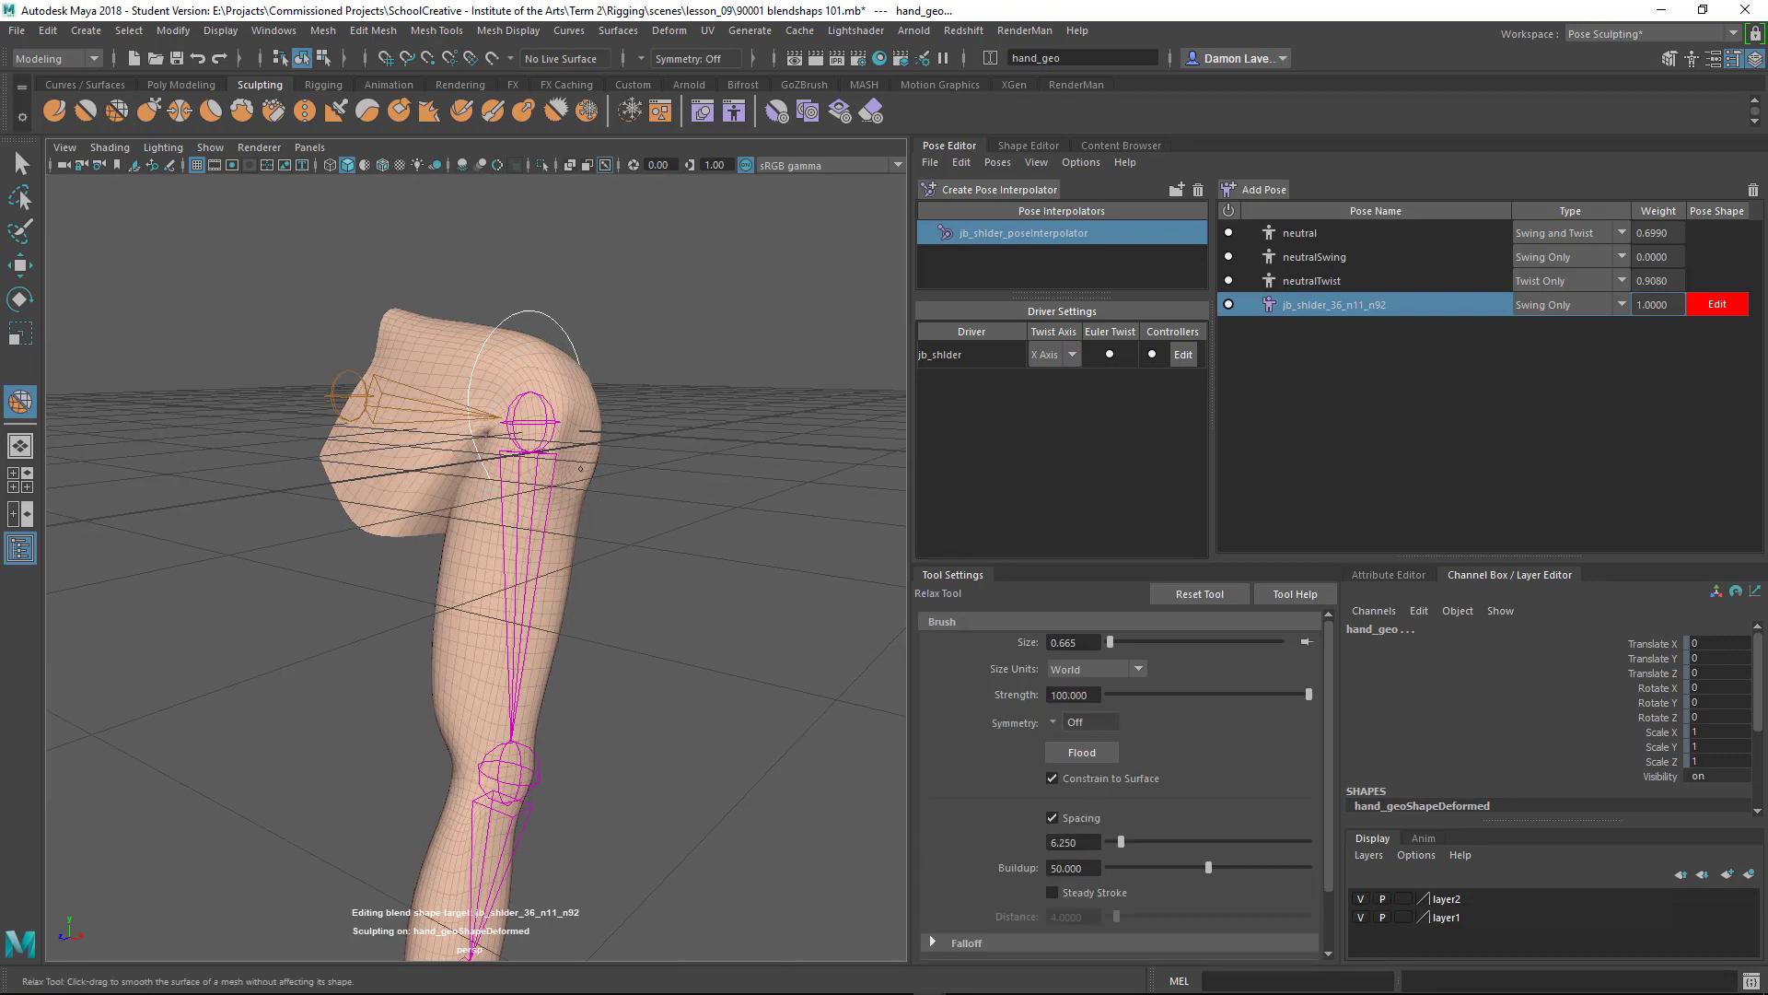
{"action": "mouse_move", "coordinate": [596, 501]}
{"action": "left_mouse_down", "text": "alt"}
{"action": "mouse_move", "coordinate": [515, 497]}
{"action": "mouse_move", "coordinate": [619, 434]}
{"action": "mouse_move", "coordinate": [672, 426]}
{"action": "left_mouse_up", "text": "alt"}
{"action": "key", "text": "bracketleft"}
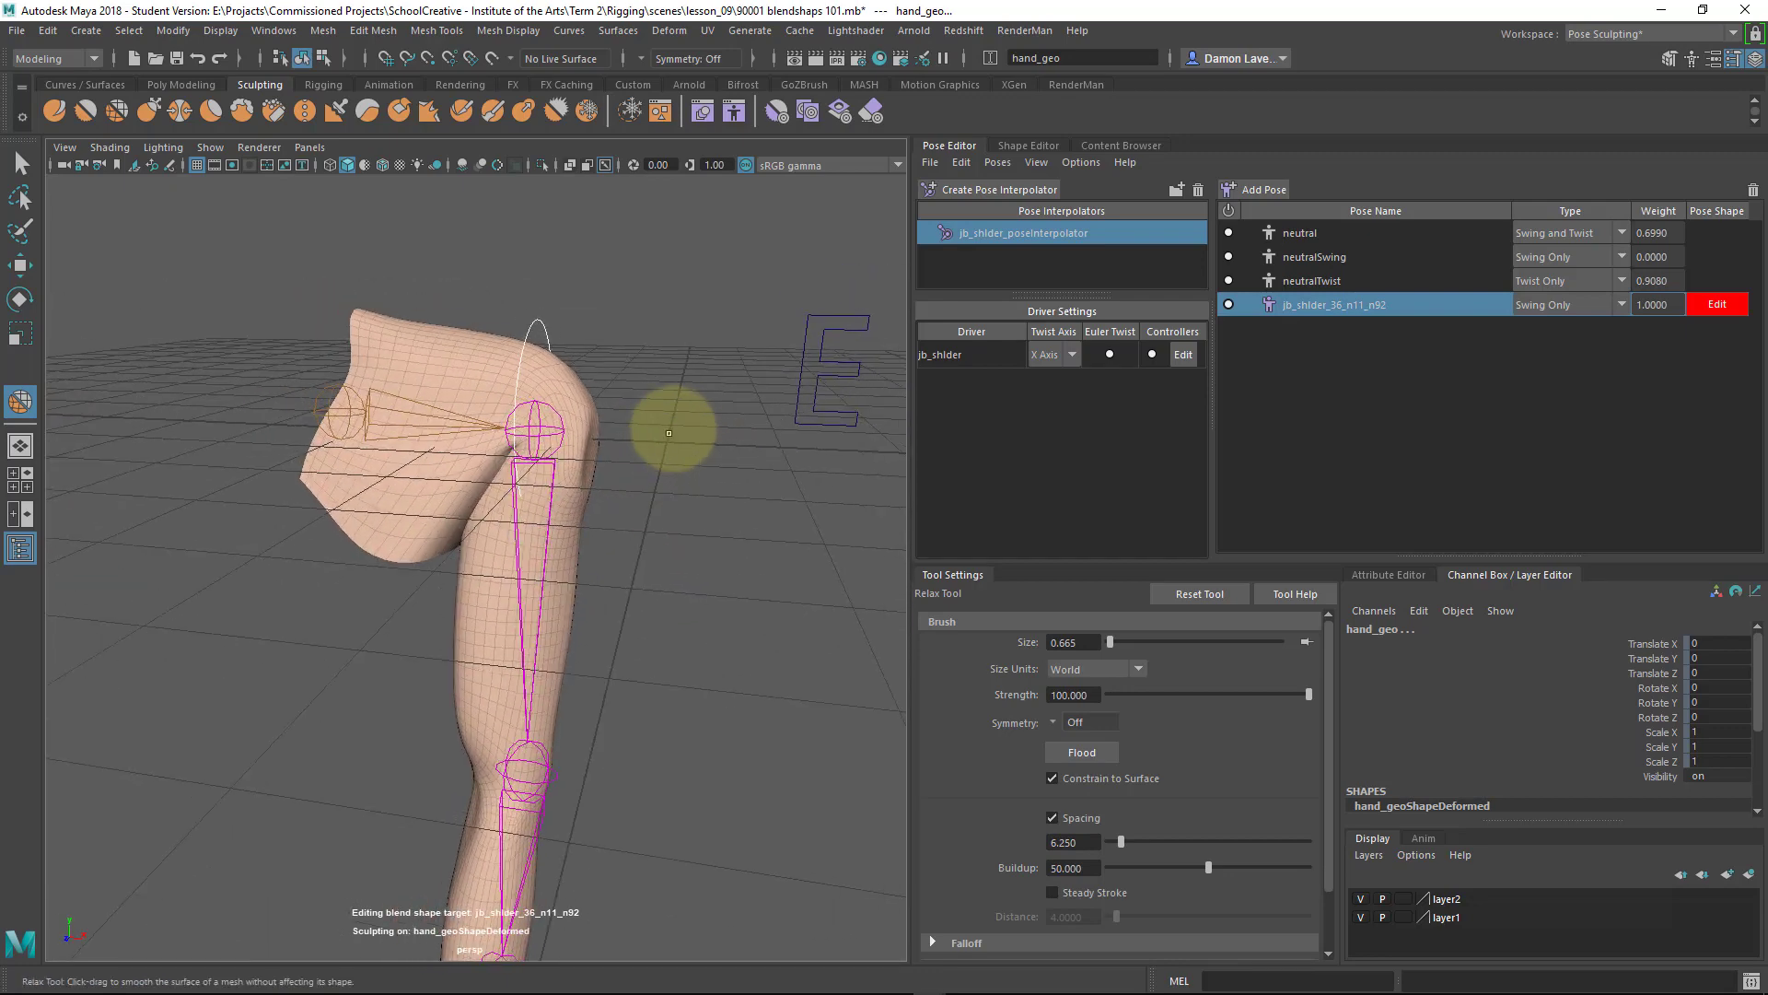
{"action": "left_click", "coordinate": [149, 110]}
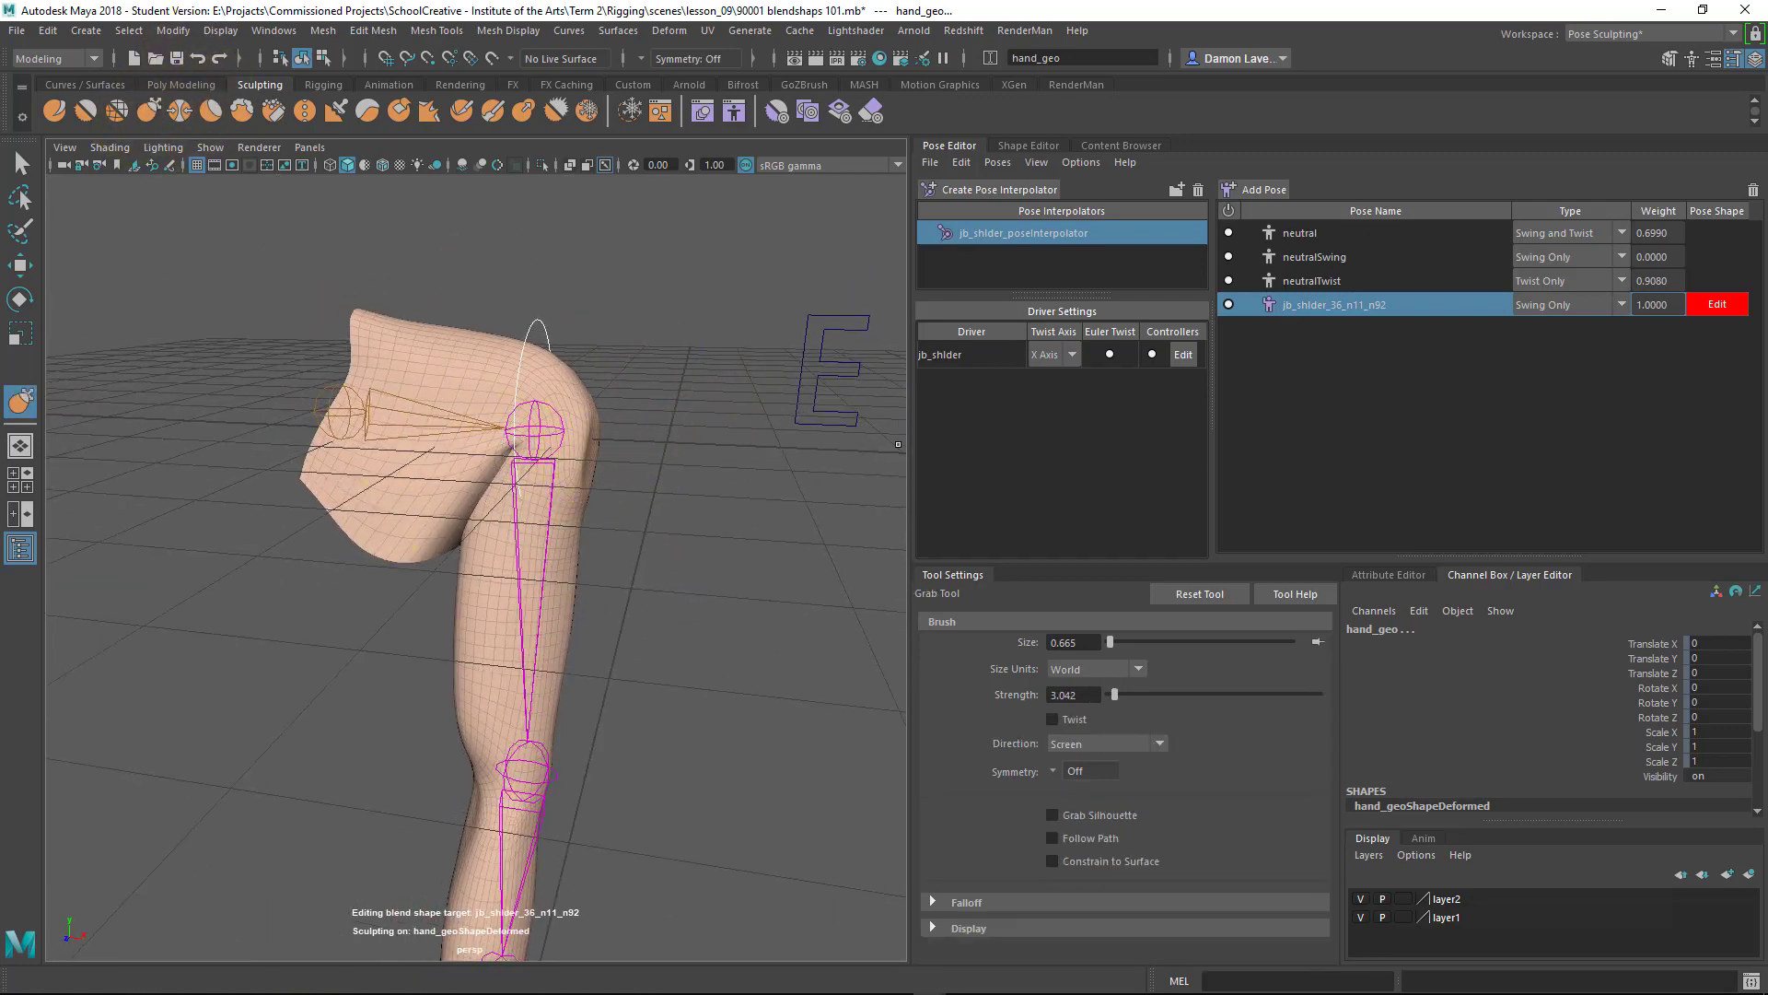
Stop editing the shoulder pose shape and set the arm to its neutral pose.
{"action": "left_click", "coordinate": [1718, 304]}
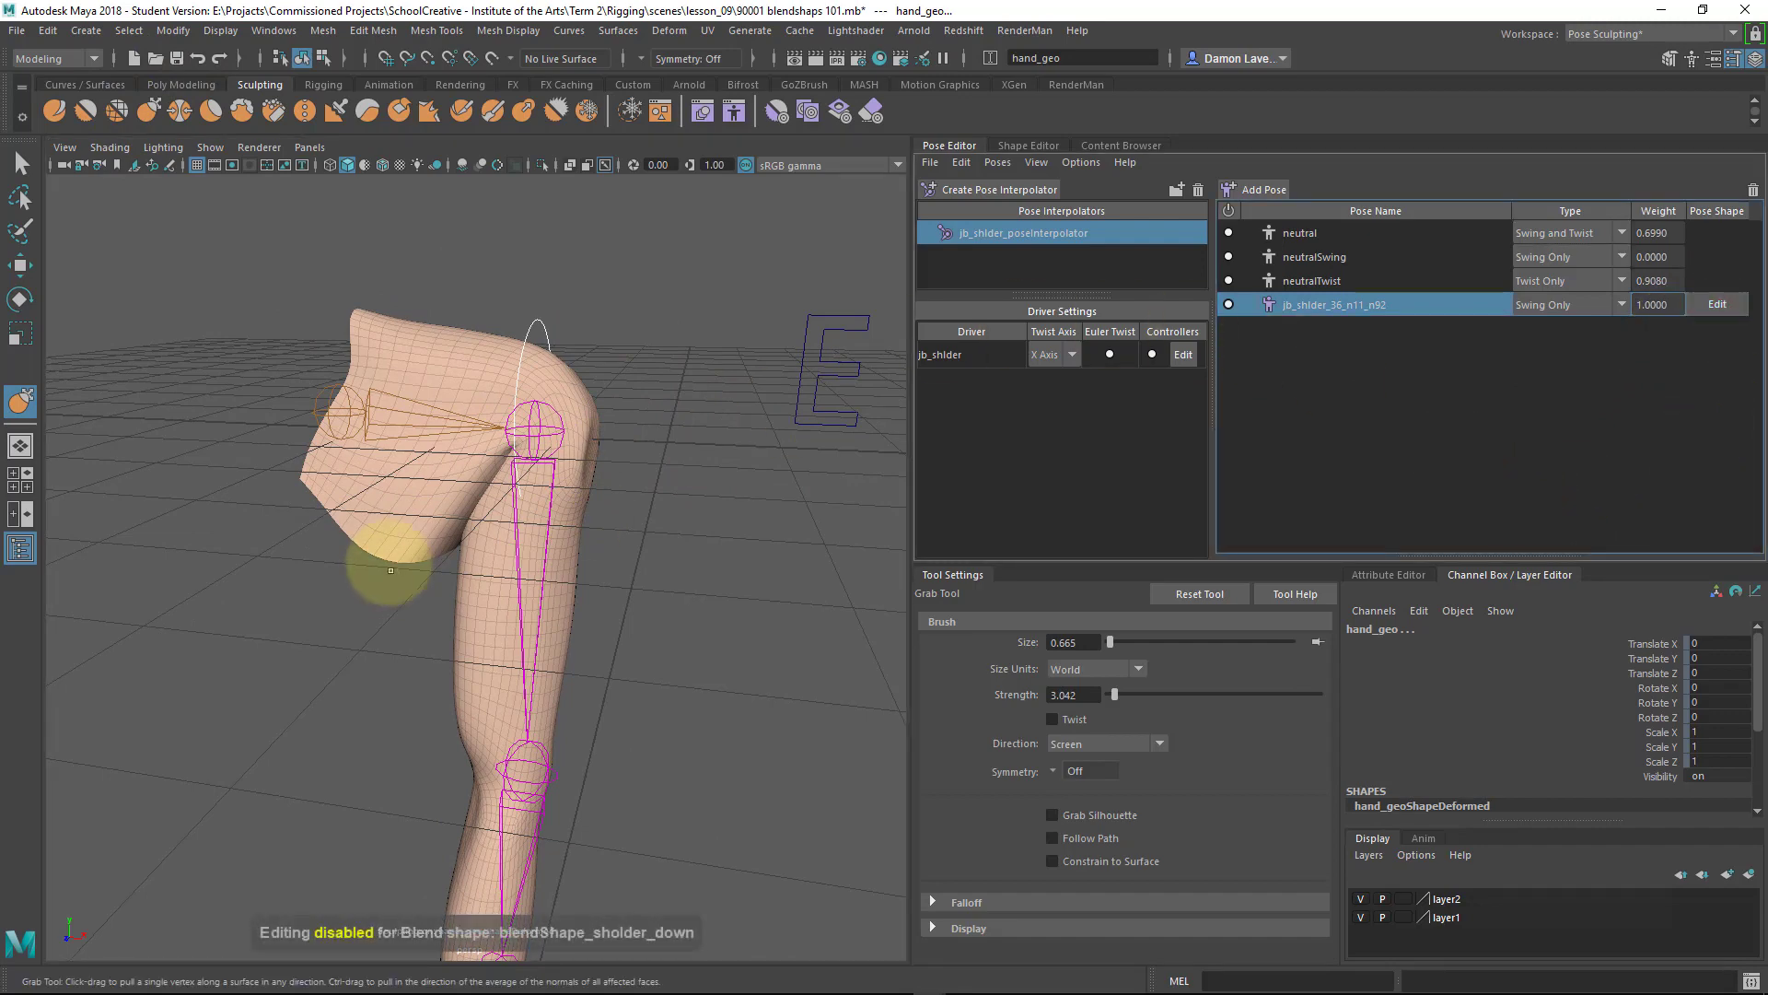
{"action": "left_click_drag", "start_coordinate": [578, 645], "coordinate": [620, 483], "text": "alt"}
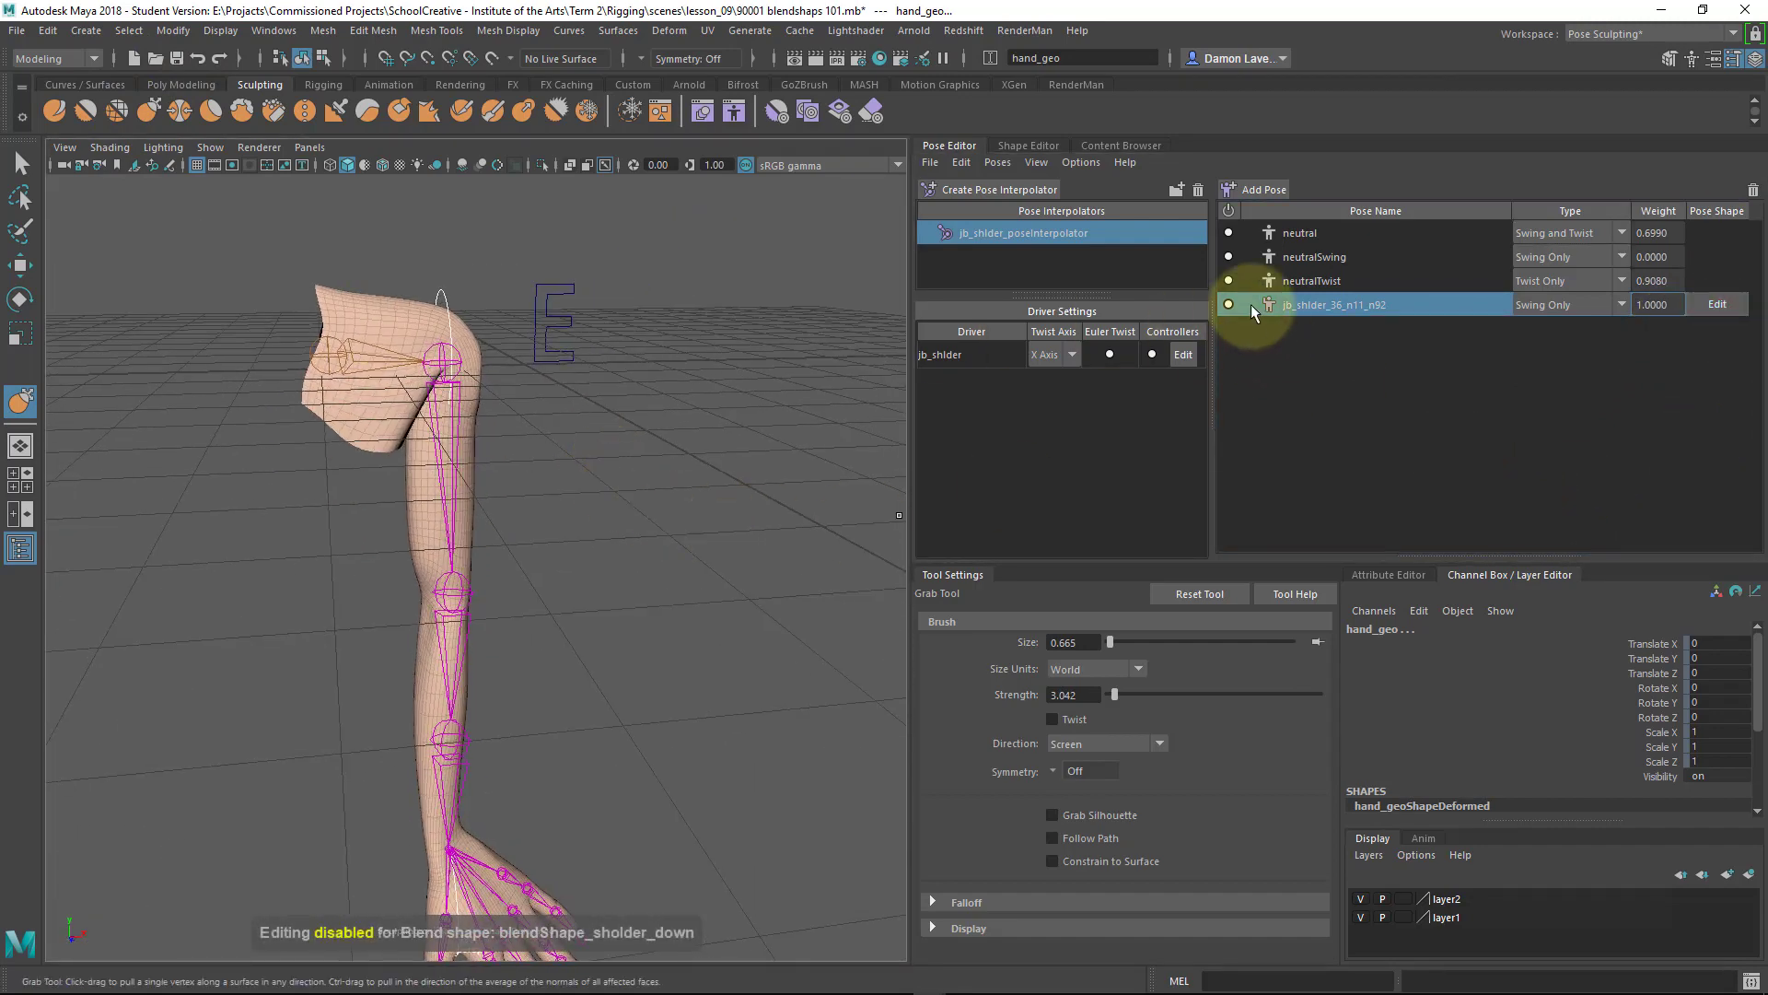
{"action": "left_click", "coordinate": [1308, 233]}
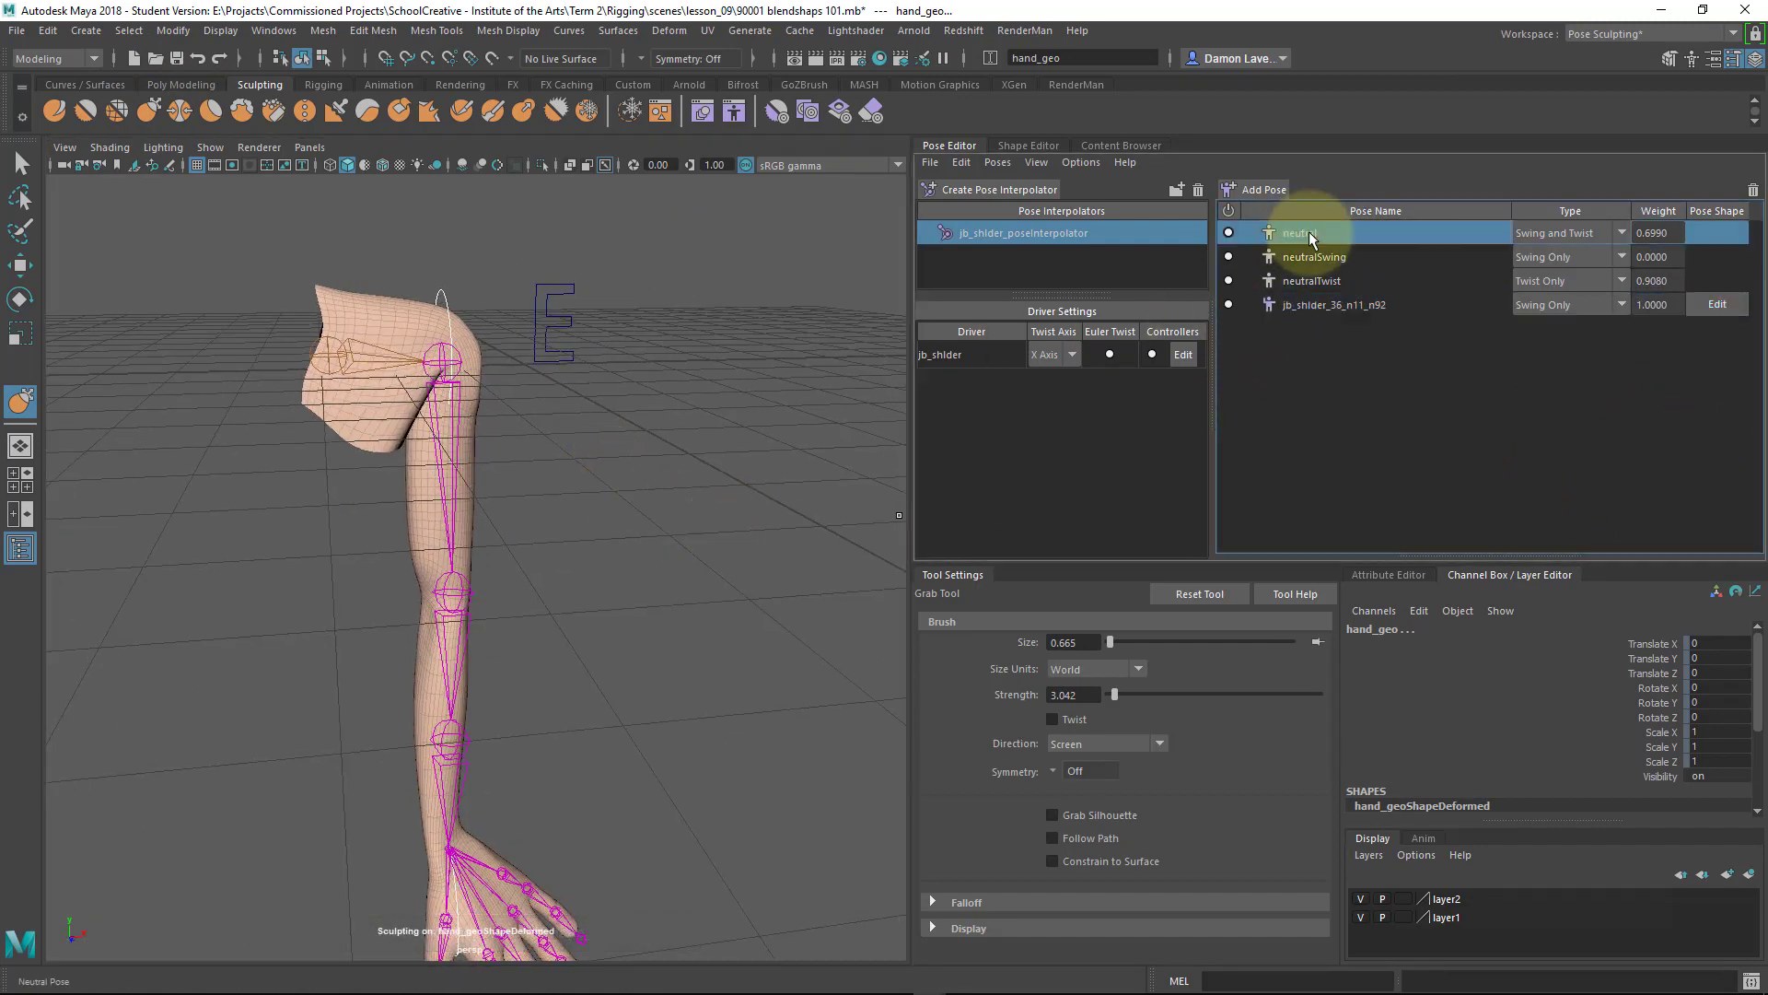
{"action": "left_click_drag", "start_coordinate": [710, 426], "coordinate": [748, 387], "text": "alt"}
{"action": "right_click_drag", "start_coordinate": [748, 387], "coordinate": [584, 506], "text": "alt"}
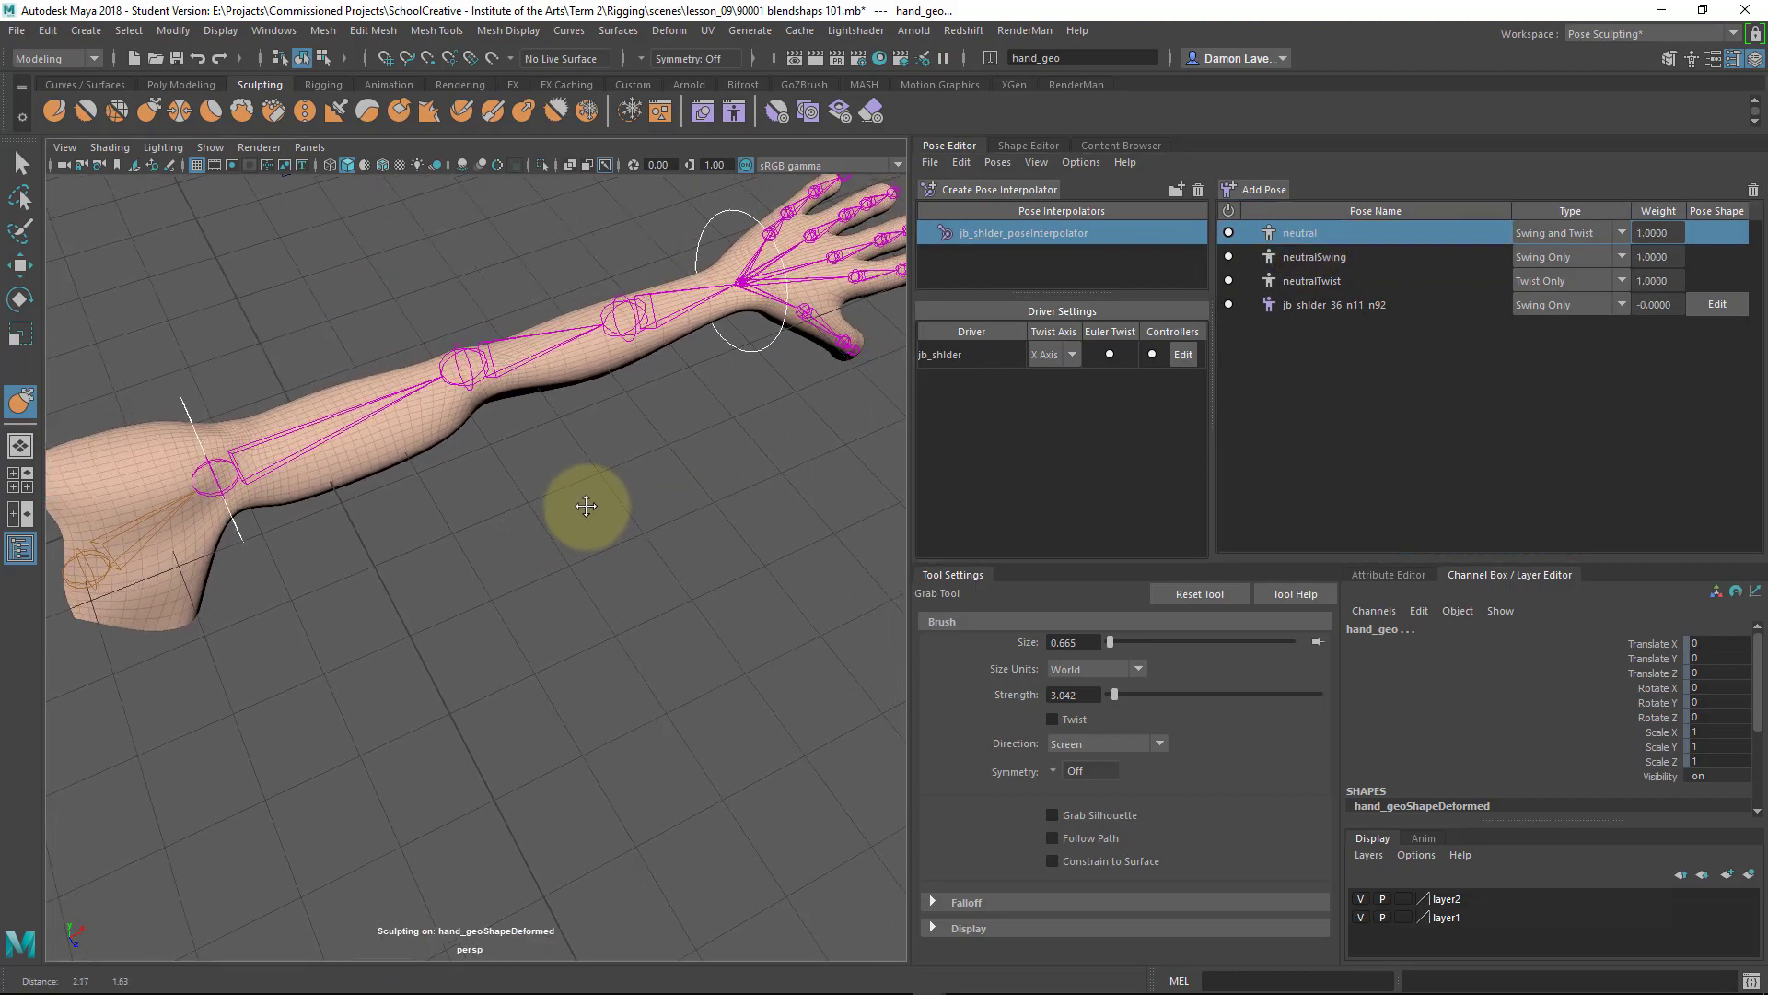
Preview the jb_shlder_36_n11_n92 pose, return to neutral, and deselect the arm with the Move tool active.
{"action": "left_click", "coordinate": [1320, 305]}
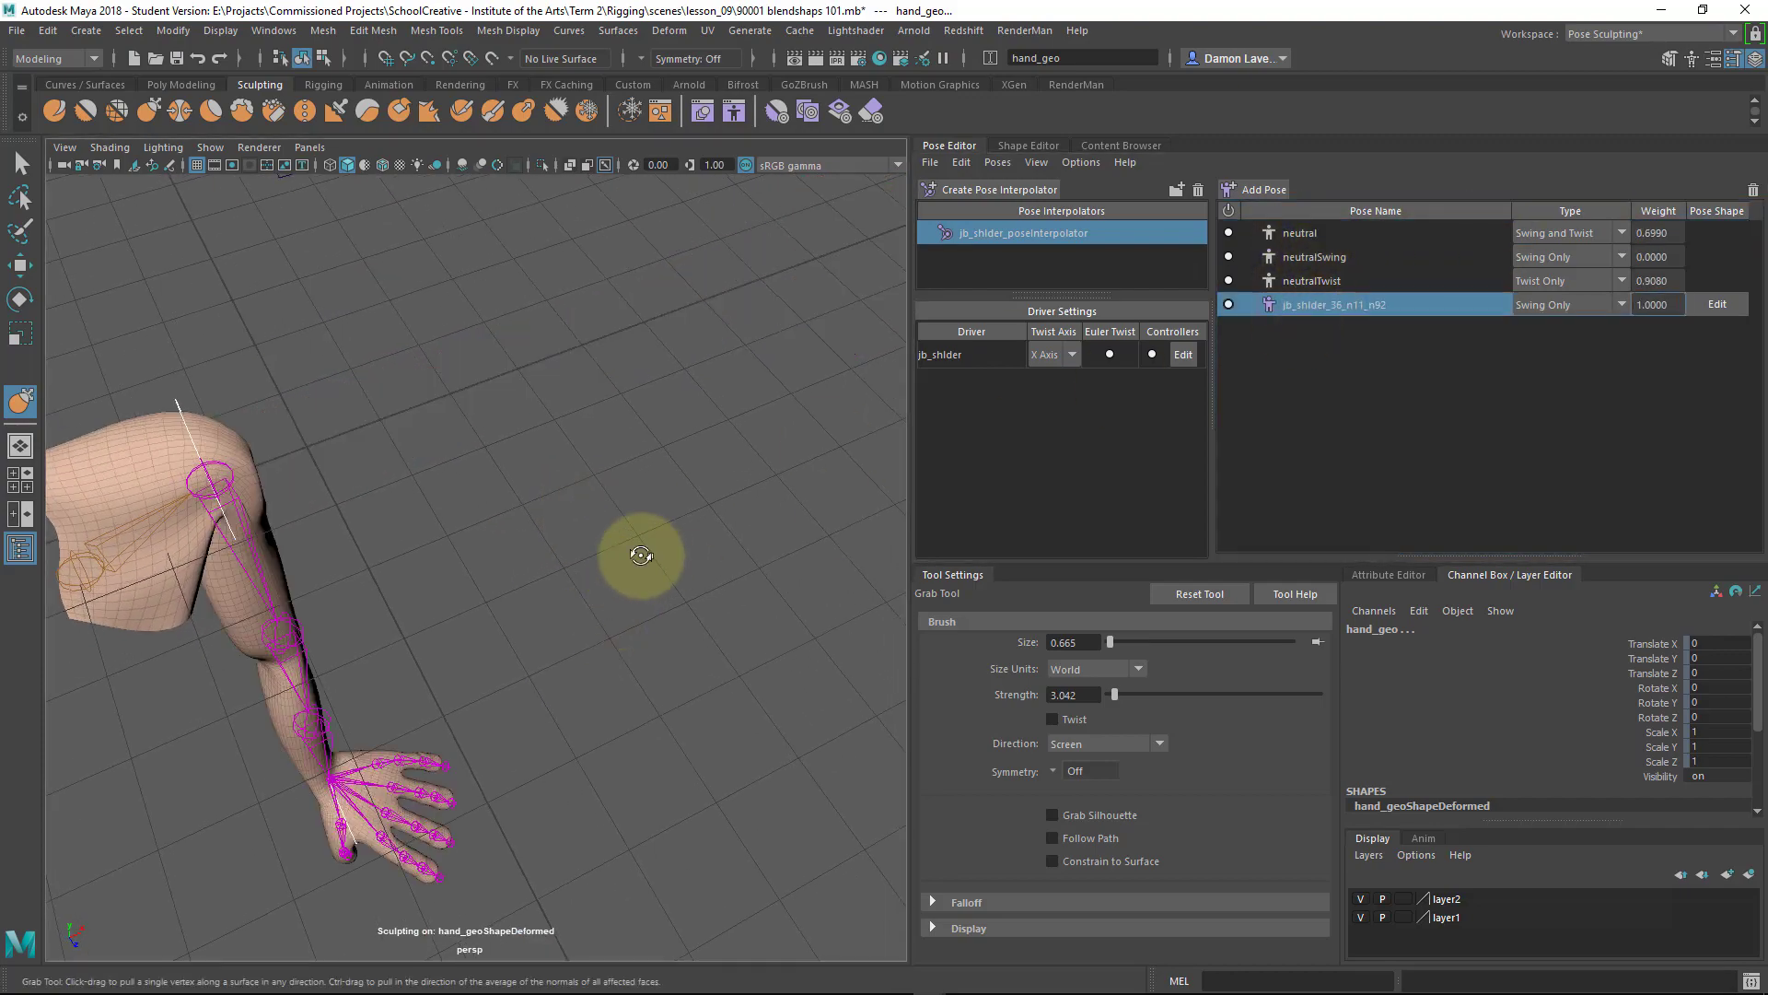
{"action": "left_click_drag", "start_coordinate": [611, 552], "coordinate": [332, 332], "text": "alt"}
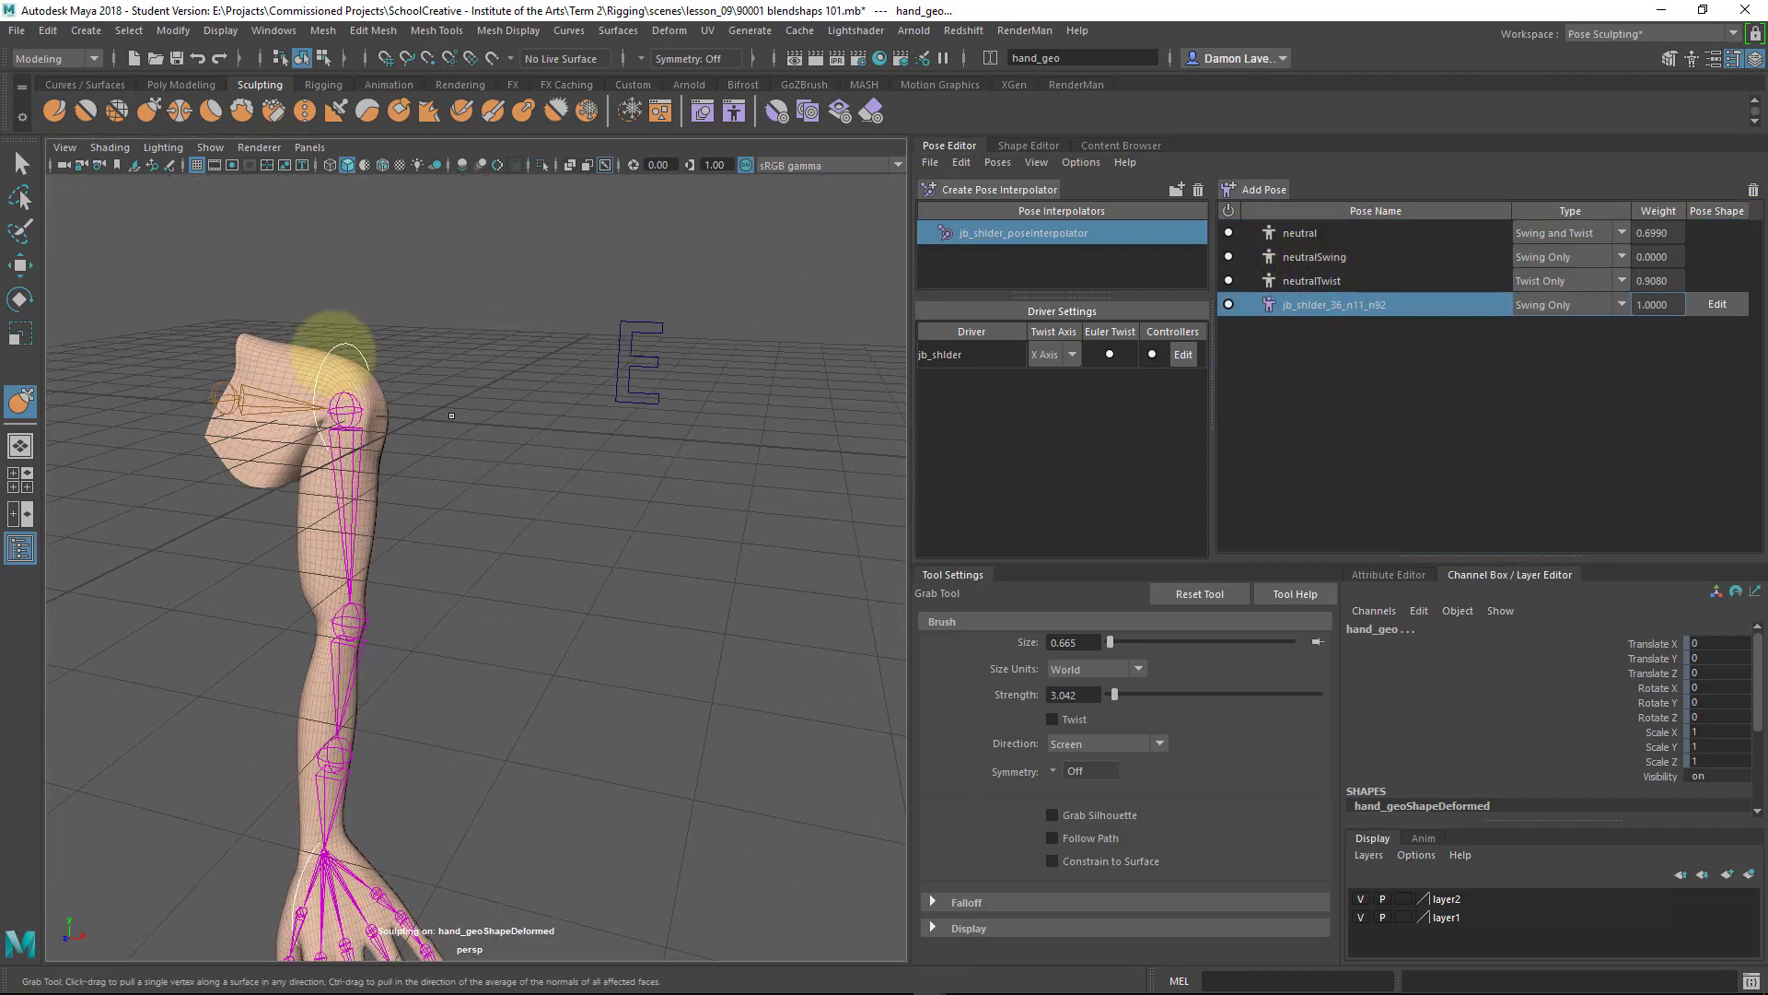
{"action": "left_click", "coordinate": [1299, 238]}
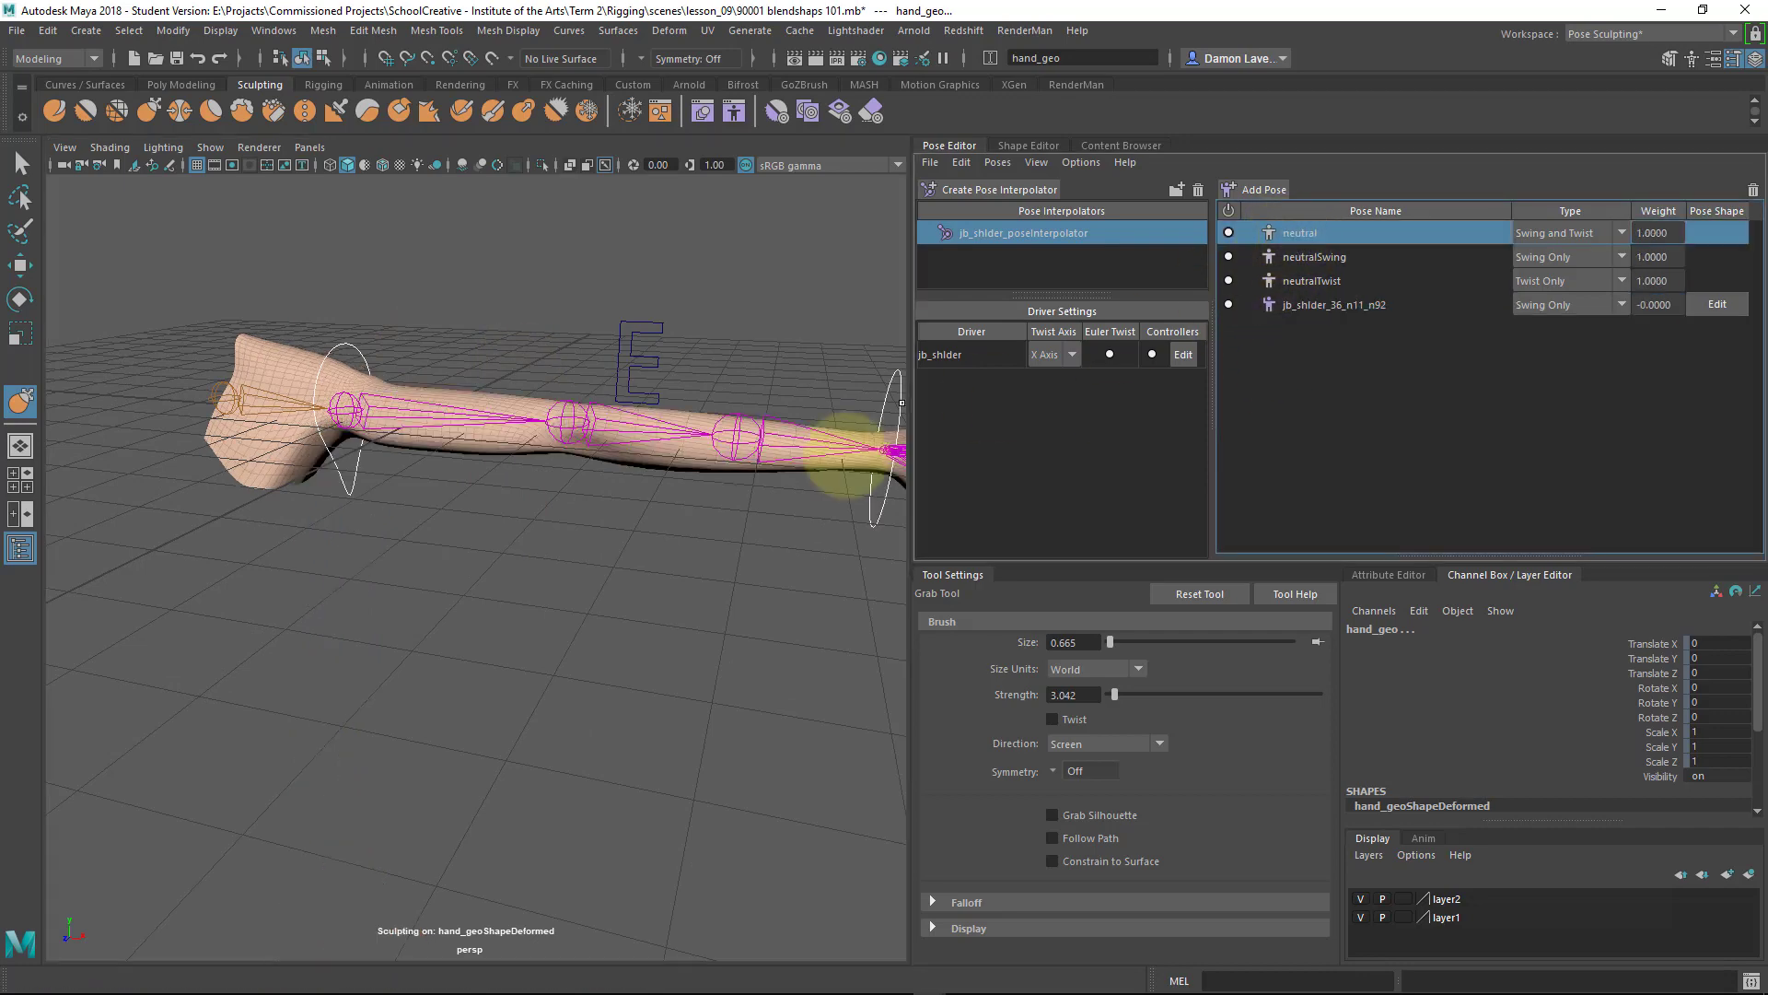
{"action": "mouse_move", "coordinate": [730, 500]}
{"action": "left_mouse_down", "text": "alt"}
{"action": "mouse_move", "coordinate": [703, 552]}
{"action": "mouse_move", "coordinate": [740, 337]}
{"action": "left_mouse_up", "text": "alt"}
{"action": "key", "text": "w"}
{"action": "left_click", "coordinate": [764, 381]}
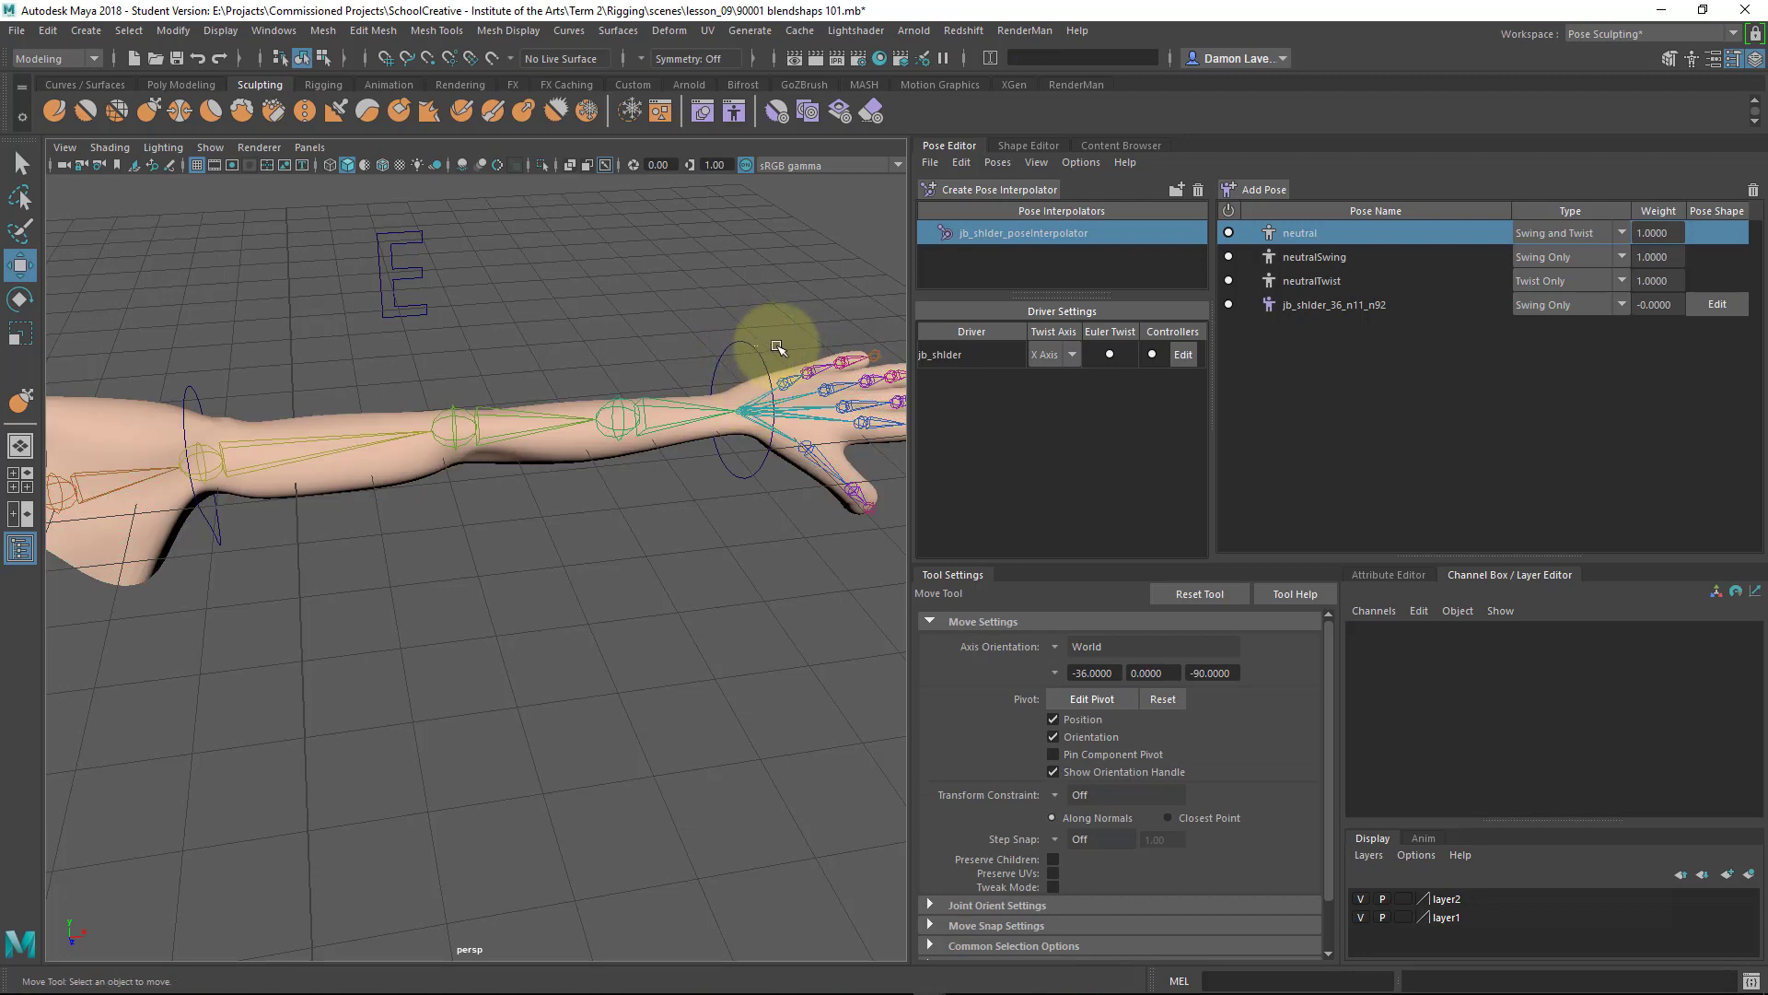
Select cc_laft_rist and pull the wrist down to bend the arm.
{"action": "left_click", "coordinate": [743, 400]}
{"action": "left_click_drag", "start_coordinate": [736, 422], "coordinate": [276, 801]}
{"action": "left_click_drag", "start_coordinate": [150, 875], "coordinate": [313, 767]}
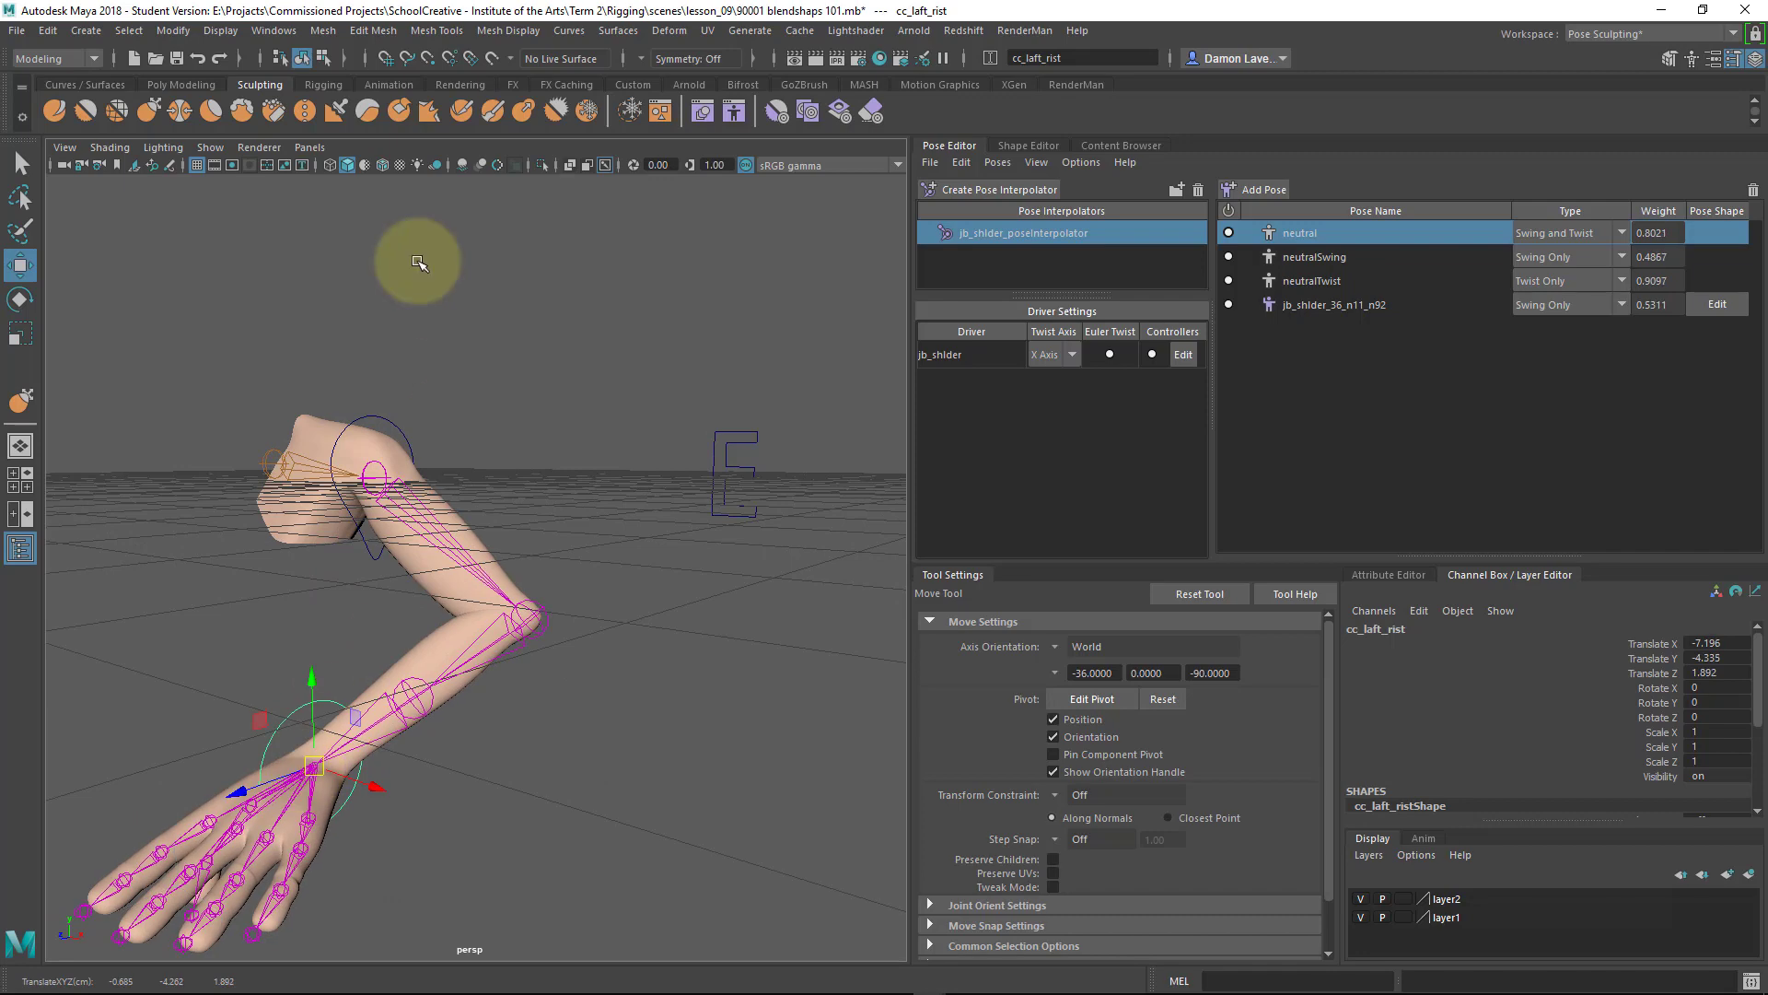
Hide the viewport grid and keep moving the wrist to test the shoulder pose blend.
{"action": "left_click", "coordinate": [196, 165]}
{"action": "left_click_drag", "start_coordinate": [442, 497], "coordinate": [502, 606], "text": "alt"}
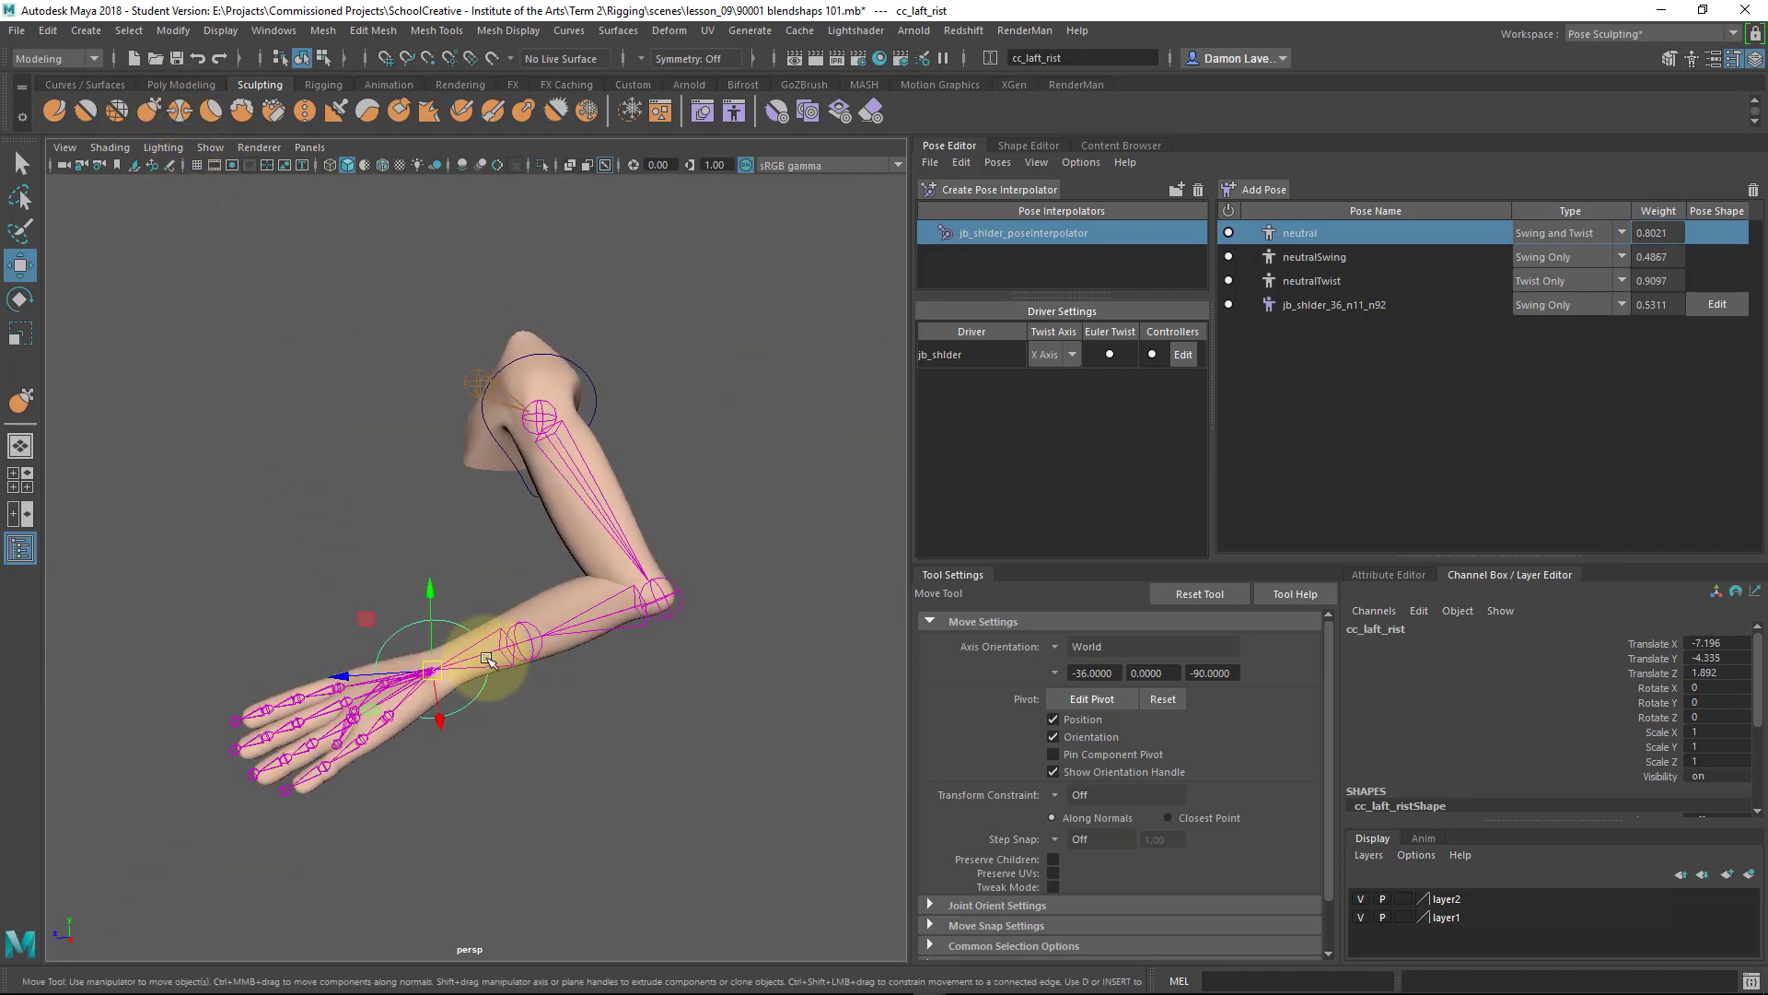
{"action": "left_click_drag", "start_coordinate": [422, 678], "coordinate": [506, 525]}
{"action": "left_click_drag", "start_coordinate": [316, 718], "coordinate": [644, 433]}
{"action": "right_click_drag", "start_coordinate": [645, 433], "coordinate": [587, 514], "text": "alt"}
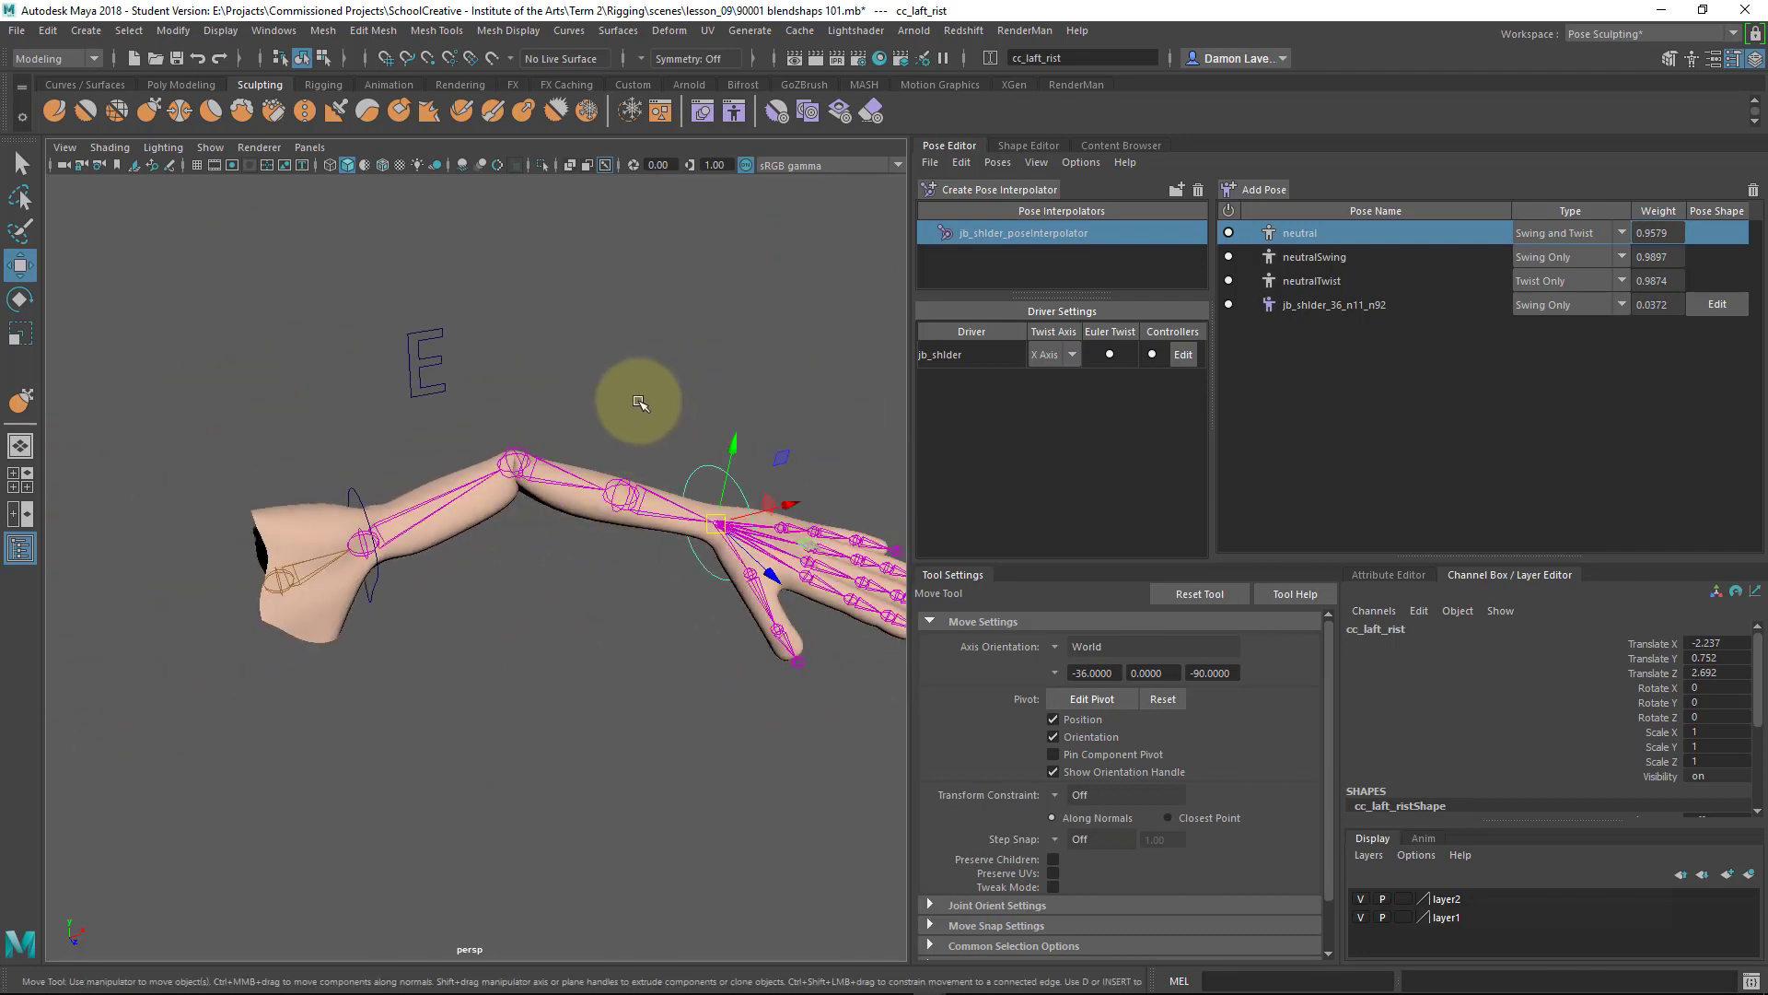
{"action": "left_click_drag", "start_coordinate": [690, 399], "coordinate": [597, 443], "text": "alt"}
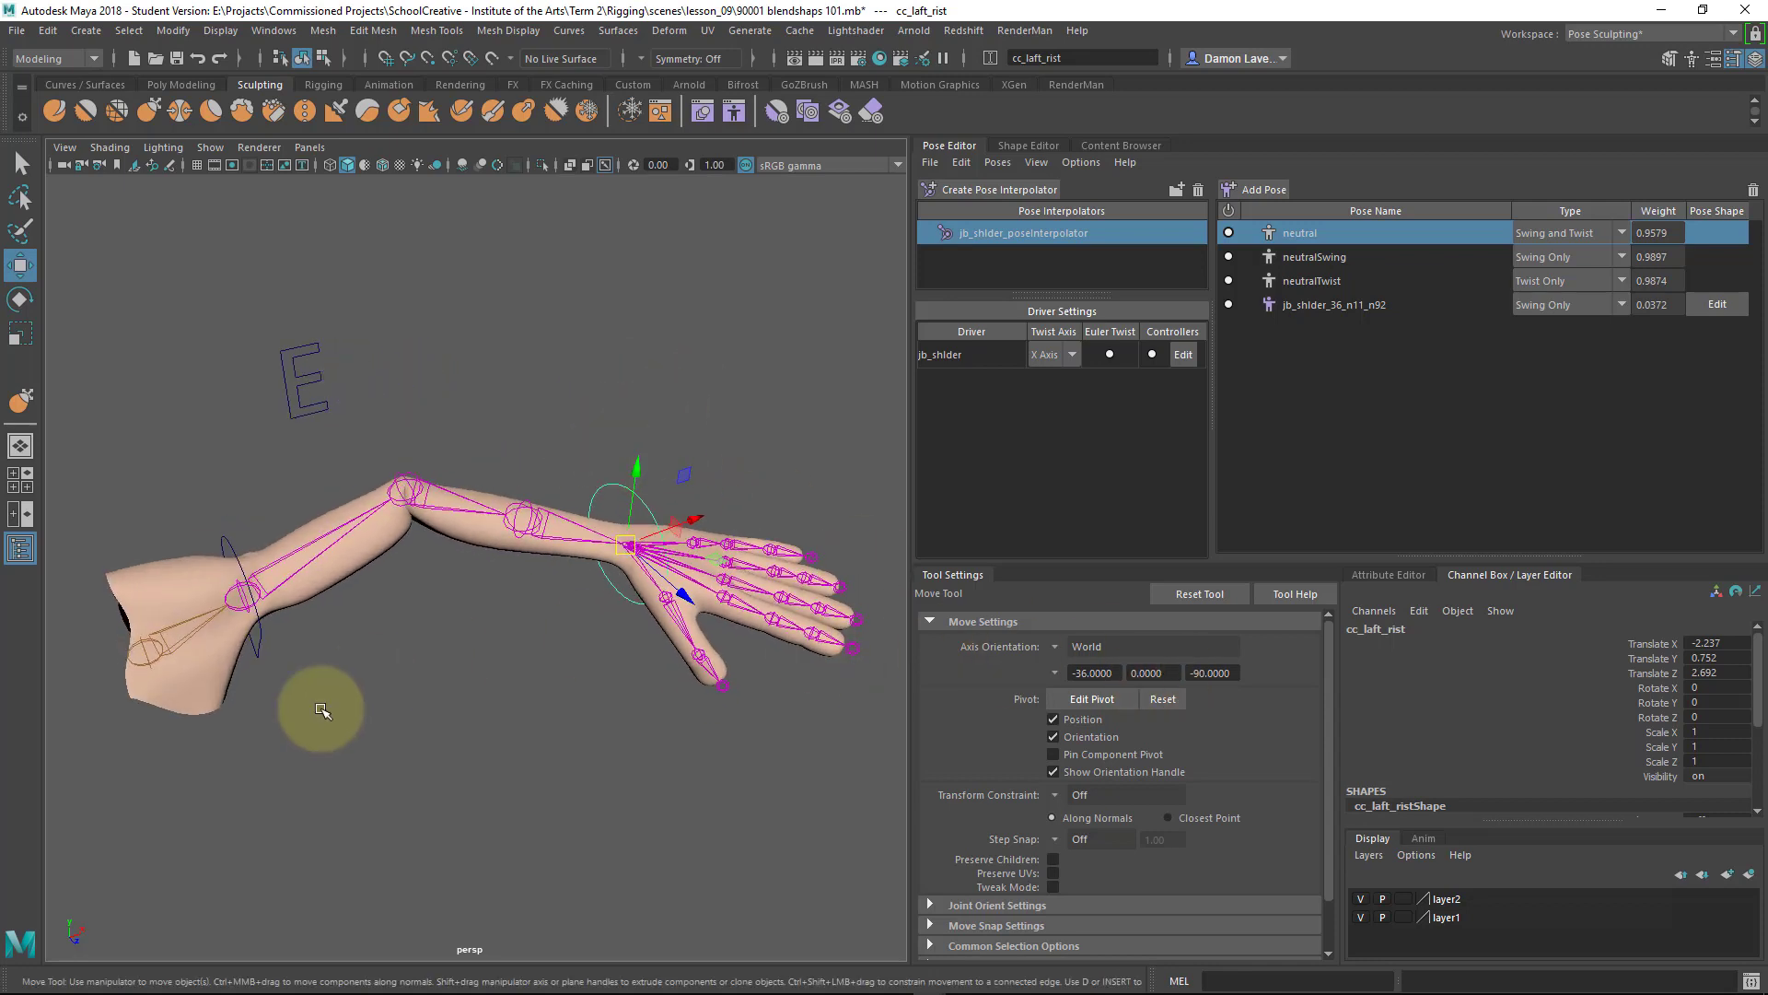